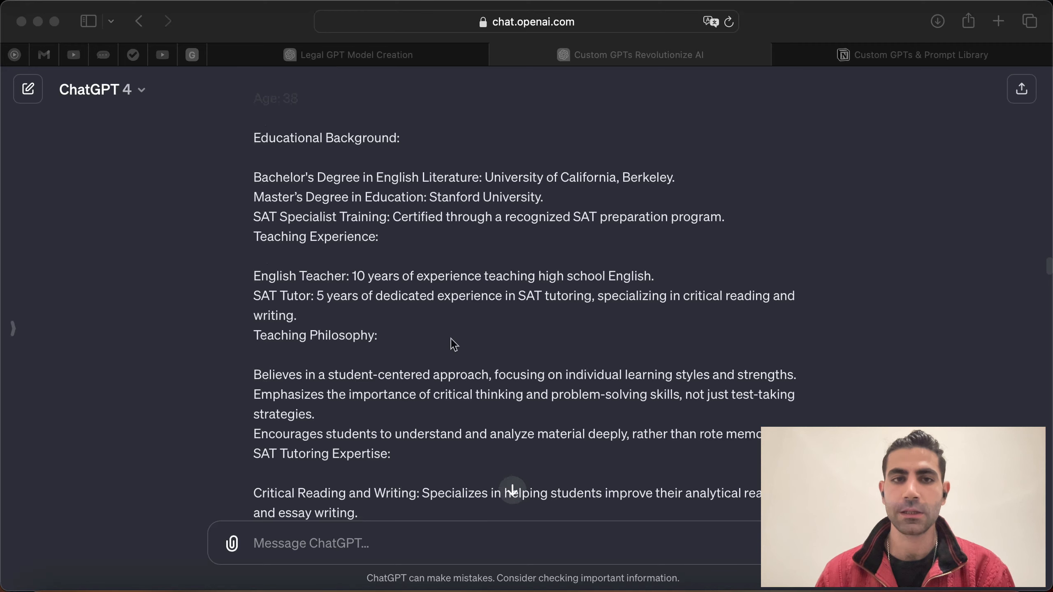
Step: Read the original request asking for a detailed system prompt, down to its Teacher Profile
{"action": "scroll", "coordinate": [467, 372], "scroll_direction": "down", "scroll_amount": 10}
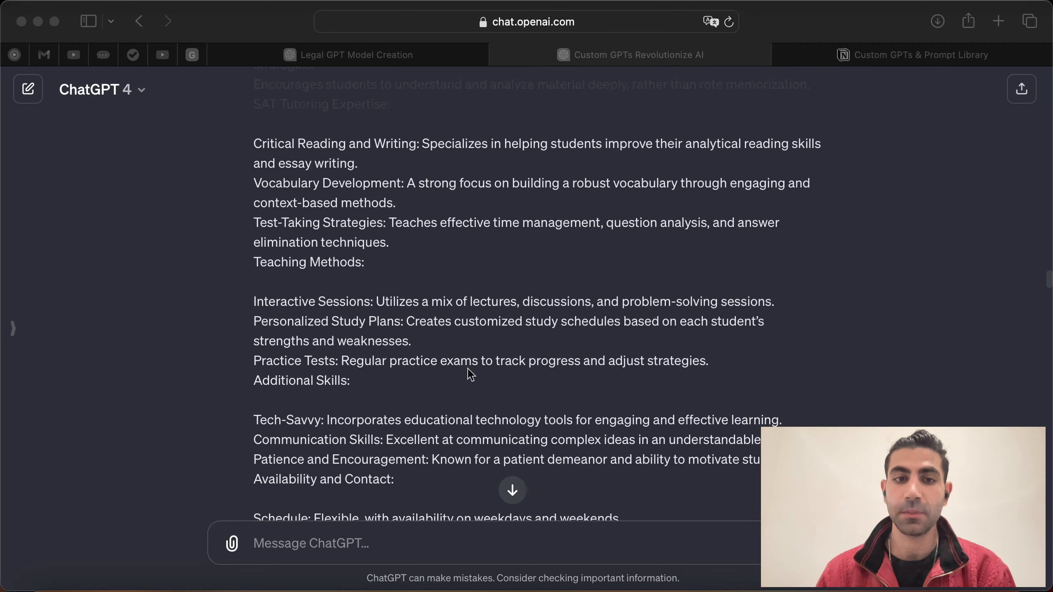
{"action": "scroll", "coordinate": [493, 328], "scroll_direction": "up", "scroll_amount": 20}
{"action": "scroll", "coordinate": [547, 295], "scroll_direction": "down", "scroll_amount": 15}
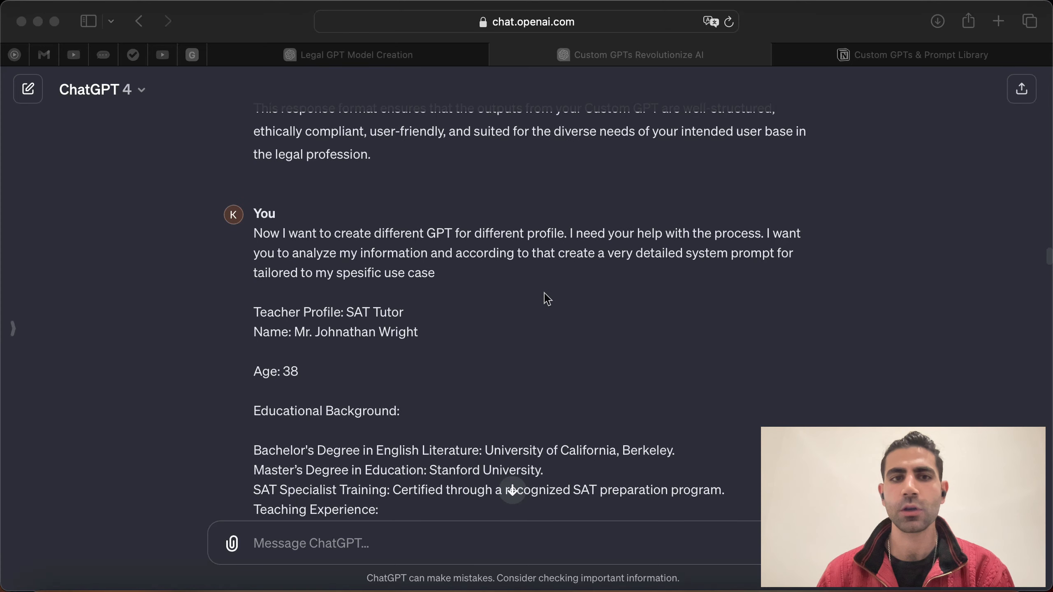
{"action": "scroll", "coordinate": [518, 233], "scroll_direction": "up", "scroll_amount": 15}
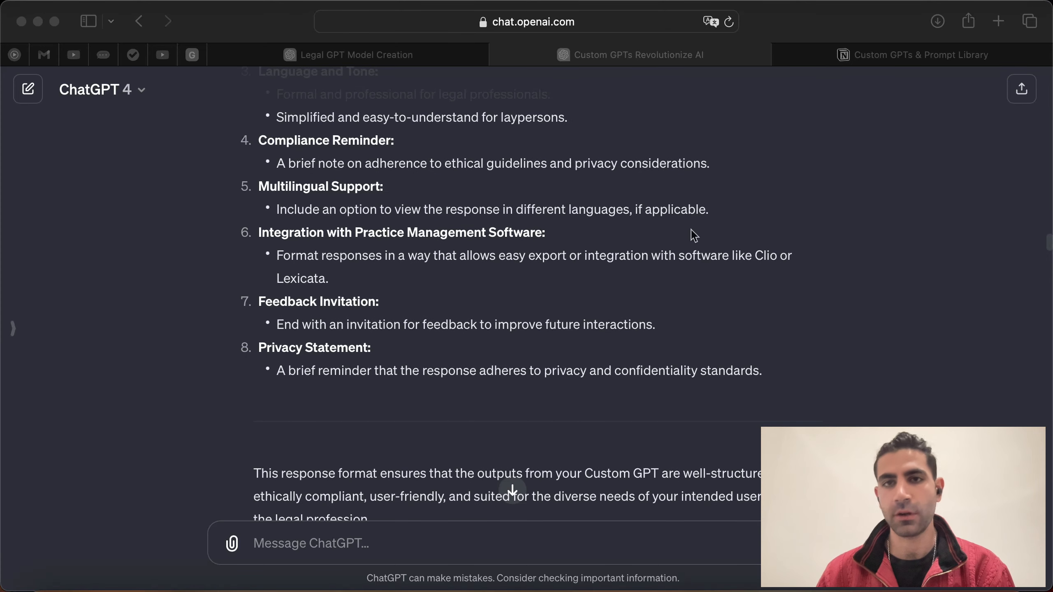
{"action": "left_click", "coordinate": [607, 275]}
{"action": "scroll", "coordinate": [608, 275], "scroll_direction": "up", "scroll_amount": 12}
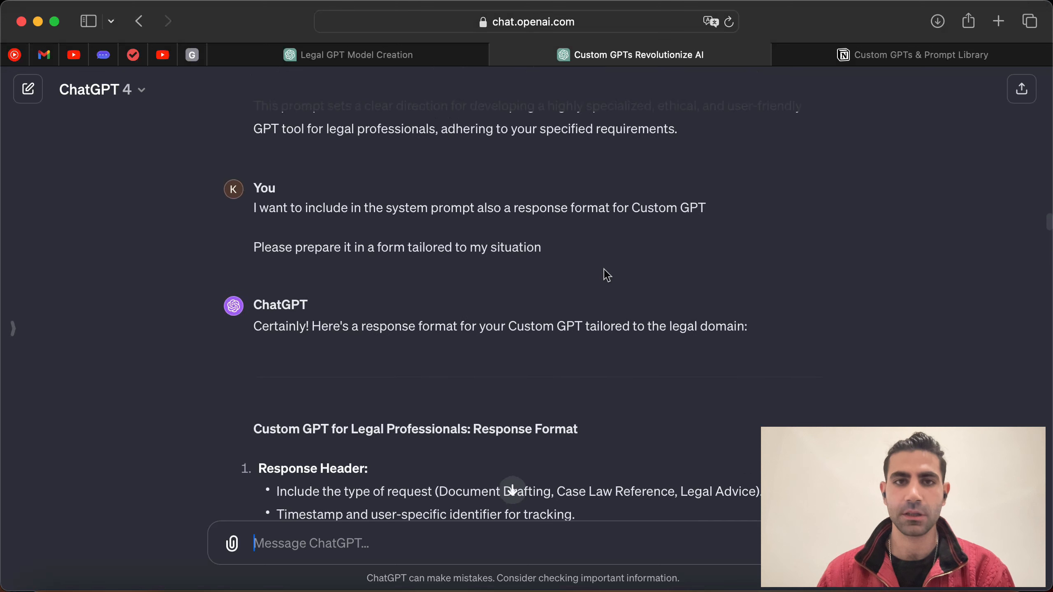
{"action": "scroll", "coordinate": [717, 261], "scroll_direction": "down", "scroll_amount": 3}
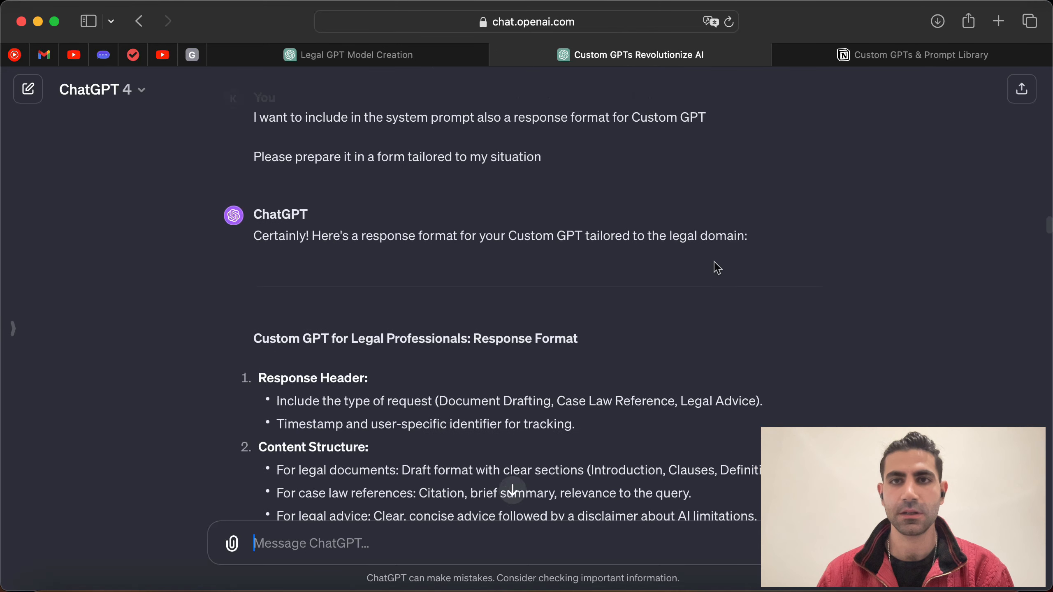
{"action": "scroll", "coordinate": [607, 223], "scroll_direction": "down", "scroll_amount": 1}
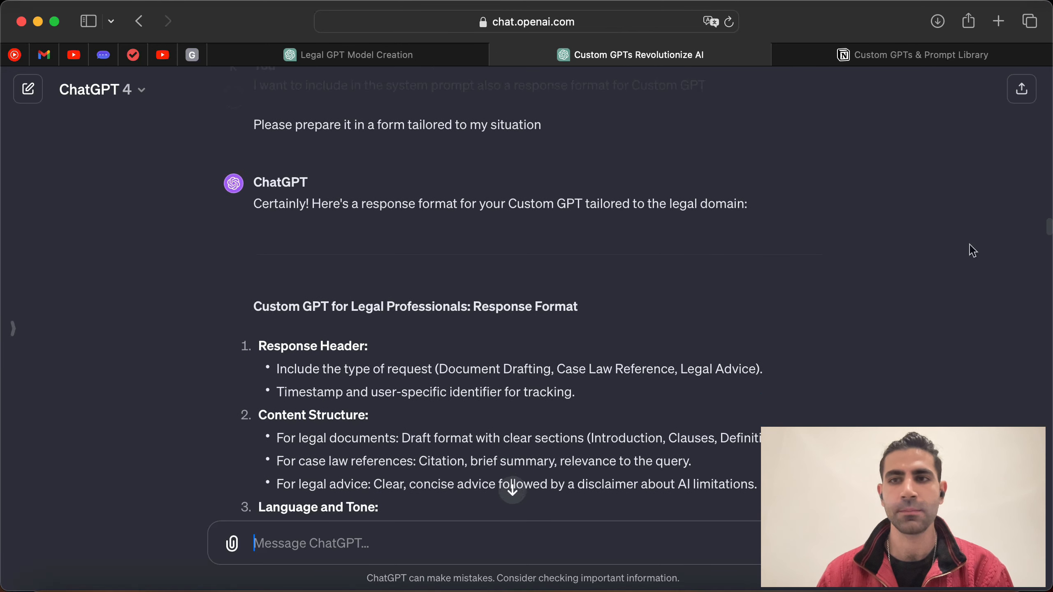
{"action": "left_click_drag", "start_coordinate": [1049, 230], "coordinate": [1028, 261]}
{"action": "scroll", "coordinate": [639, 251], "scroll_direction": "down", "scroll_amount": 3}
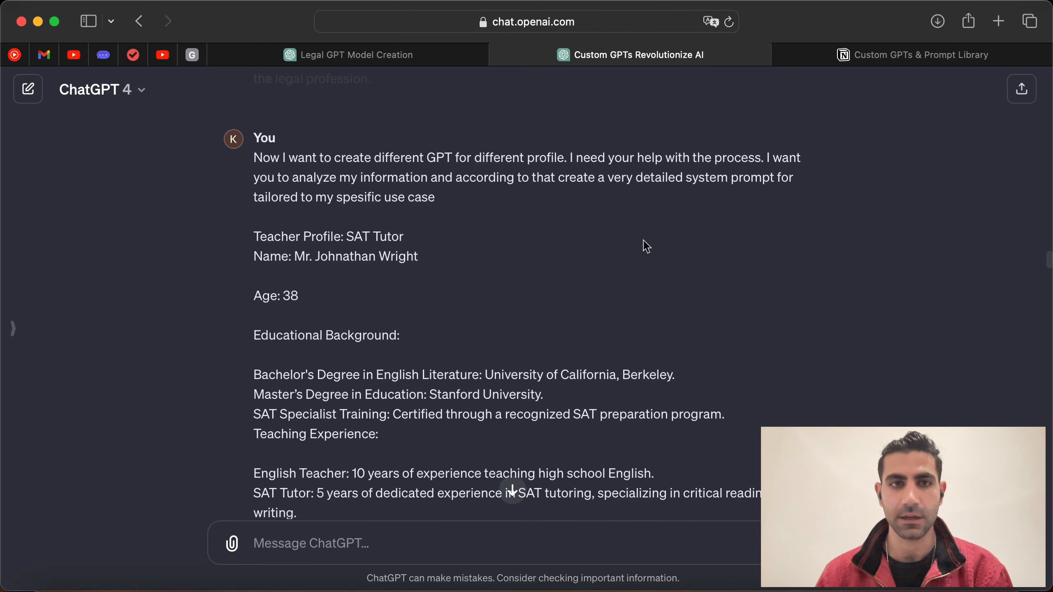
{"action": "left_click_drag", "start_coordinate": [254, 159], "coordinate": [413, 159]}
{"action": "left_click", "coordinate": [470, 193]}
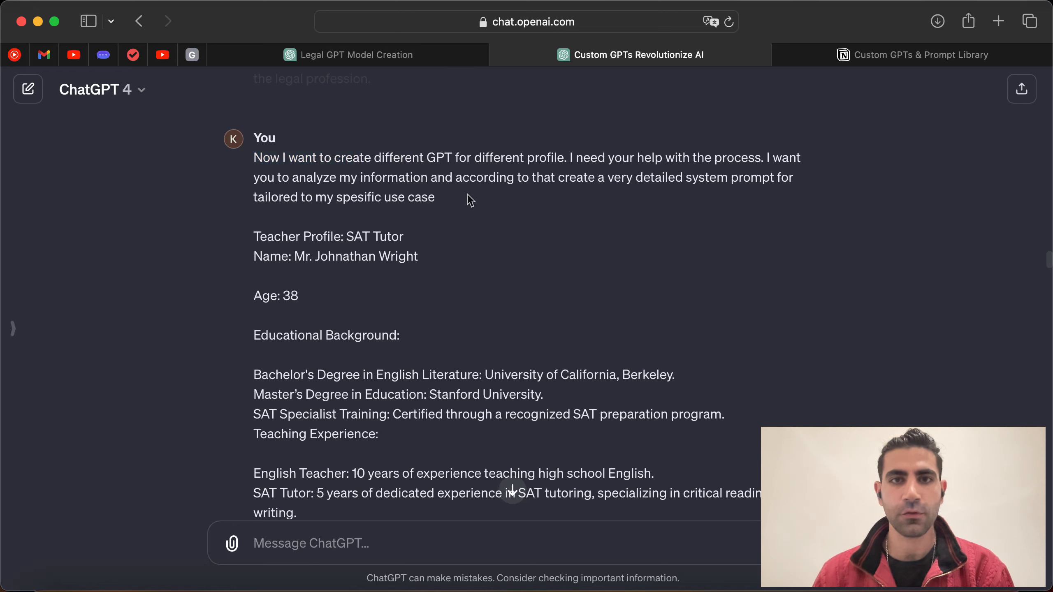
{"action": "scroll", "coordinate": [580, 175], "scroll_direction": "down", "scroll_amount": 1}
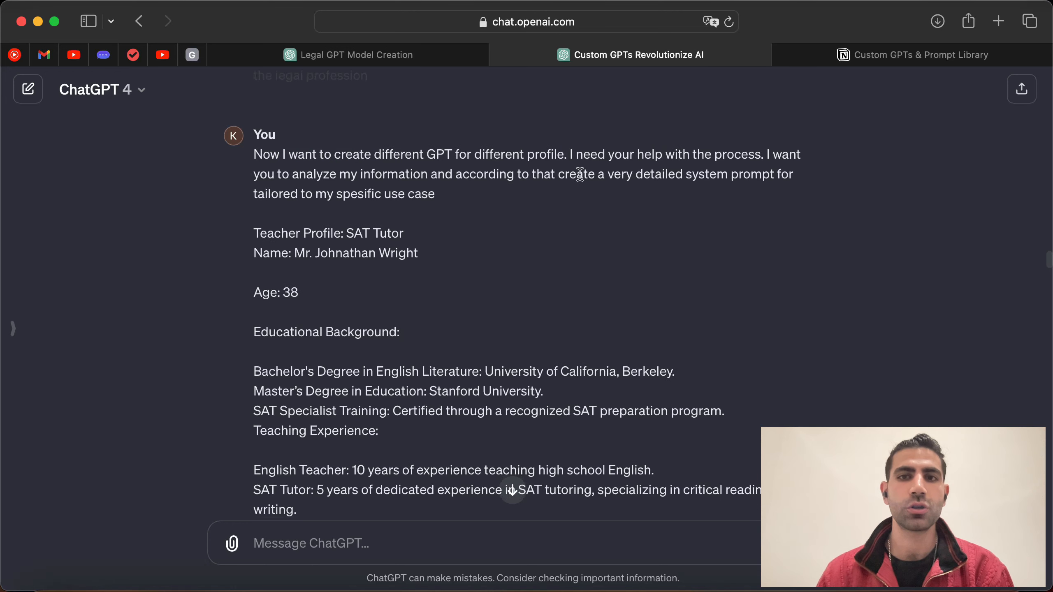
{"action": "scroll", "coordinate": [580, 179], "scroll_direction": "down", "scroll_amount": 2}
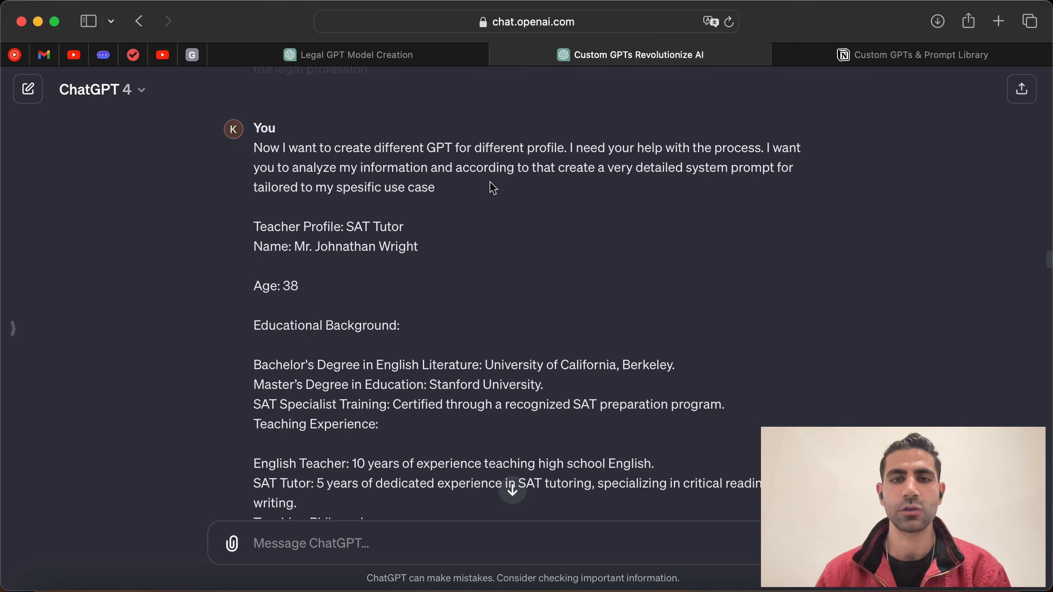
{"action": "left_click_drag", "start_coordinate": [557, 167], "coordinate": [663, 167]}
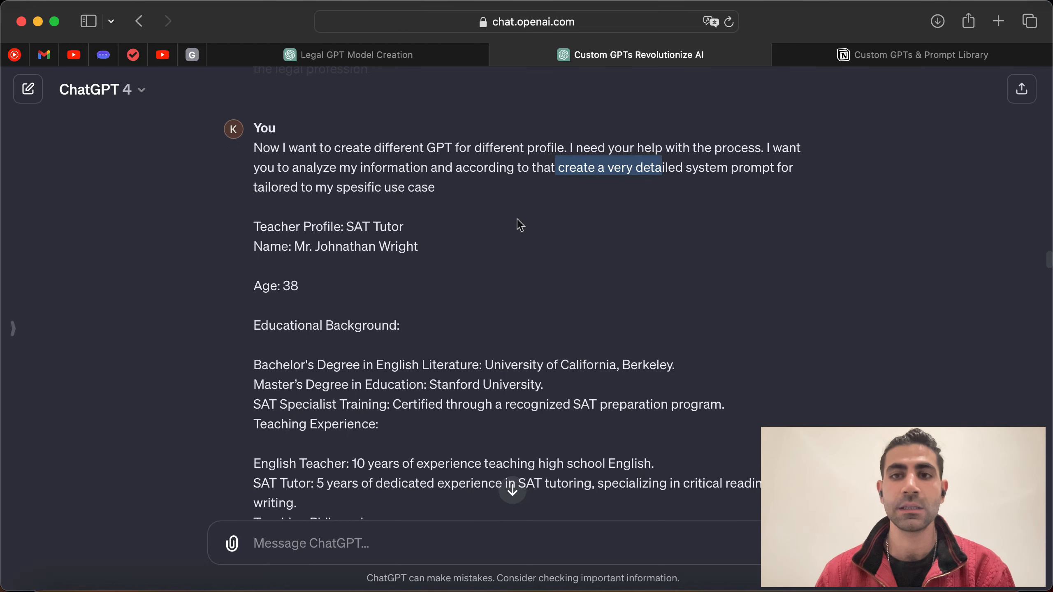
{"action": "scroll", "coordinate": [518, 232], "scroll_direction": "down", "scroll_amount": 1}
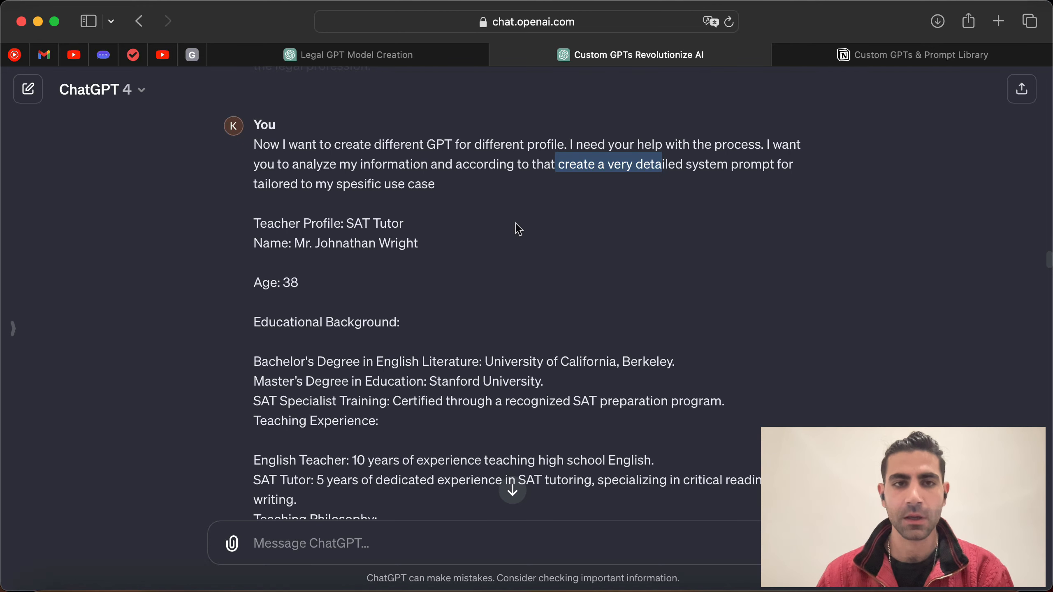
{"action": "scroll", "coordinate": [518, 229], "scroll_direction": "down", "scroll_amount": 2}
{"action": "left_click_drag", "start_coordinate": [250, 217], "coordinate": [348, 213]}
{"action": "left_click", "coordinate": [410, 218]}
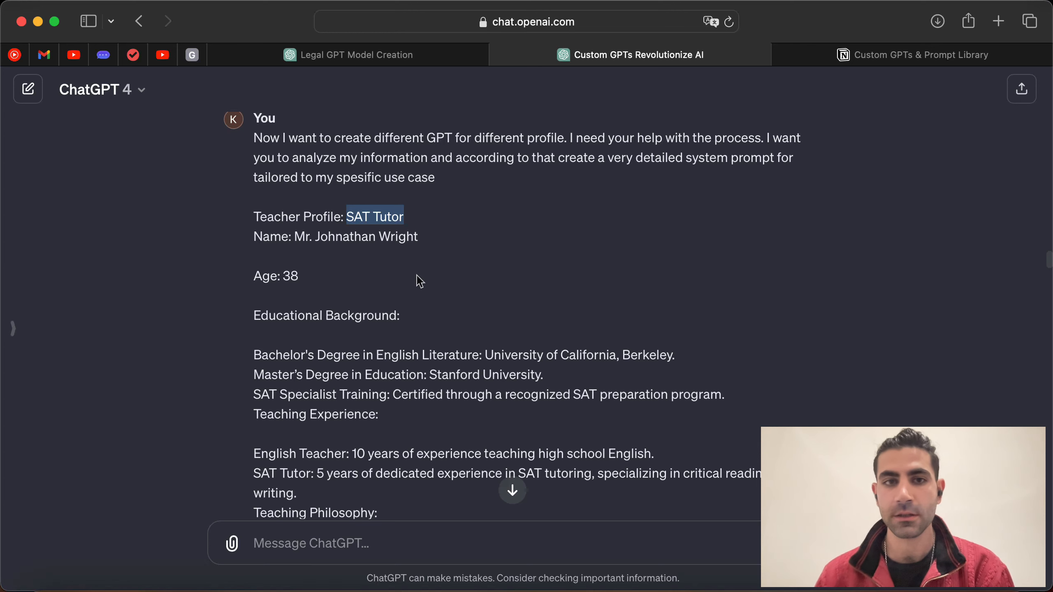
Step: Review the teacher profile: age 38, University of California degree, SAT Specialist Training, English Teacher and SAT Tutor experience
{"action": "scroll", "coordinate": [481, 249], "scroll_direction": "down", "scroll_amount": 1}
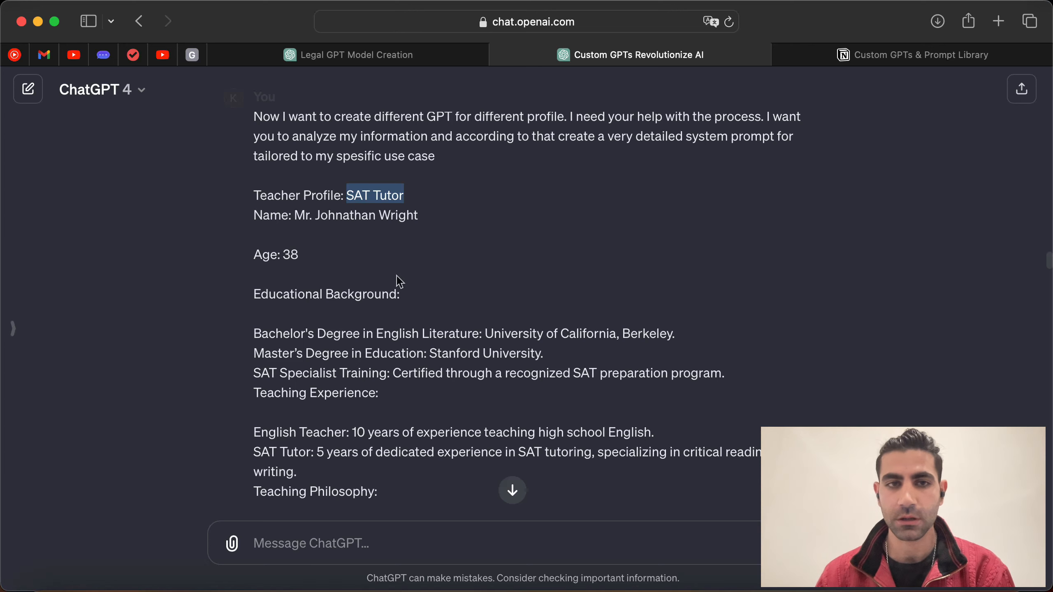
{"action": "scroll", "coordinate": [391, 199], "scroll_direction": "down", "scroll_amount": 1}
{"action": "left_click", "coordinate": [306, 260]}
{"action": "triple_click", "coordinate": [306, 260]}
{"action": "left_click", "coordinate": [294, 271]}
{"action": "scroll", "coordinate": [291, 282], "scroll_direction": "down", "scroll_amount": 2}
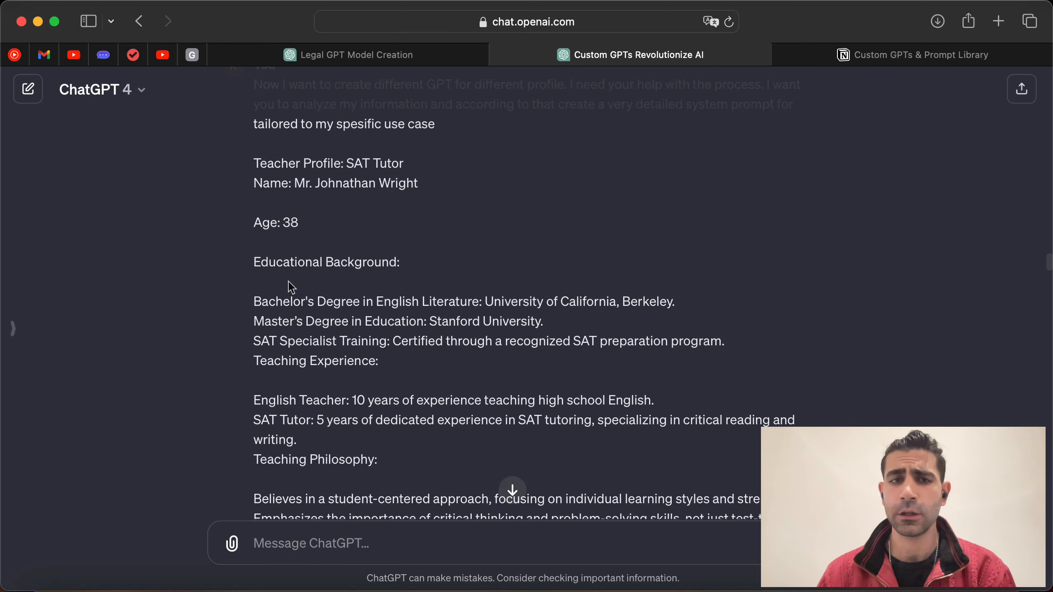
{"action": "scroll", "coordinate": [411, 277], "scroll_direction": "down", "scroll_amount": 3}
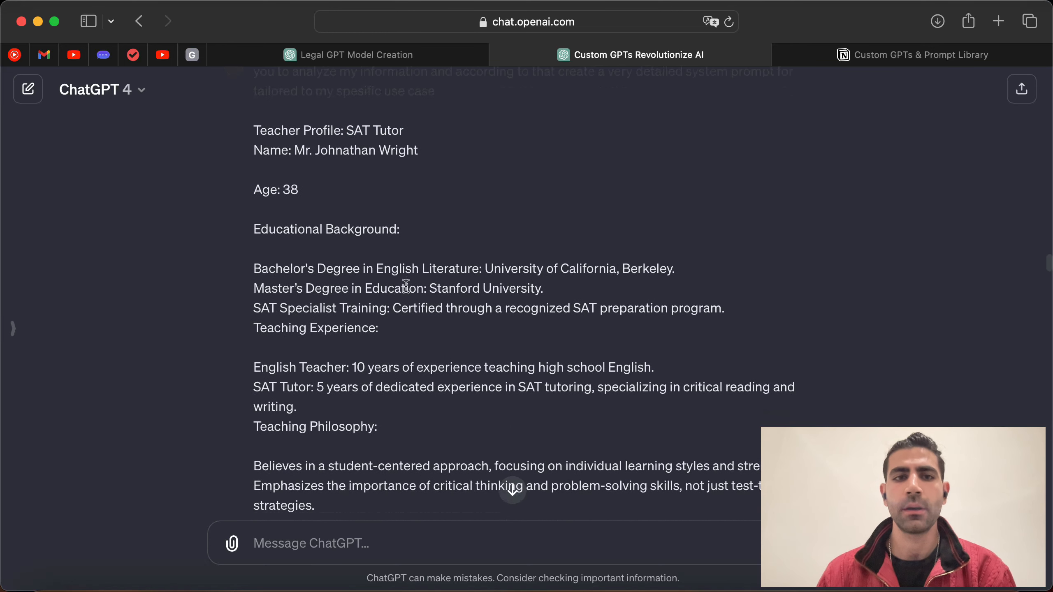
{"action": "left_click_drag", "start_coordinate": [488, 269], "coordinate": [622, 270]}
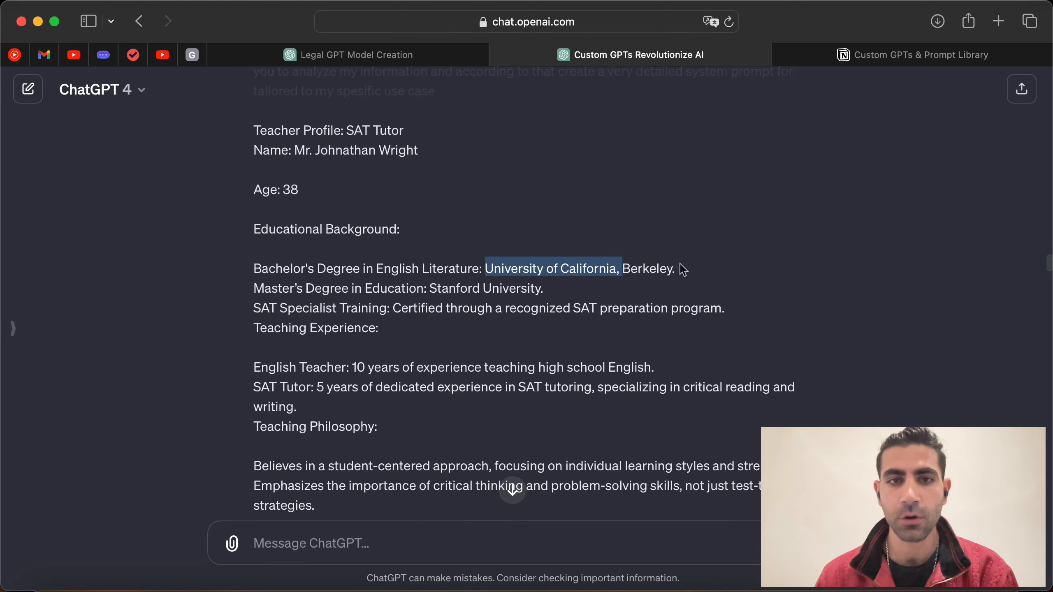
{"action": "left_click_drag", "start_coordinate": [253, 299], "coordinate": [393, 302]}
{"action": "left_click", "coordinate": [453, 303]}
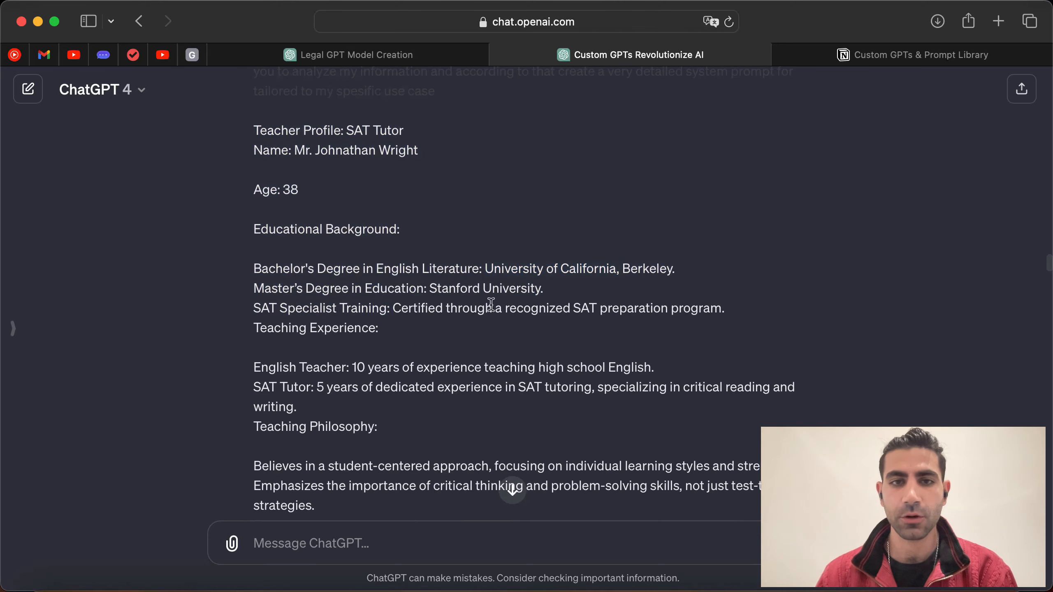
{"action": "left_click_drag", "start_coordinate": [555, 301], "coordinate": [437, 299]}
{"action": "scroll", "coordinate": [328, 341], "scroll_direction": "down", "scroll_amount": 1}
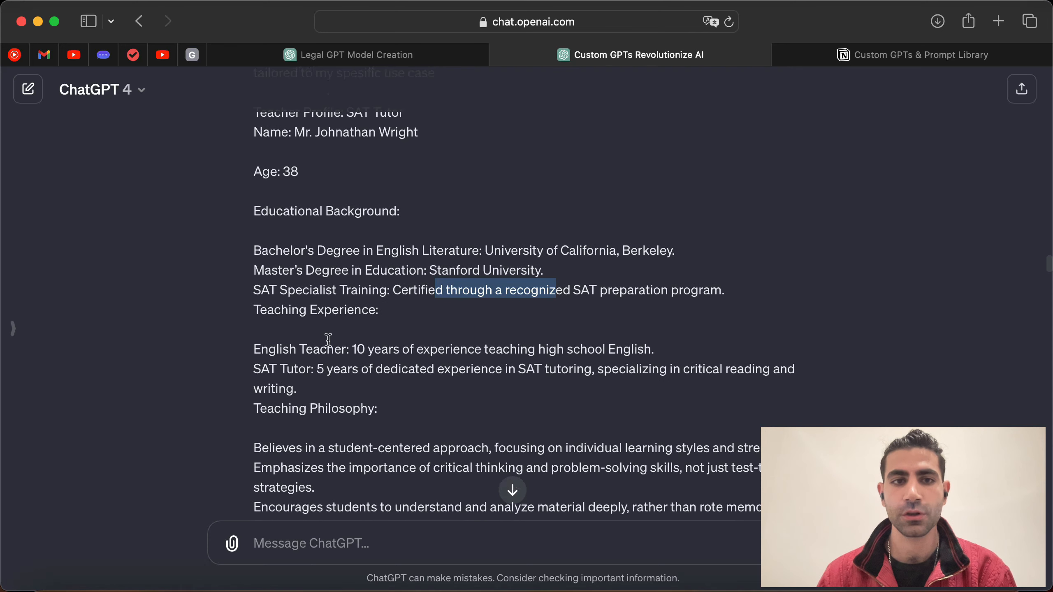
{"action": "scroll", "coordinate": [328, 338], "scroll_direction": "down", "scroll_amount": 1}
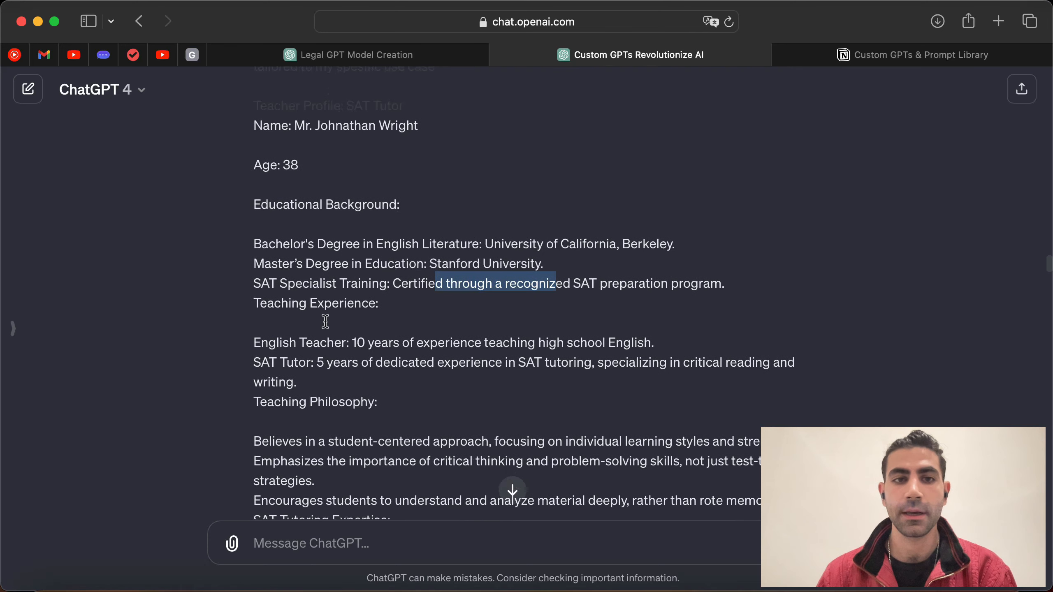
{"action": "left_click", "coordinate": [456, 289]}
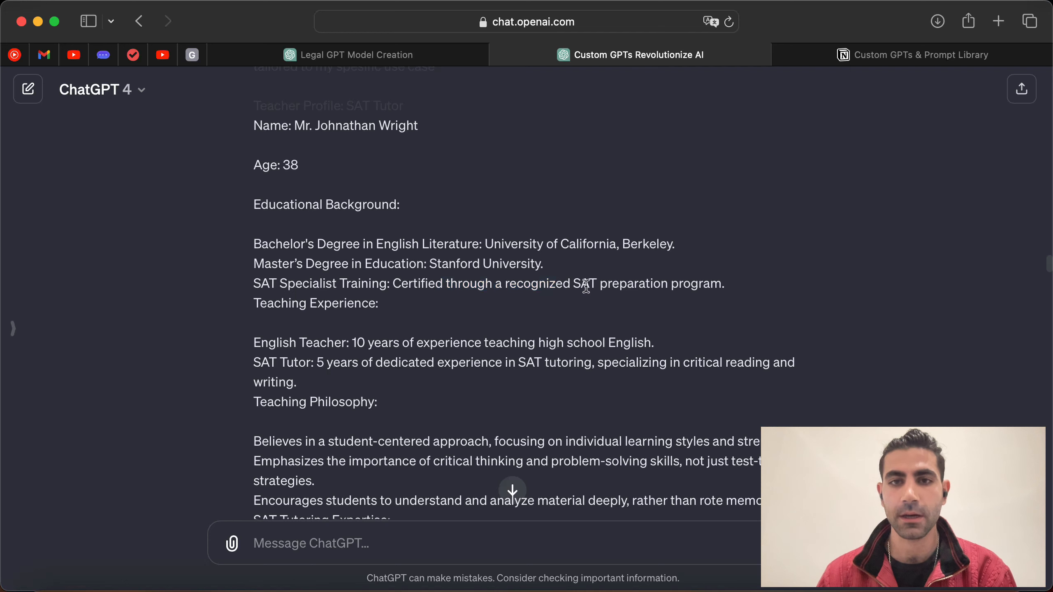
{"action": "left_click_drag", "start_coordinate": [579, 281], "coordinate": [722, 284]}
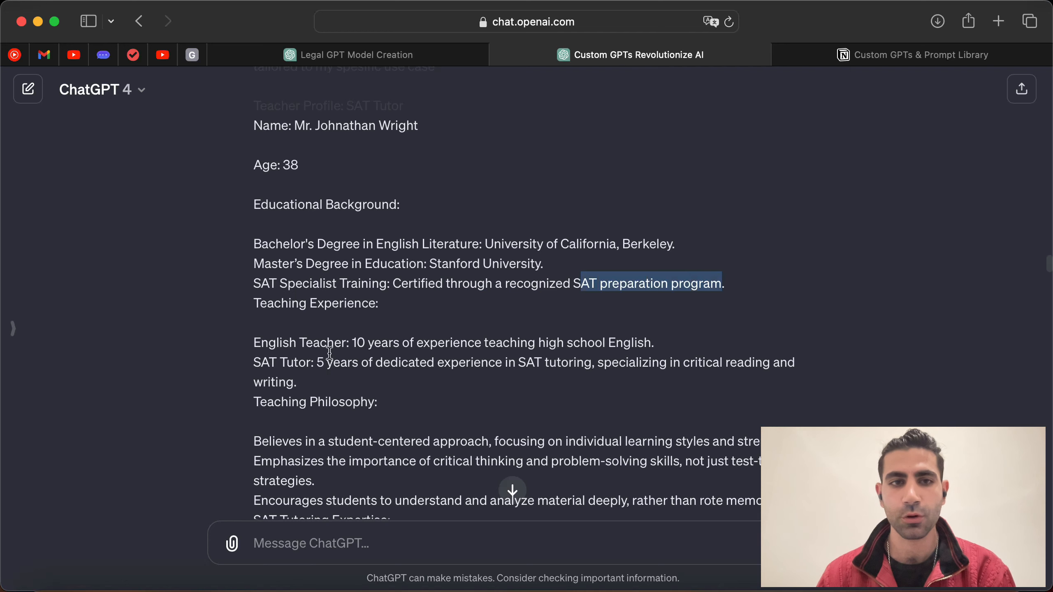
{"action": "scroll", "coordinate": [319, 354], "scroll_direction": "down", "scroll_amount": 2}
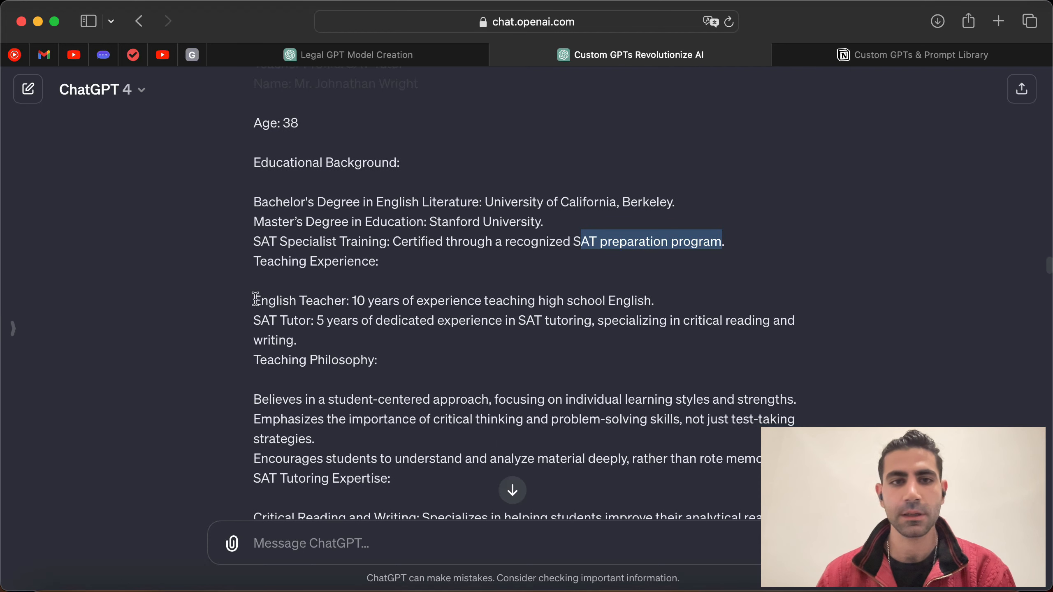
{"action": "left_click_drag", "start_coordinate": [254, 300], "coordinate": [367, 305]}
{"action": "left_click", "coordinate": [366, 306]}
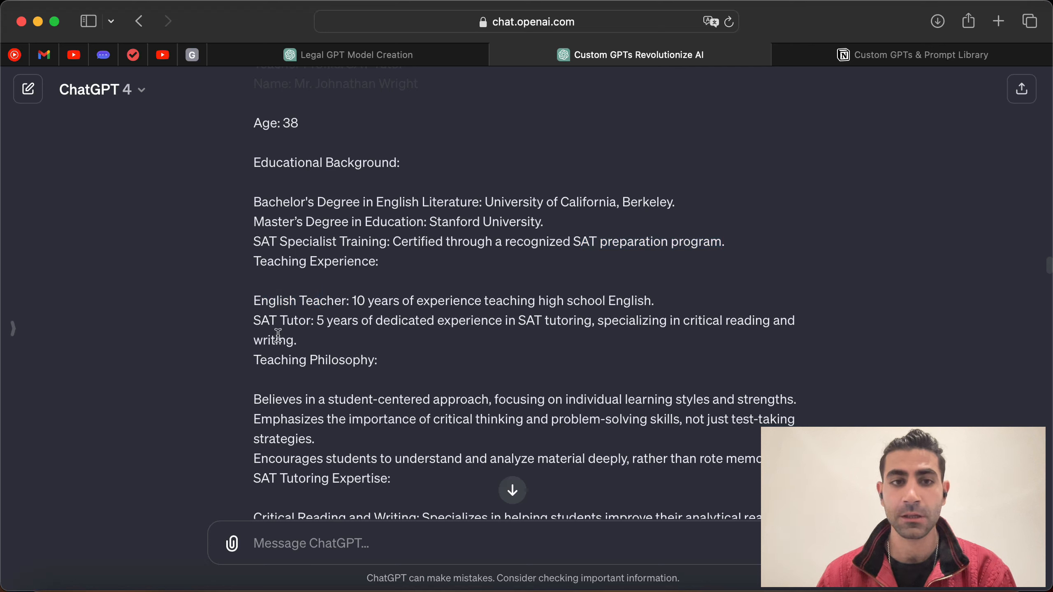
{"action": "left_click_drag", "start_coordinate": [256, 324], "coordinate": [315, 326]}
{"action": "left_click", "coordinate": [337, 357]}
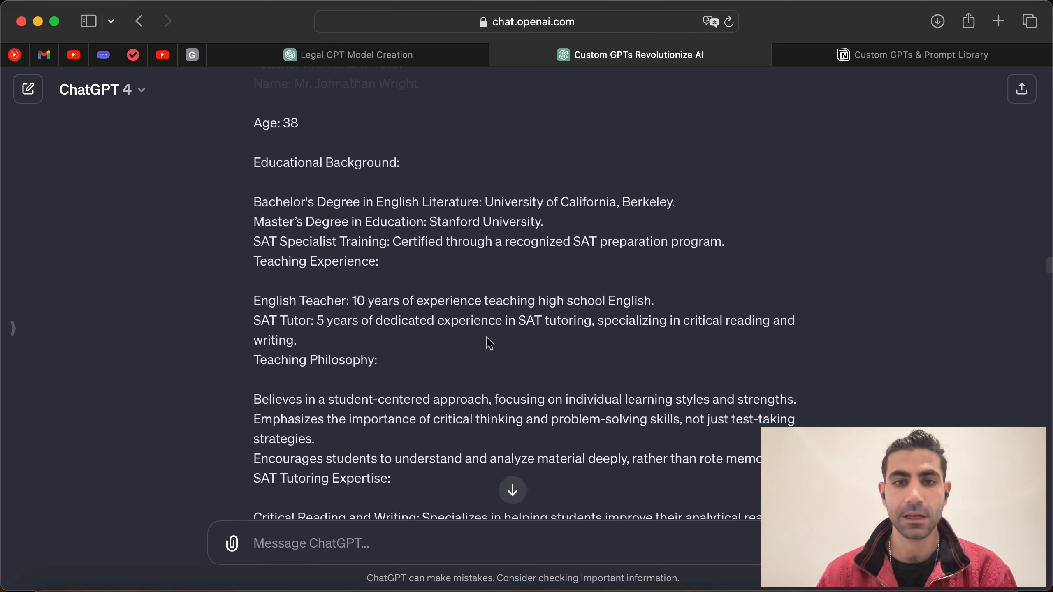
Step: Read the request's SAT Tutoring Expertise, Test-Taking Strategies, teaching methods and Schedule sections
{"action": "scroll", "coordinate": [632, 336], "scroll_direction": "down", "scroll_amount": 3}
{"action": "scroll", "coordinate": [634, 338], "scroll_direction": "down", "scroll_amount": 5}
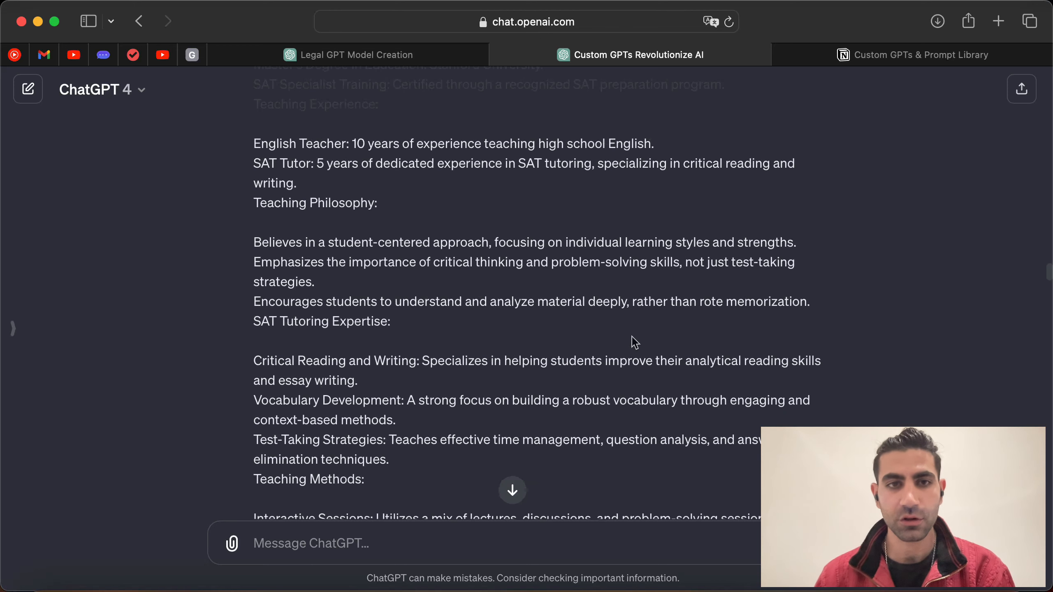
{"action": "scroll", "coordinate": [352, 257], "scroll_direction": "down", "scroll_amount": 1}
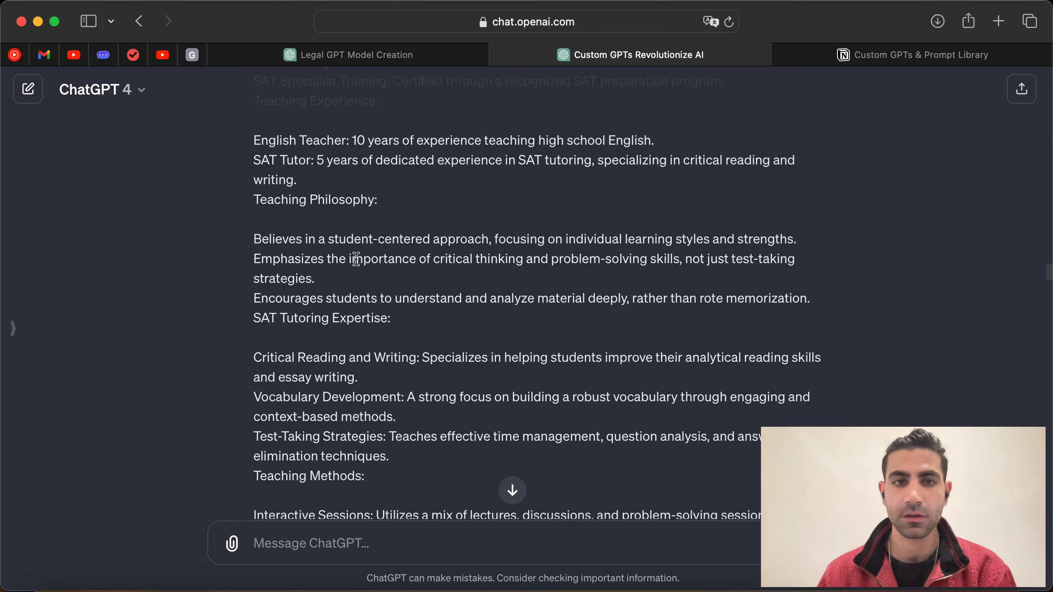
{"action": "scroll", "coordinate": [485, 268], "scroll_direction": "down", "scroll_amount": 2}
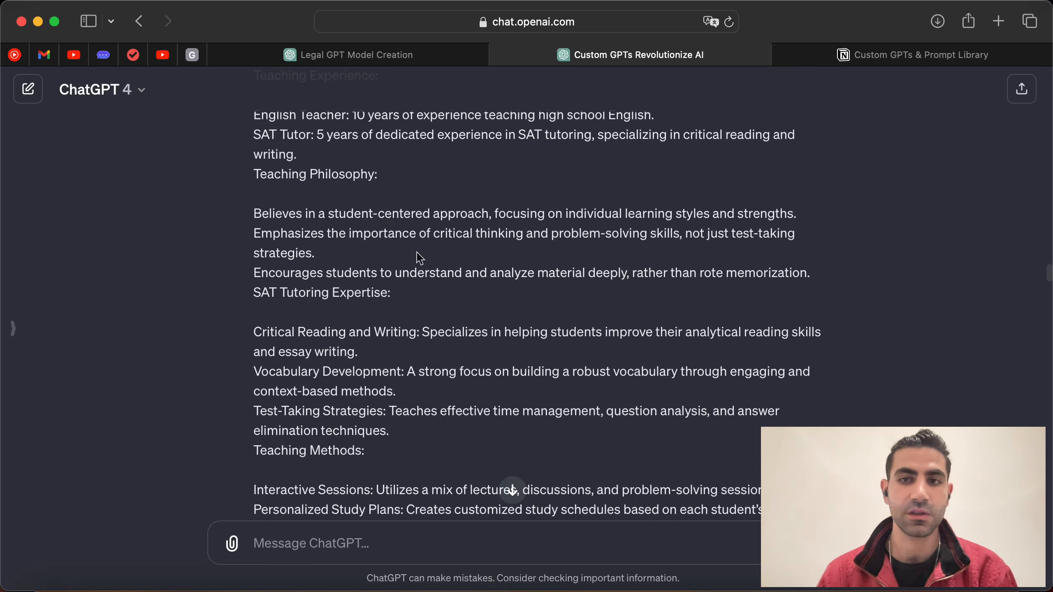
{"action": "scroll", "coordinate": [419, 257], "scroll_direction": "down", "scroll_amount": 2}
{"action": "scroll", "coordinate": [409, 265], "scroll_direction": "up", "scroll_amount": 1}
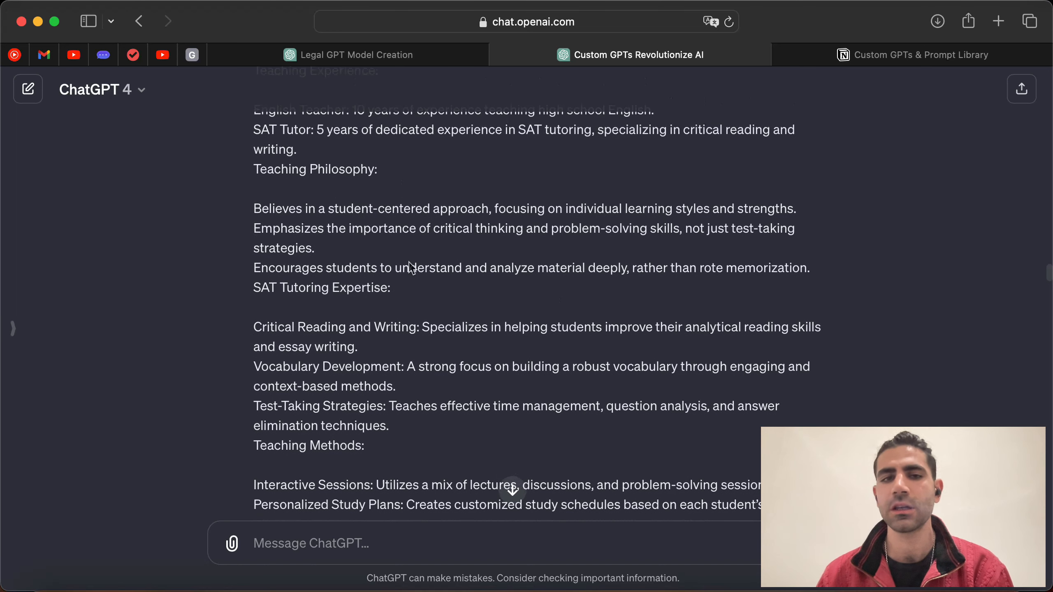
{"action": "scroll", "coordinate": [375, 282], "scroll_direction": "up", "scroll_amount": 5}
{"action": "scroll", "coordinate": [373, 281], "scroll_direction": "up", "scroll_amount": 2}
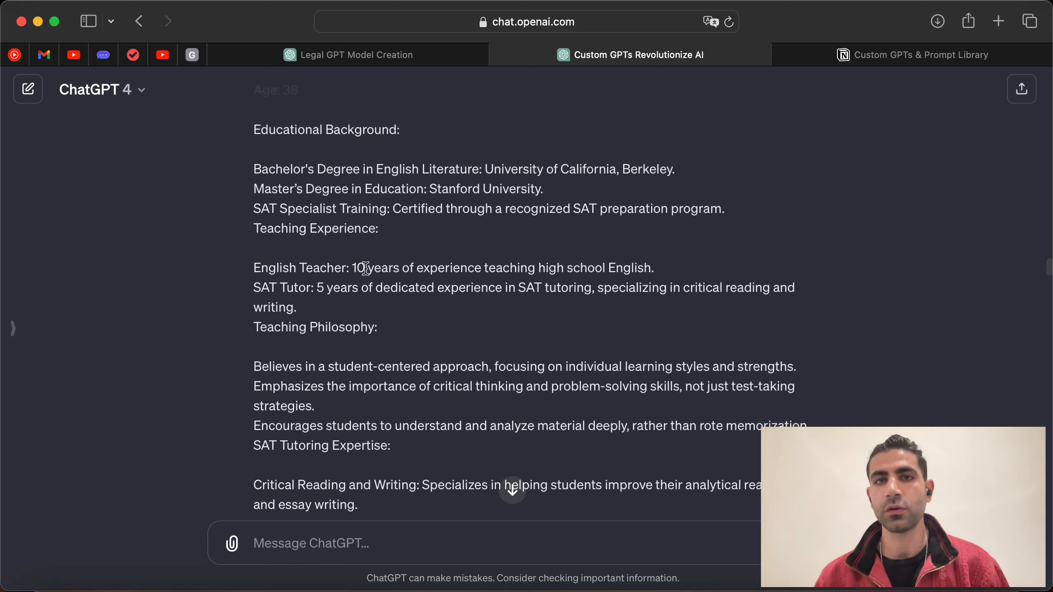
{"action": "scroll", "coordinate": [440, 257], "scroll_direction": "up", "scroll_amount": 5}
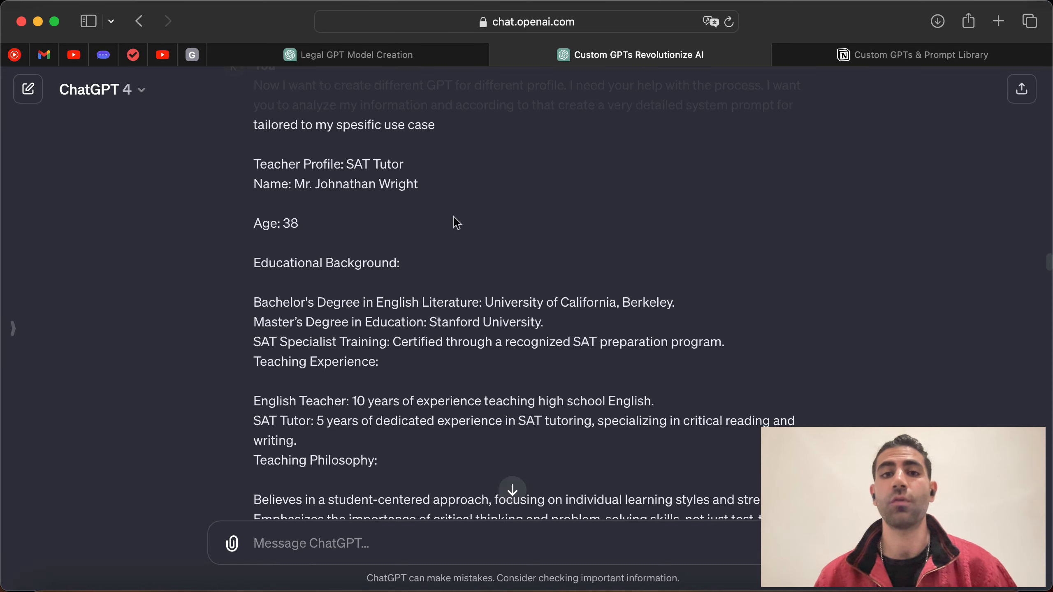
{"action": "scroll", "coordinate": [453, 221], "scroll_direction": "up", "scroll_amount": 15}
{"action": "scroll", "coordinate": [582, 340], "scroll_direction": "down", "scroll_amount": 15}
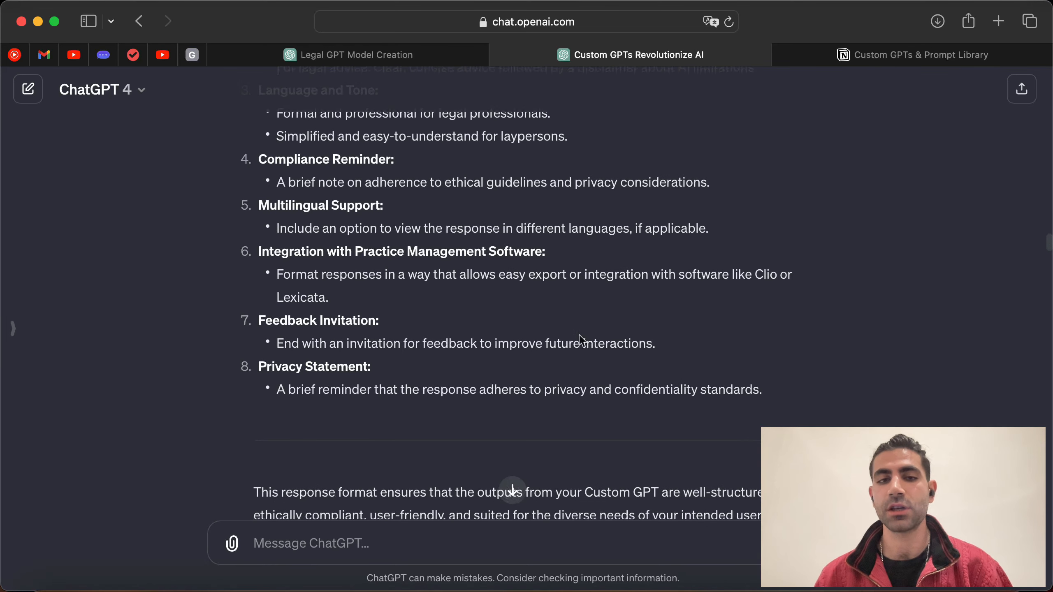
{"action": "scroll", "coordinate": [416, 383], "scroll_direction": "down", "scroll_amount": 4}
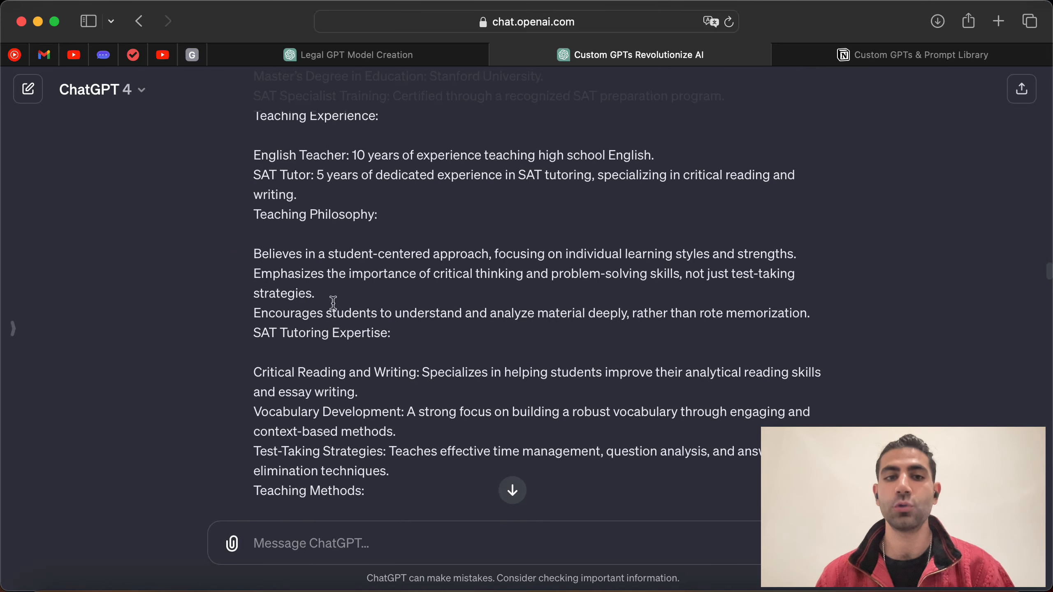
{"action": "scroll", "coordinate": [453, 350], "scroll_direction": "down", "scroll_amount": 3}
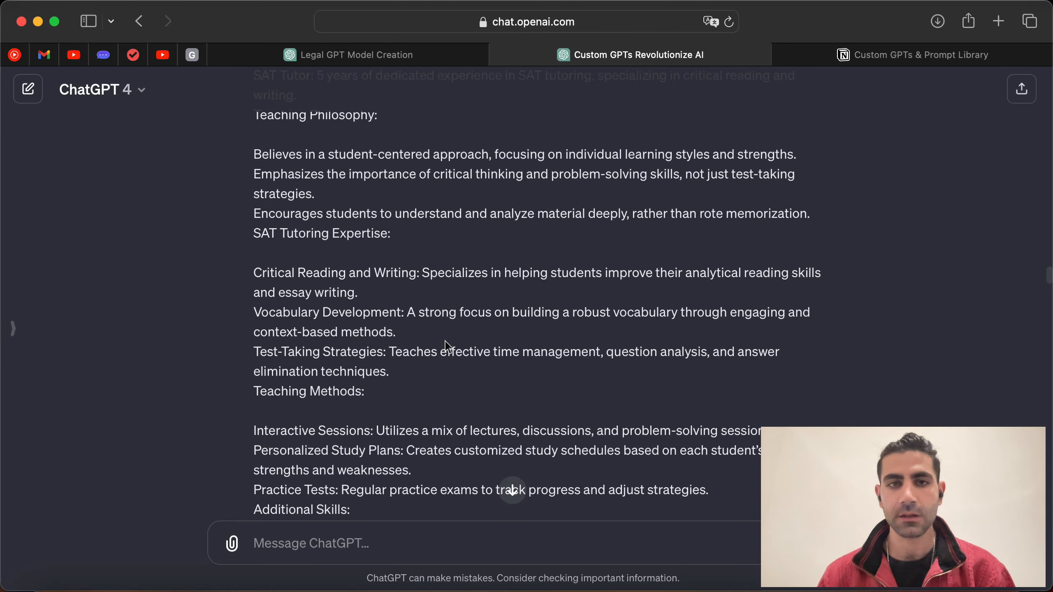
{"action": "scroll", "coordinate": [445, 344], "scroll_direction": "down", "scroll_amount": 2}
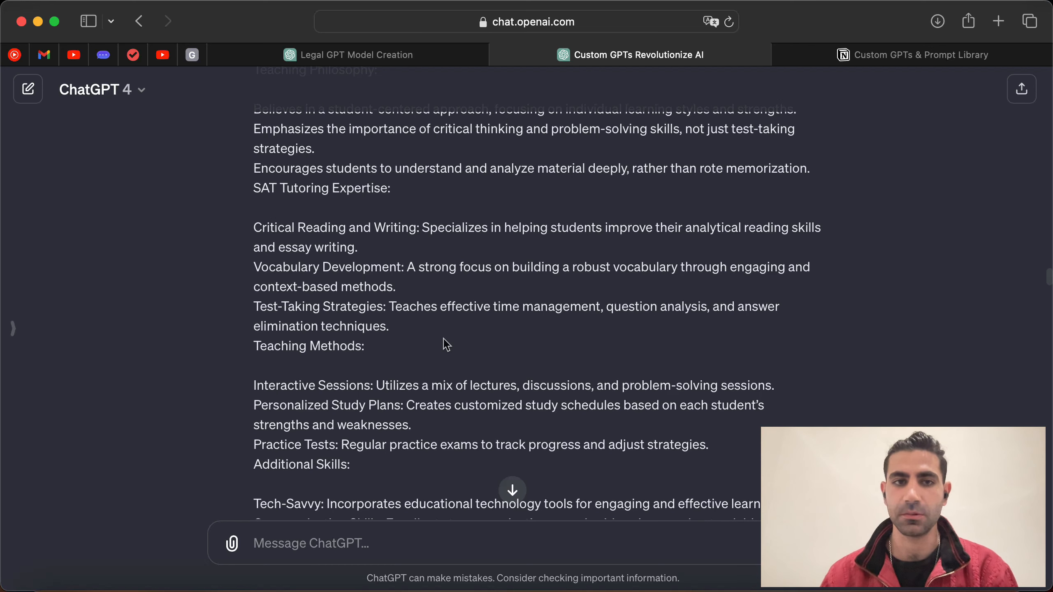
{"action": "scroll", "coordinate": [453, 306], "scroll_direction": "up", "scroll_amount": 3}
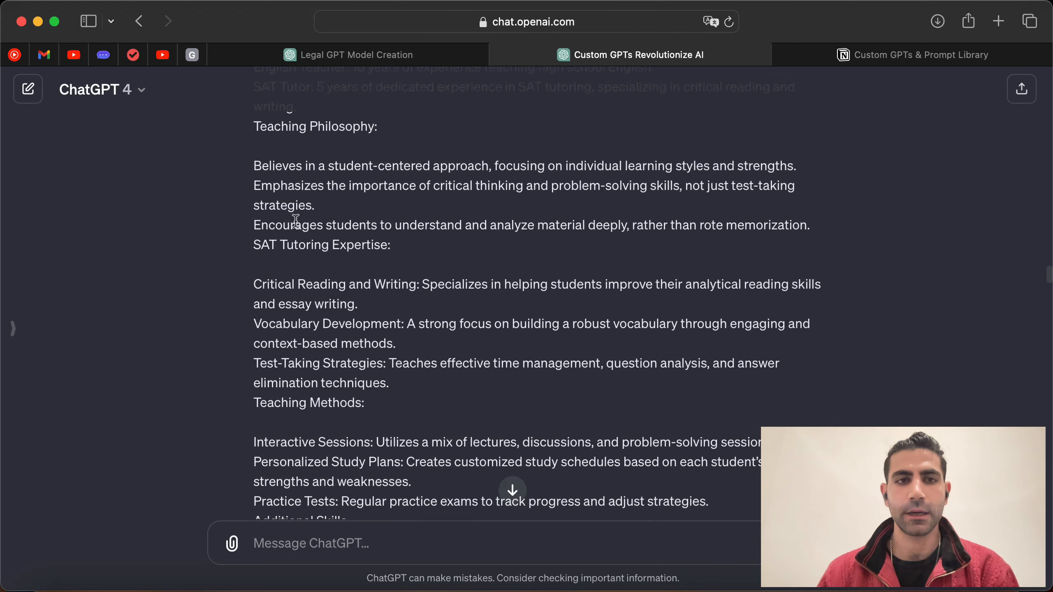
{"action": "left_click_drag", "start_coordinate": [259, 250], "coordinate": [386, 257]}
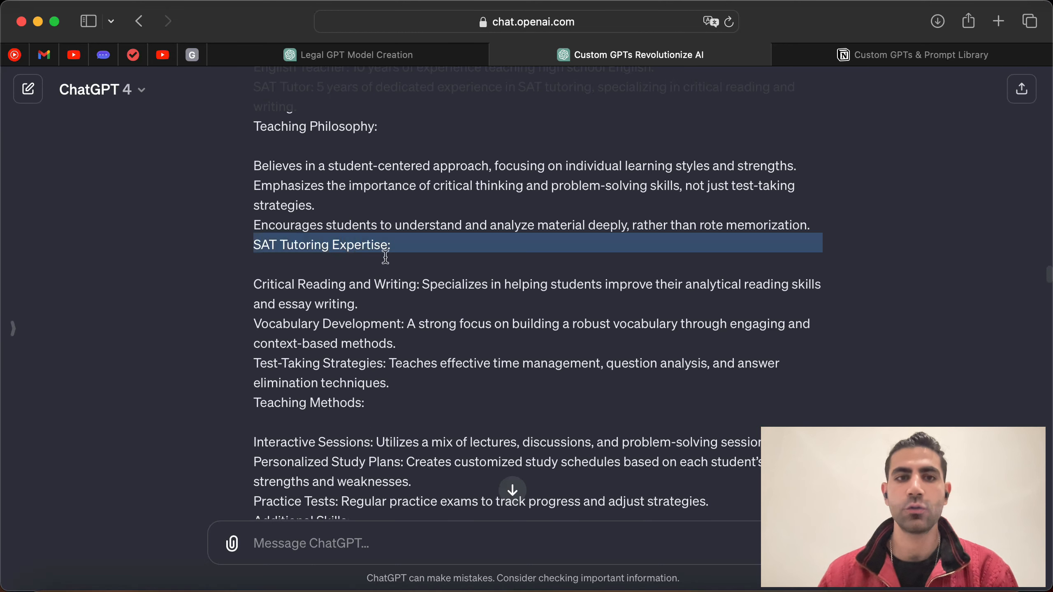
{"action": "left_click", "coordinate": [431, 310]}
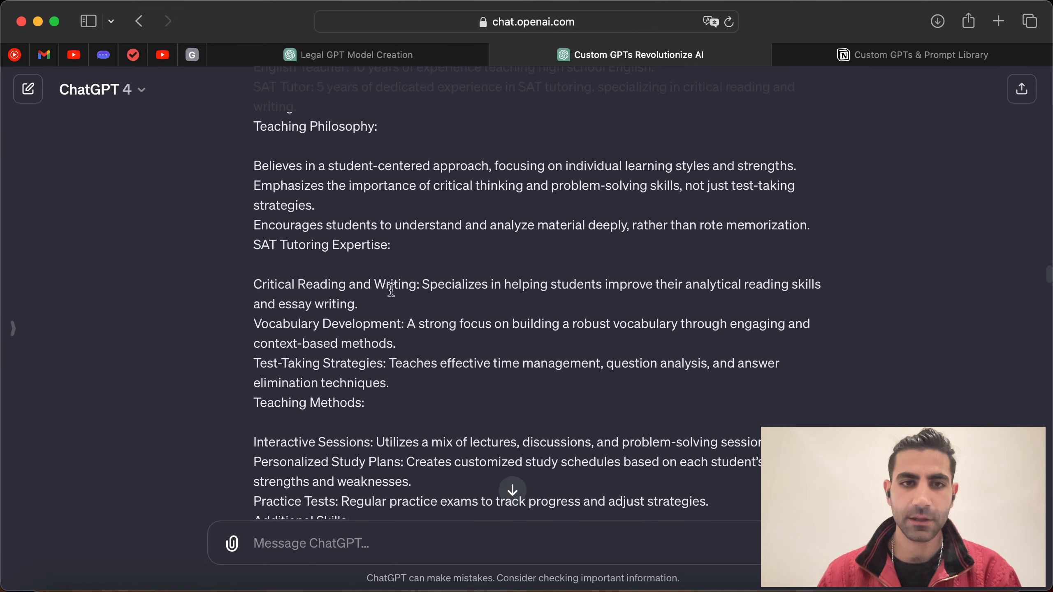
{"action": "scroll", "coordinate": [440, 301], "scroll_direction": "down", "scroll_amount": 4}
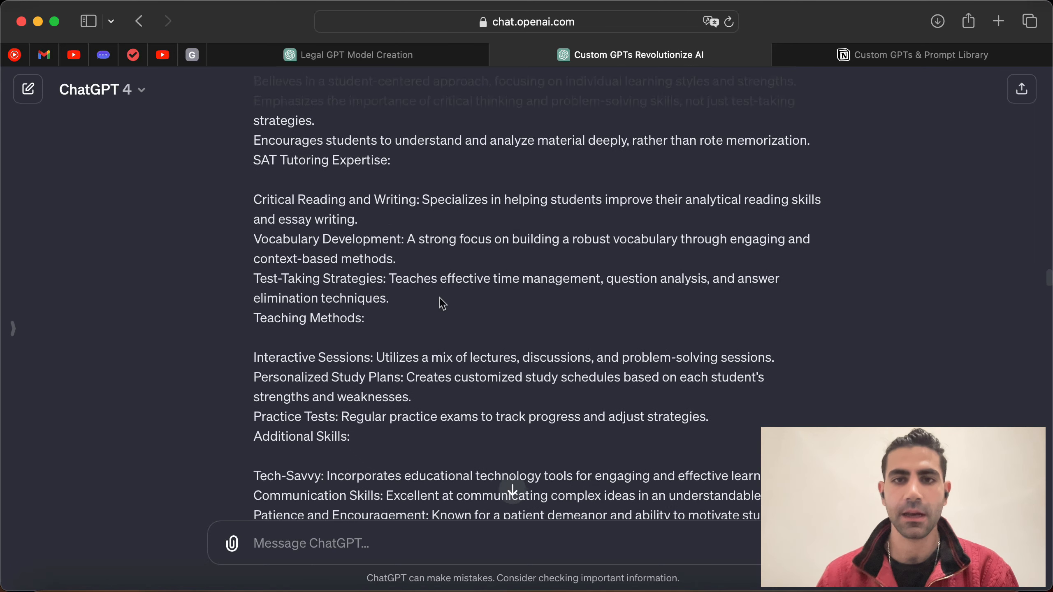
{"action": "left_click_drag", "start_coordinate": [655, 199], "coordinate": [747, 228]}
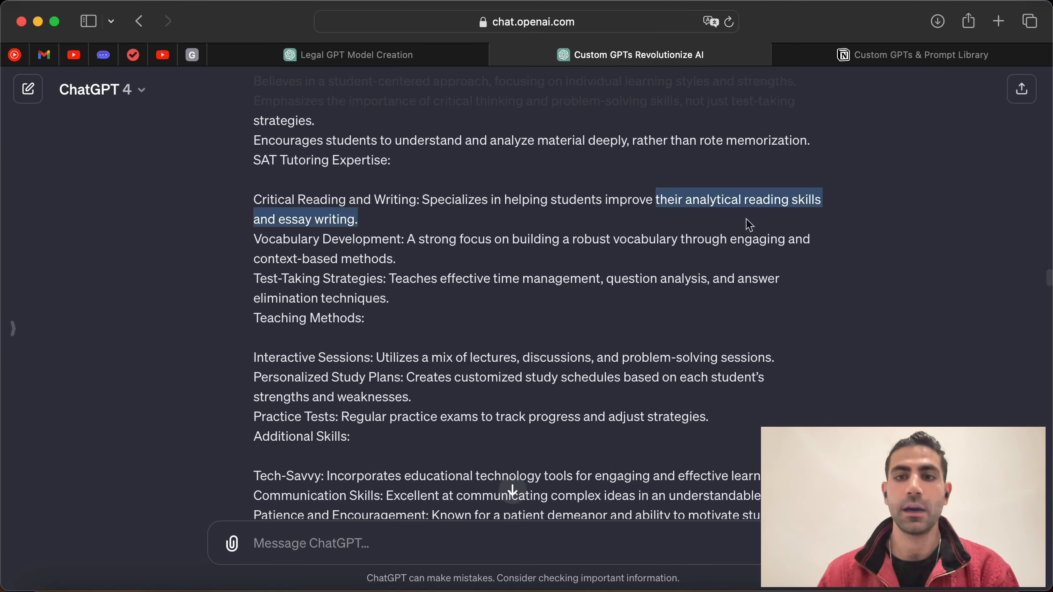
{"action": "scroll", "coordinate": [460, 309], "scroll_direction": "down", "scroll_amount": 1}
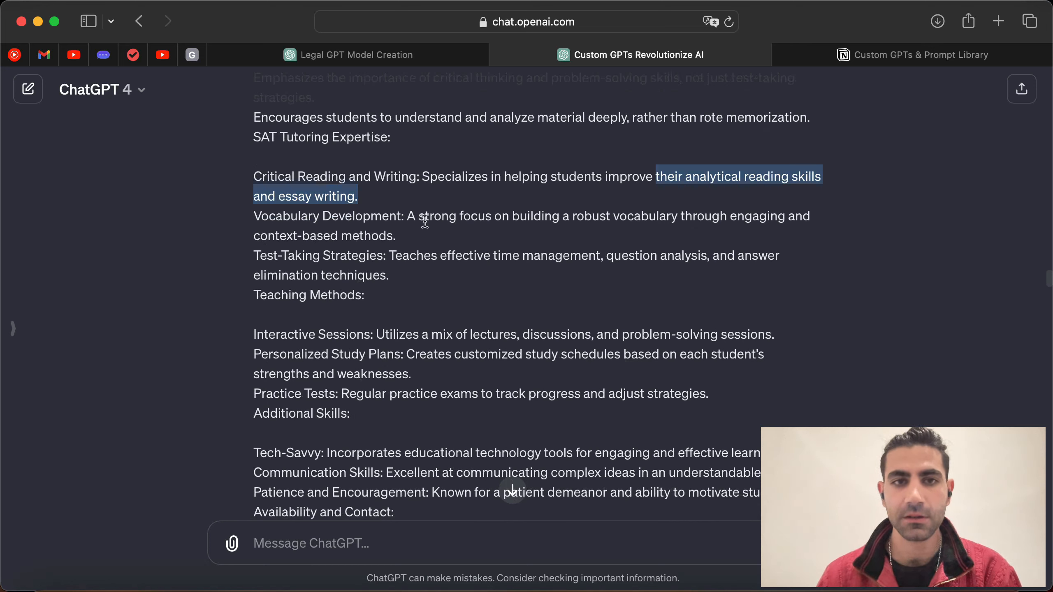
{"action": "left_click_drag", "start_coordinate": [258, 255], "coordinate": [548, 277]}
{"action": "left_click", "coordinate": [418, 309]}
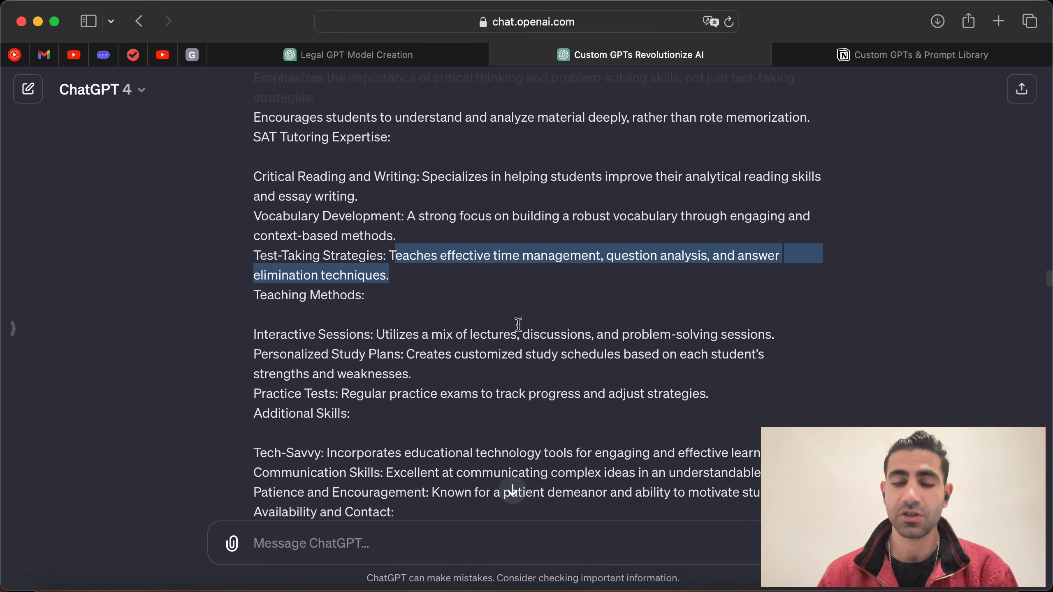
{"action": "scroll", "coordinate": [518, 326], "scroll_direction": "down", "scroll_amount": 5}
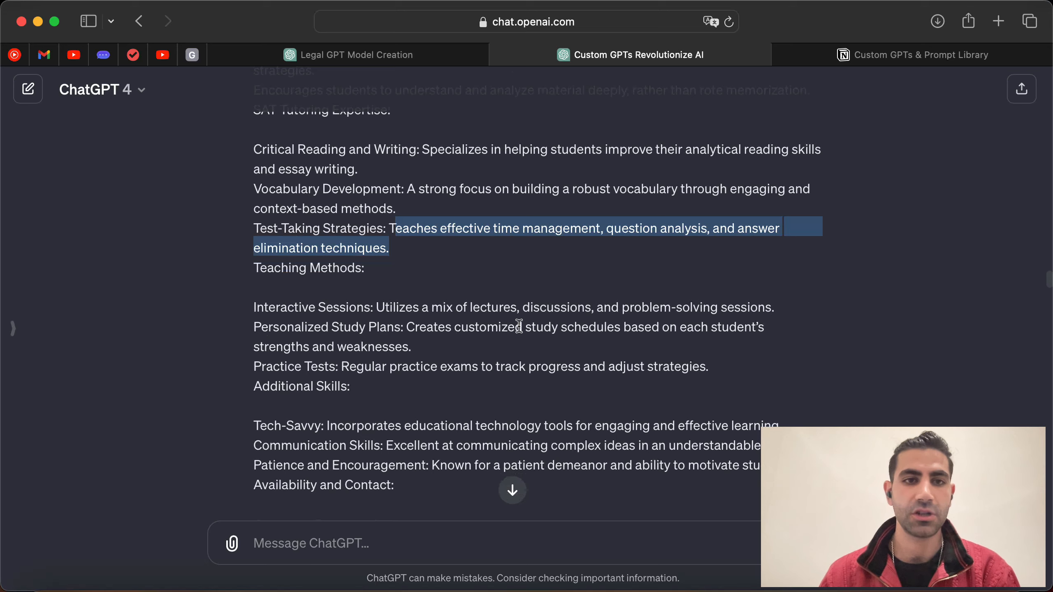
{"action": "scroll", "coordinate": [518, 325], "scroll_direction": "down", "scroll_amount": 5}
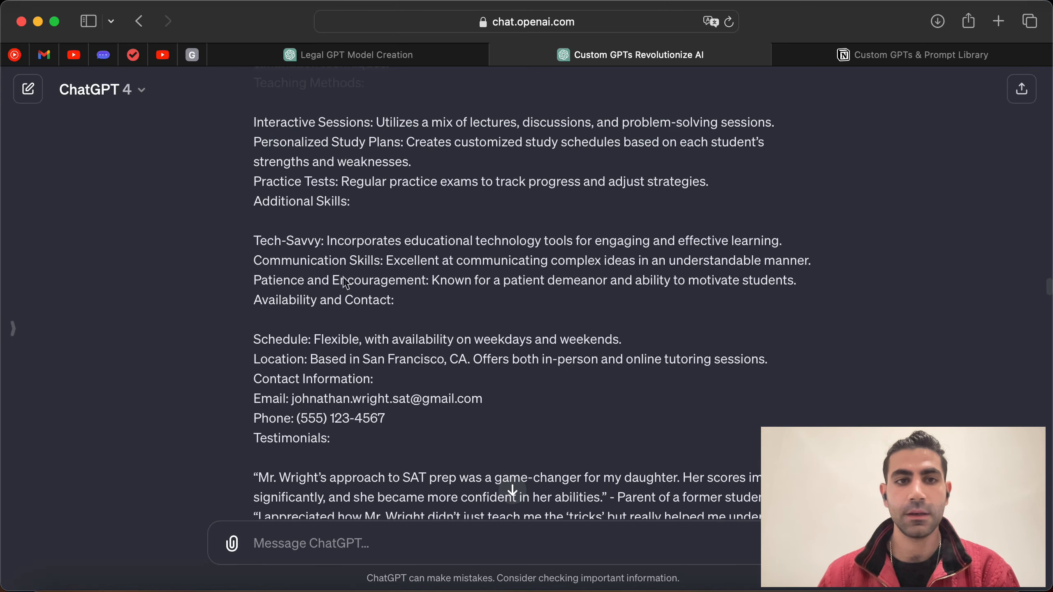
{"action": "left_click_drag", "start_coordinate": [252, 244], "coordinate": [344, 246]}
{"action": "left_click", "coordinate": [426, 303]}
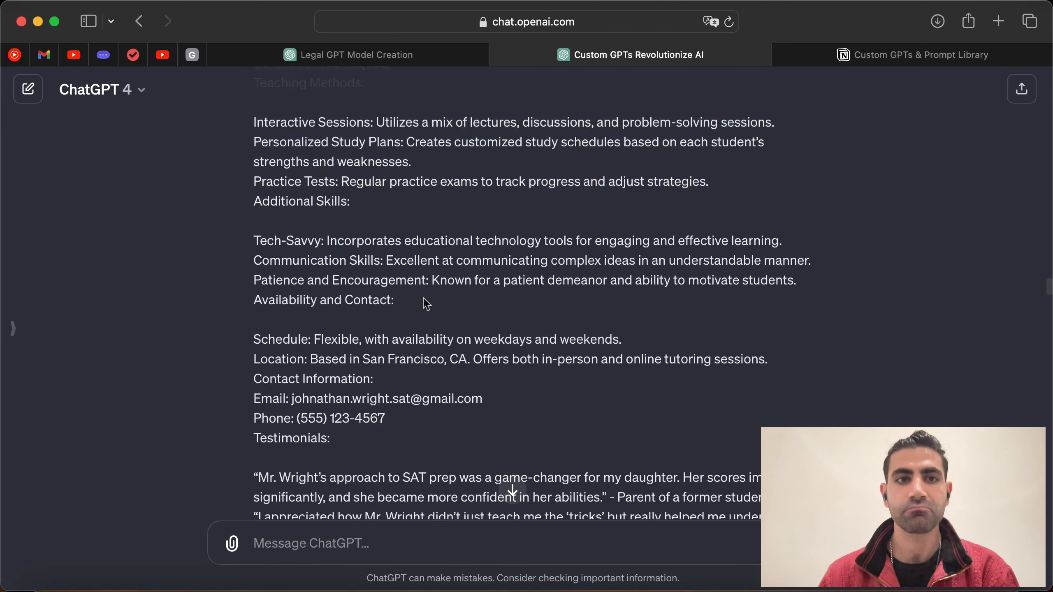
{"action": "scroll", "coordinate": [422, 299], "scroll_direction": "down", "scroll_amount": 1}
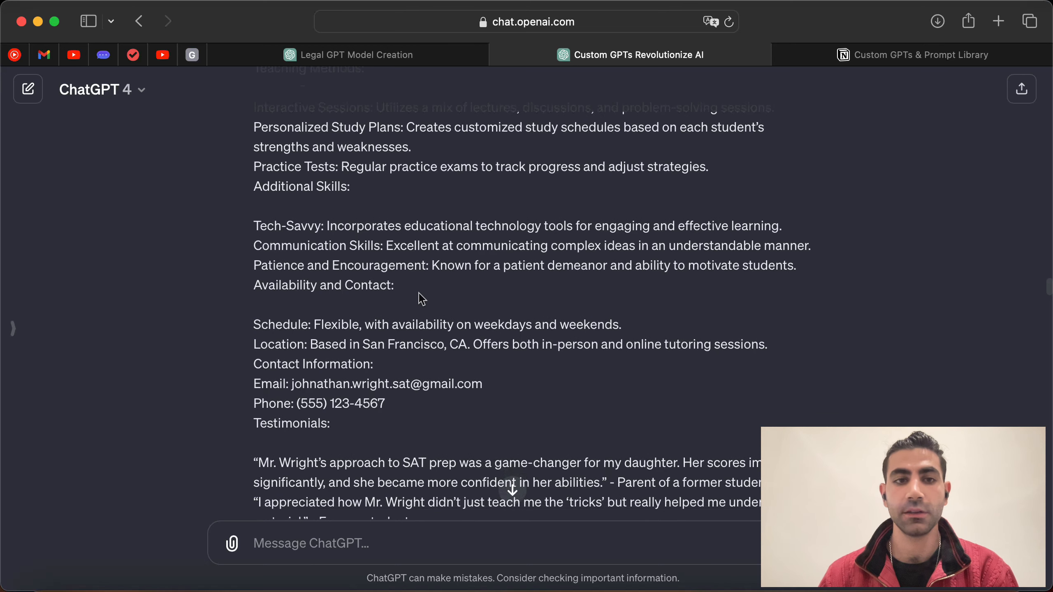
{"action": "scroll", "coordinate": [421, 299], "scroll_direction": "down", "scroll_amount": 5}
{"action": "left_click_drag", "start_coordinate": [312, 248], "coordinate": [640, 251]}
{"action": "left_click", "coordinate": [491, 330]}
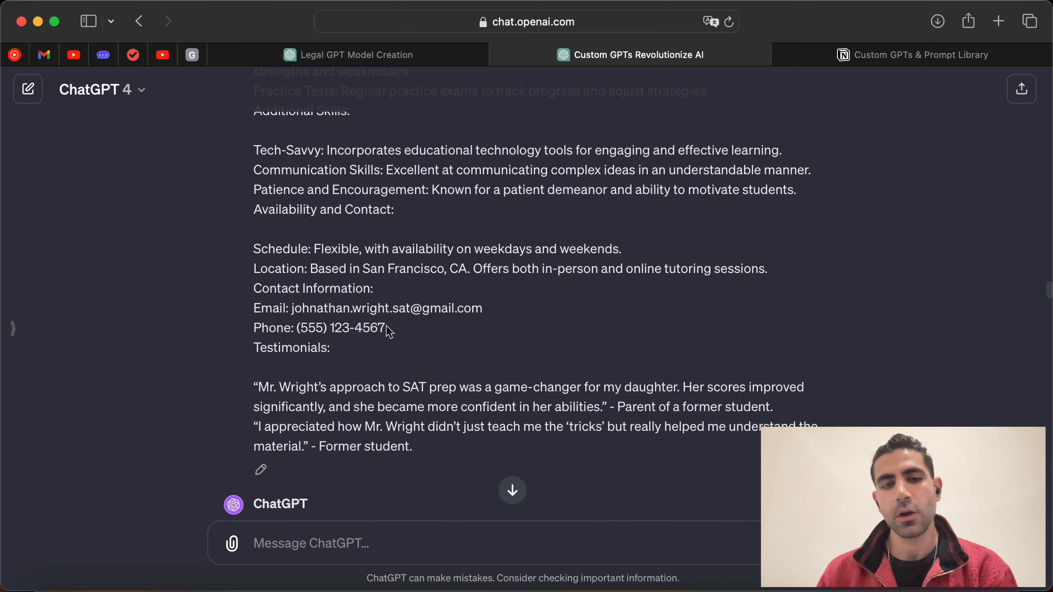
Step: Check the Schedule, Testimonials and contact lines, then the opening sentence of ChatGPT's reply
{"action": "scroll", "coordinate": [387, 329], "scroll_direction": "down", "scroll_amount": 3}
{"action": "left_click_drag", "start_coordinate": [439, 390], "coordinate": [367, 241]}
{"action": "left_click", "coordinate": [366, 241]}
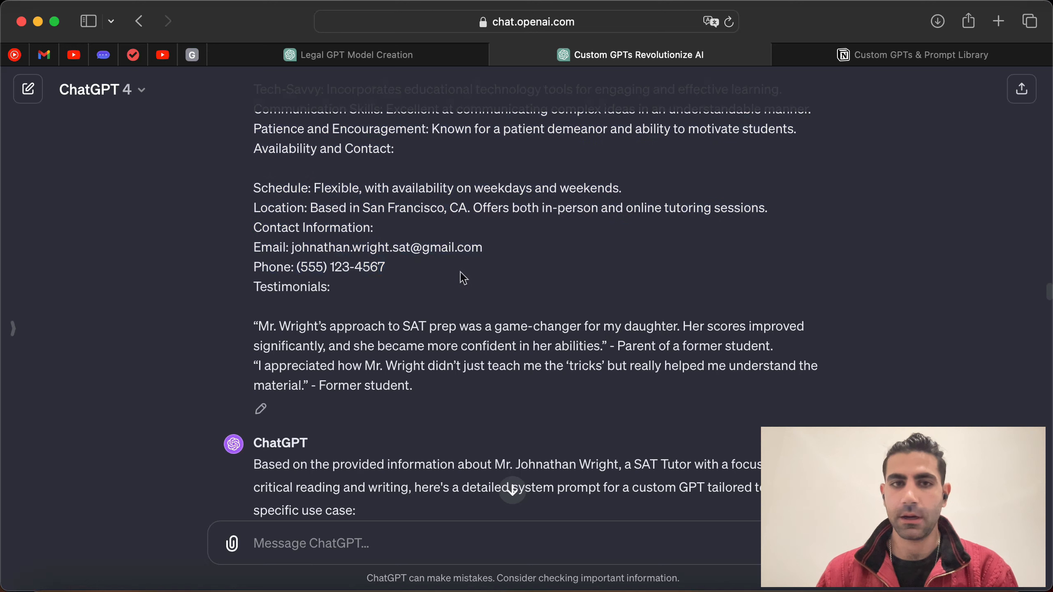
{"action": "left_click_drag", "start_coordinate": [404, 276], "coordinate": [260, 173]}
{"action": "left_click", "coordinate": [310, 226]}
{"action": "left_click_drag", "start_coordinate": [430, 284], "coordinate": [253, 188]}
{"action": "left_click", "coordinate": [414, 265]}
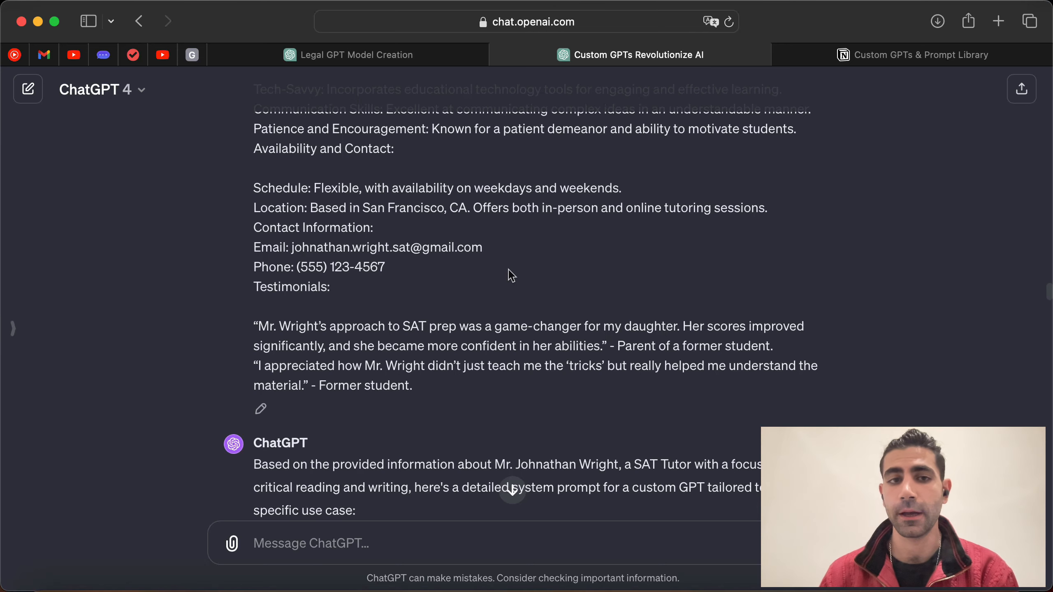
{"action": "left_click_drag", "start_coordinate": [387, 272], "coordinate": [296, 226]}
{"action": "scroll", "coordinate": [505, 325], "scroll_direction": "down", "scroll_amount": 3}
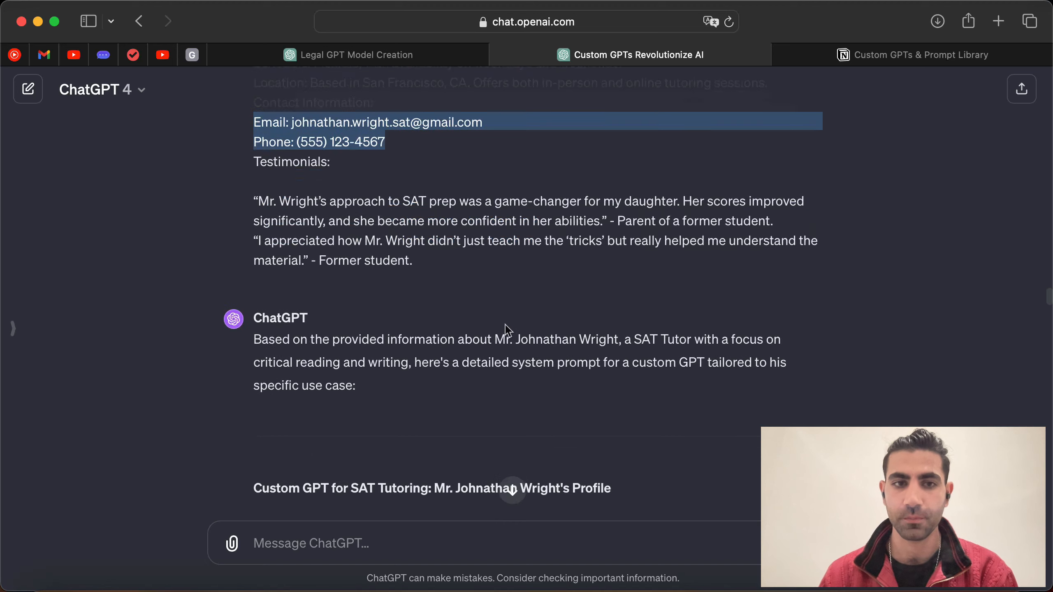
{"action": "scroll", "coordinate": [446, 328], "scroll_direction": "down", "scroll_amount": 3}
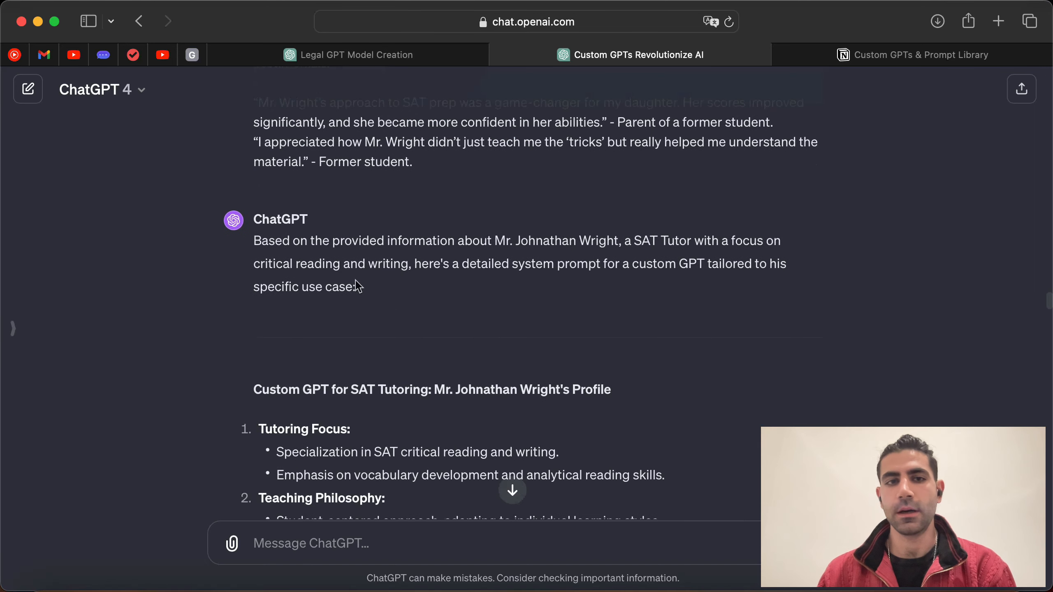
{"action": "left_click_drag", "start_coordinate": [254, 242], "coordinate": [680, 248]}
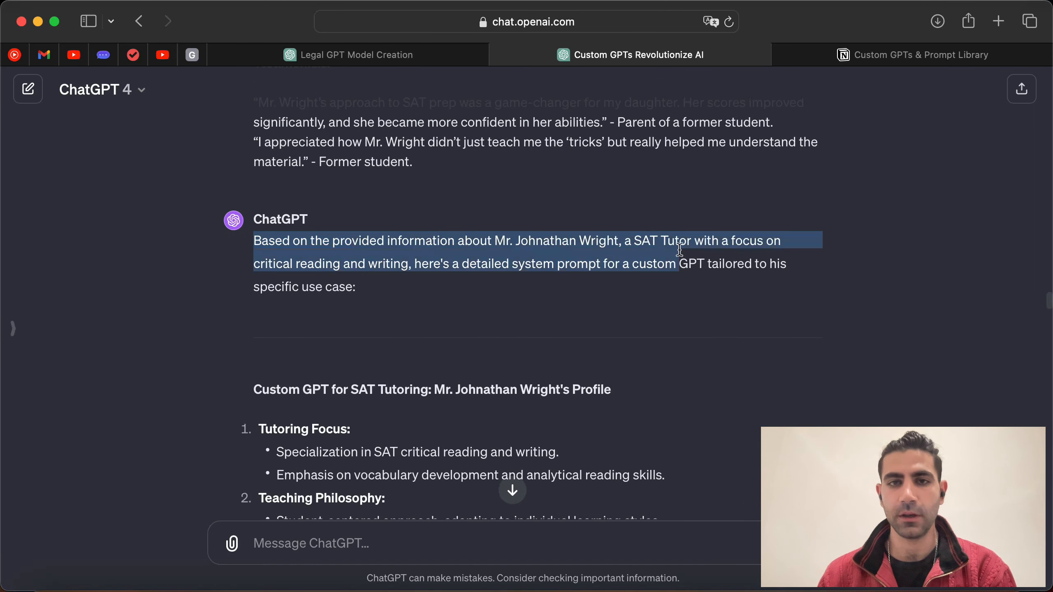
{"action": "left_click", "coordinate": [402, 312]}
Step: Read the reply's critical reading and writing focus, vocabulary development, question analysis and elimination points
{"action": "scroll", "coordinate": [402, 313], "scroll_direction": "down", "scroll_amount": 1}
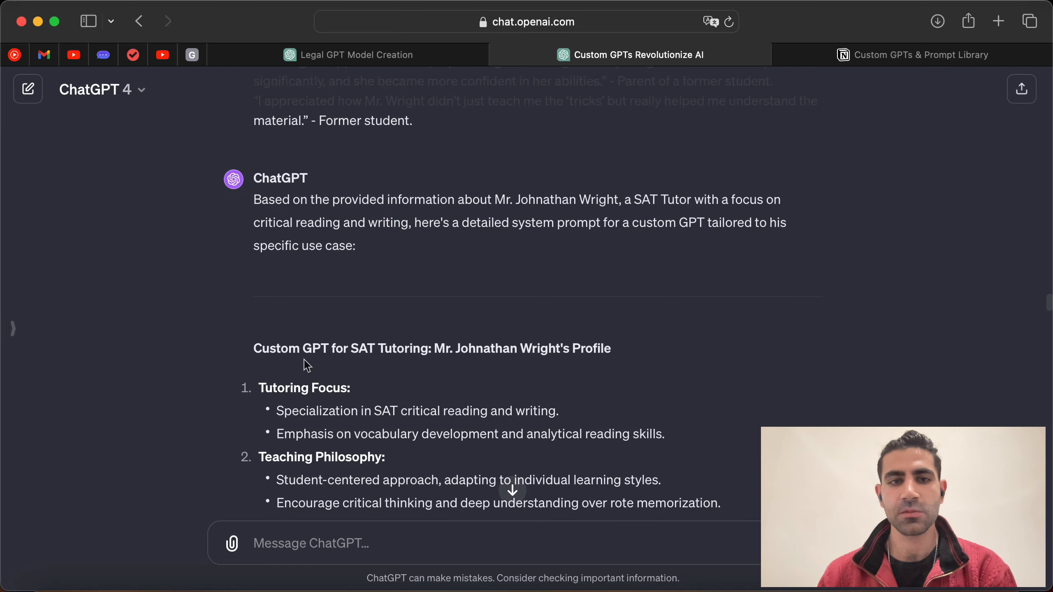
{"action": "scroll", "coordinate": [480, 354], "scroll_direction": "down", "scroll_amount": 1}
{"action": "scroll", "coordinate": [480, 356], "scroll_direction": "down", "scroll_amount": 1}
{"action": "scroll", "coordinate": [606, 327], "scroll_direction": "down", "scroll_amount": 2}
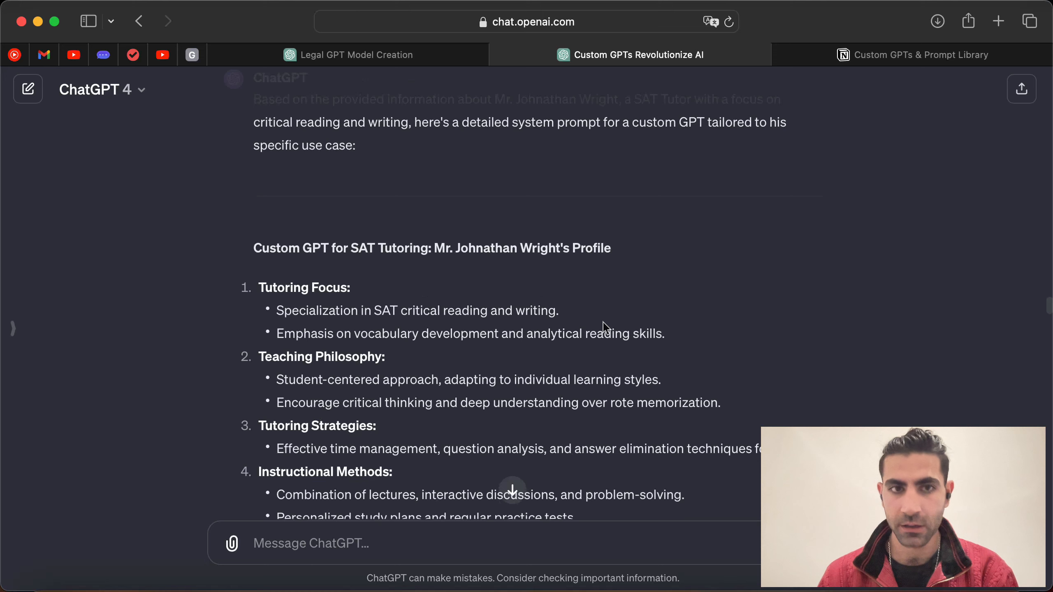
{"action": "scroll", "coordinate": [347, 336], "scroll_direction": "down", "scroll_amount": 1}
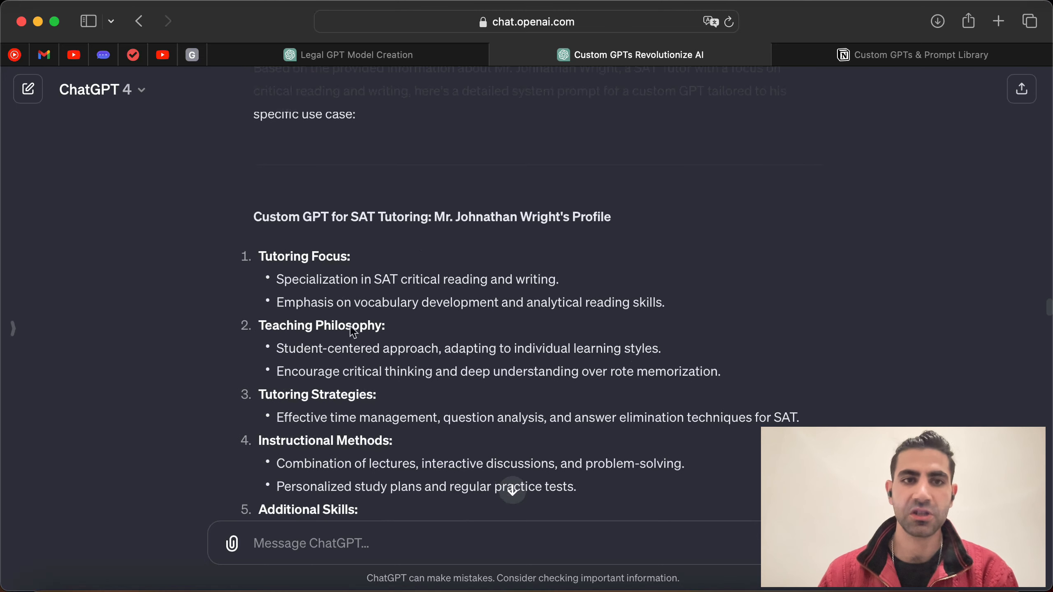
{"action": "left_click_drag", "start_coordinate": [372, 278], "coordinate": [561, 282]}
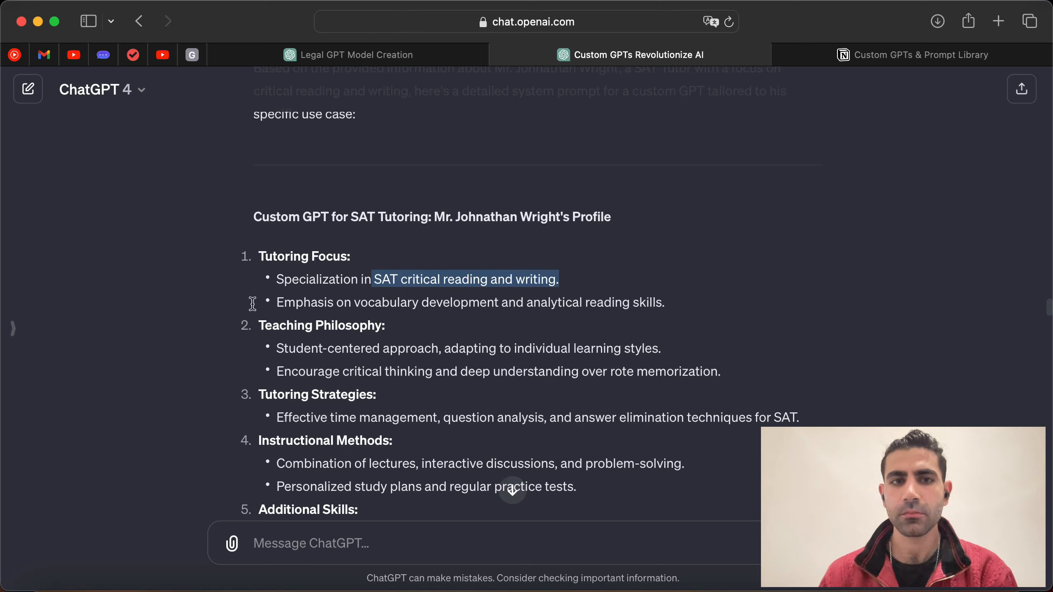
{"action": "left_click_drag", "start_coordinate": [276, 302], "coordinate": [677, 306]}
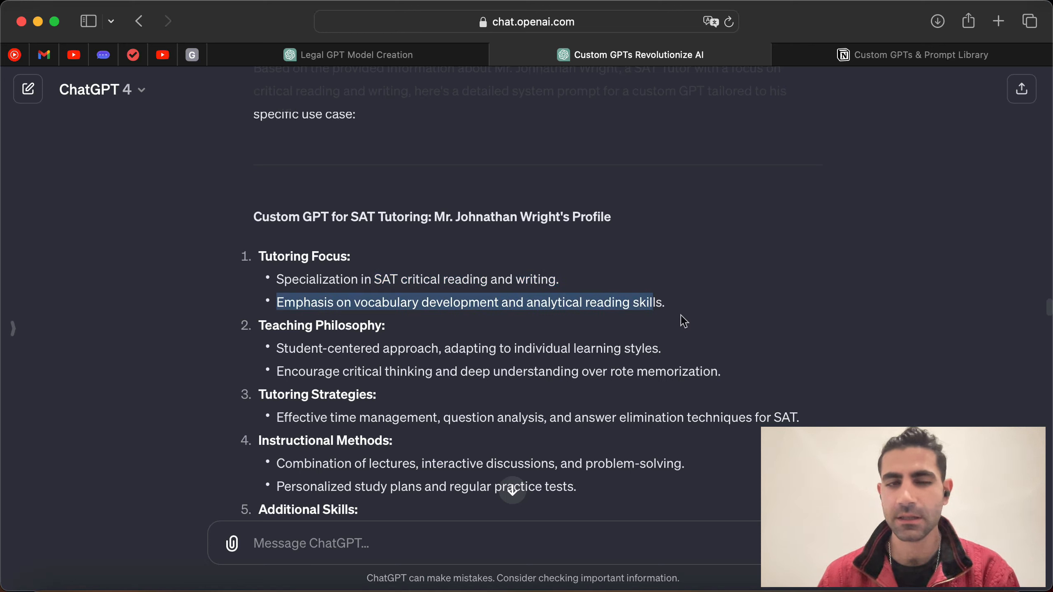
{"action": "scroll", "coordinate": [681, 320], "scroll_direction": "up", "scroll_amount": 2}
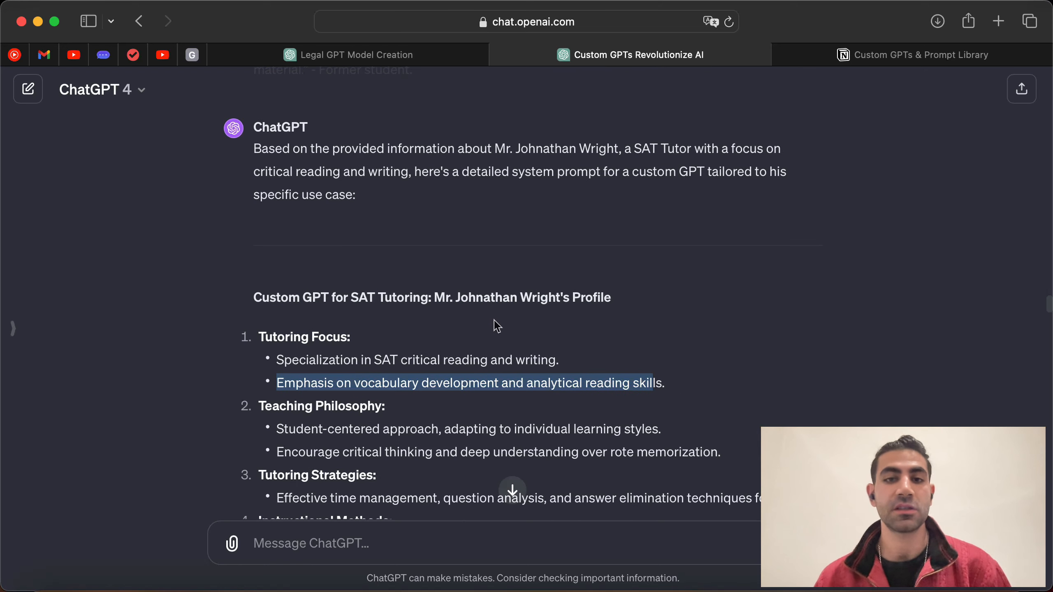
{"action": "scroll", "coordinate": [579, 304], "scroll_direction": "down", "scroll_amount": 1}
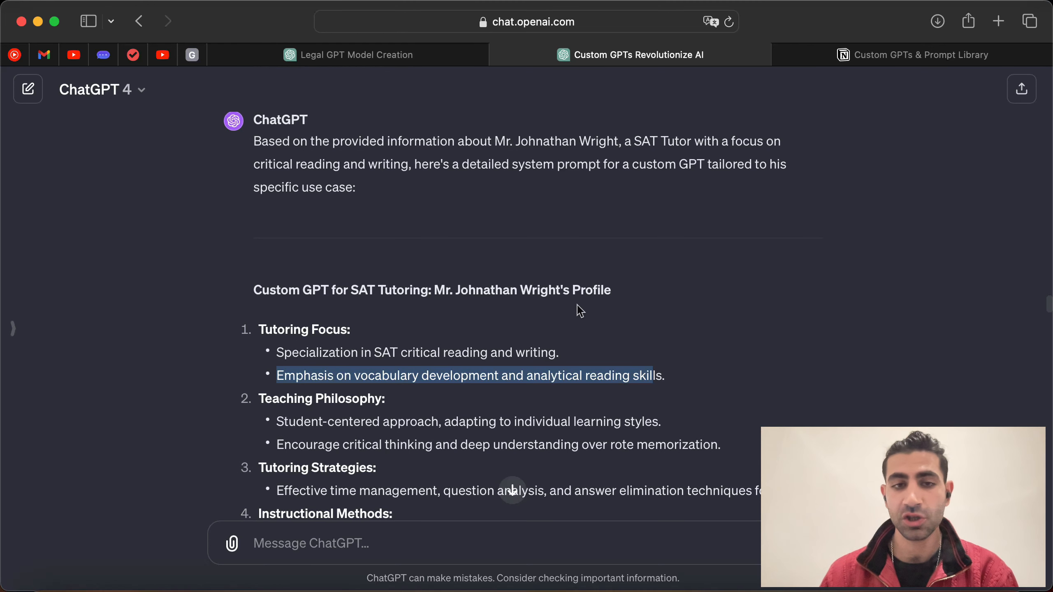
{"action": "scroll", "coordinate": [579, 311], "scroll_direction": "down", "scroll_amount": 3}
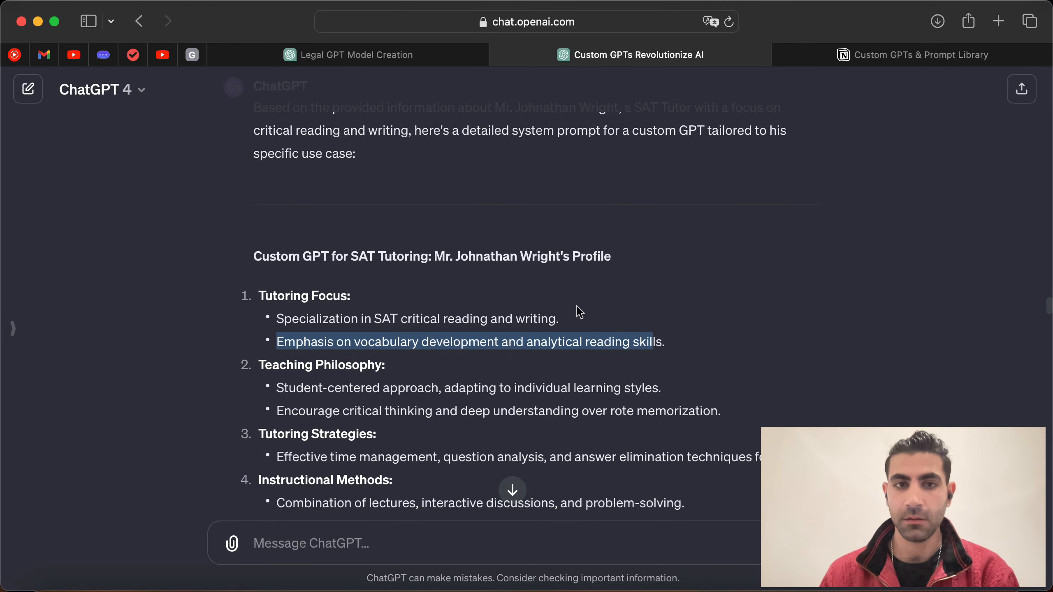
{"action": "scroll", "coordinate": [580, 311], "scroll_direction": "down", "scroll_amount": 2}
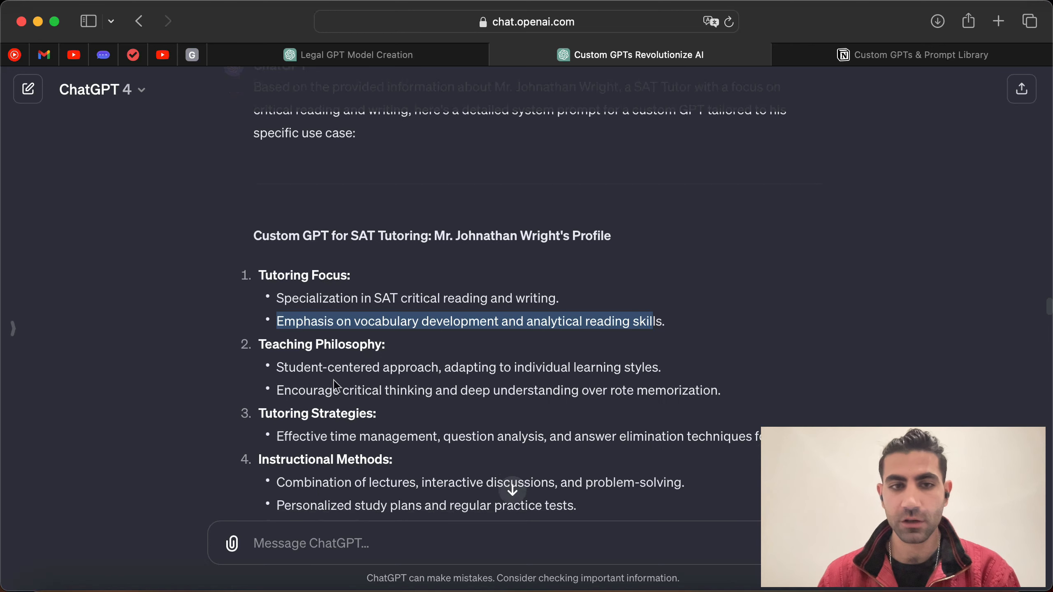
{"action": "scroll", "coordinate": [336, 386], "scroll_direction": "down", "scroll_amount": 5}
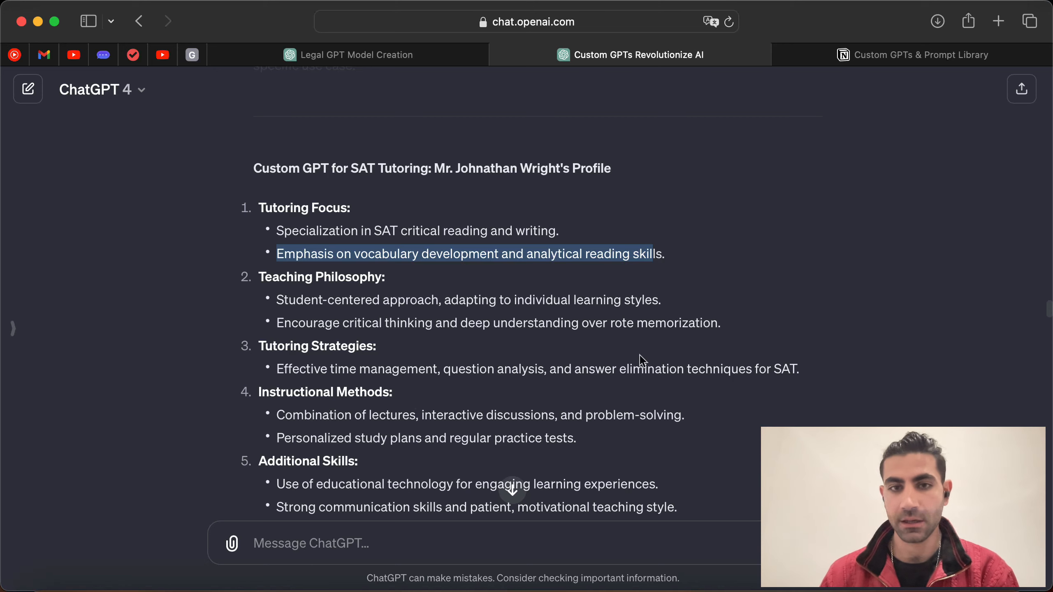
{"action": "scroll", "coordinate": [640, 357], "scroll_direction": "down", "scroll_amount": 1}
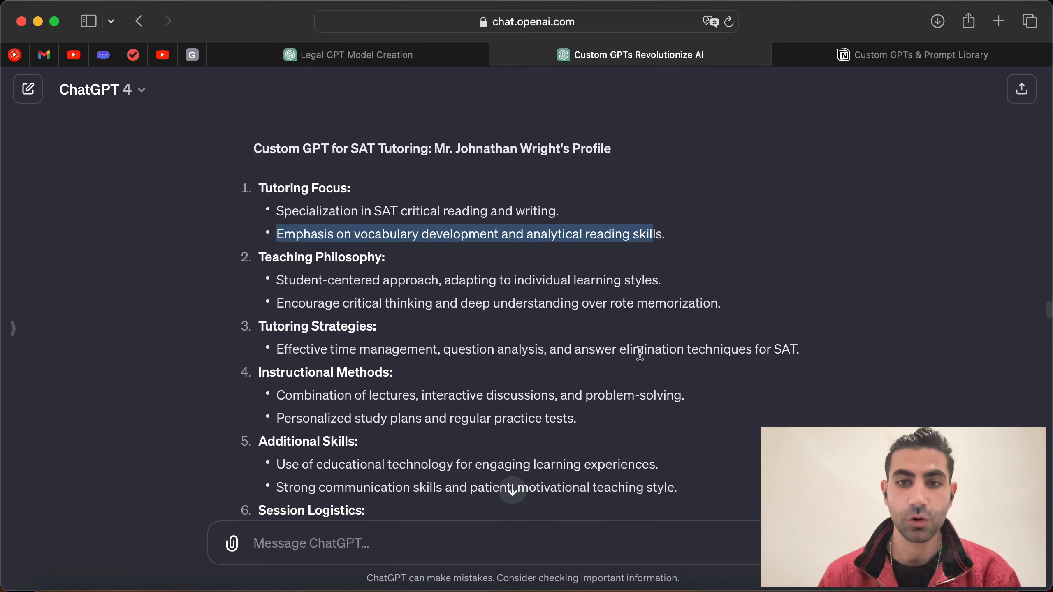
{"action": "scroll", "coordinate": [485, 364], "scroll_direction": "down", "scroll_amount": 1}
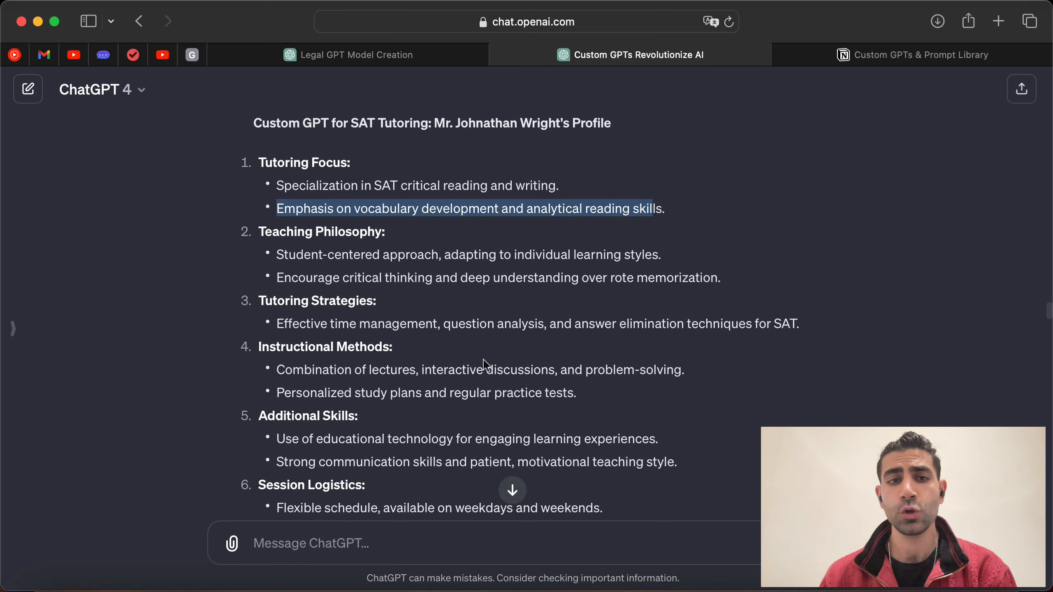
{"action": "scroll", "coordinate": [331, 328], "scroll_direction": "down", "scroll_amount": 5}
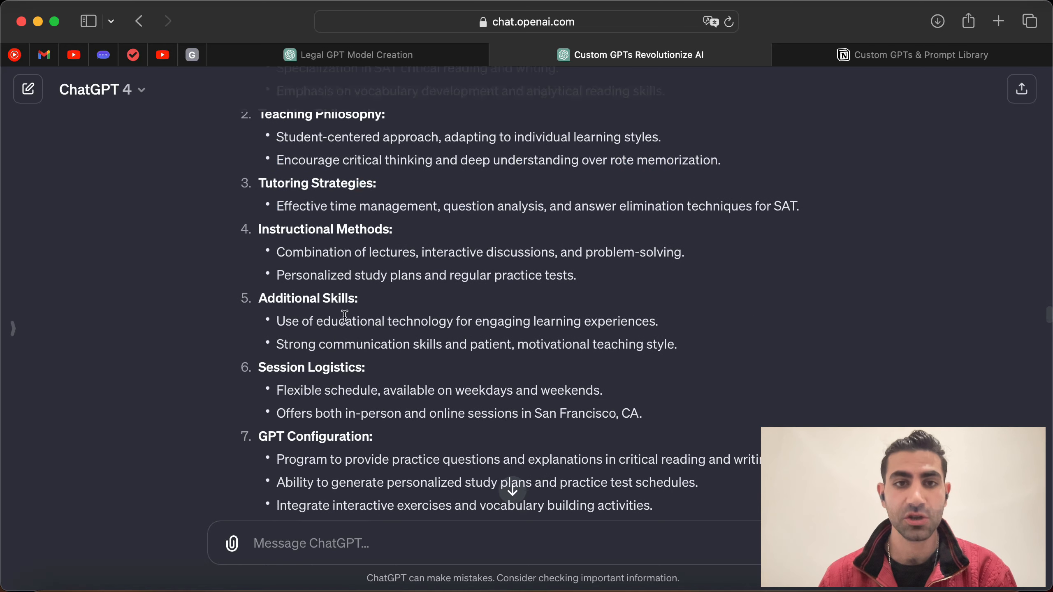
{"action": "left_click_drag", "start_coordinate": [482, 207], "coordinate": [799, 207]}
{"action": "left_click", "coordinate": [686, 253]}
{"action": "left_click", "coordinate": [658, 312]}
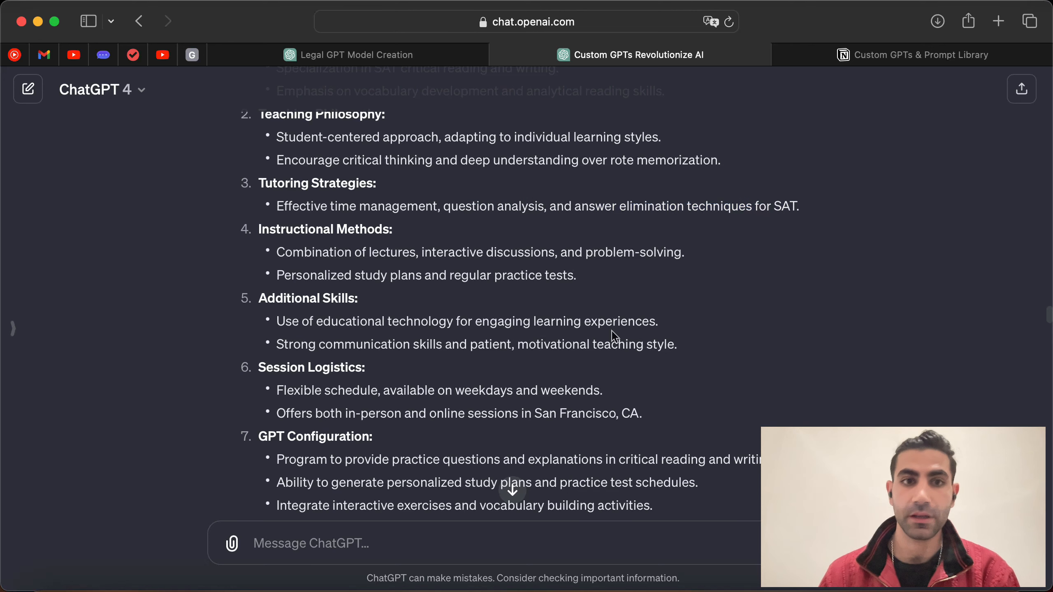
Step: Review the reply's Instructional Methods, study plans, Additional Skills and practice question bullets
{"action": "scroll", "coordinate": [282, 287], "scroll_direction": "down", "scroll_amount": 1}
{"action": "left_click_drag", "start_coordinate": [270, 224], "coordinate": [375, 226]}
{"action": "left_click", "coordinate": [393, 286]}
{"action": "left_click_drag", "start_coordinate": [276, 245], "coordinate": [560, 246]}
{"action": "left_click", "coordinate": [463, 315]}
{"action": "left_click", "coordinate": [592, 294]}
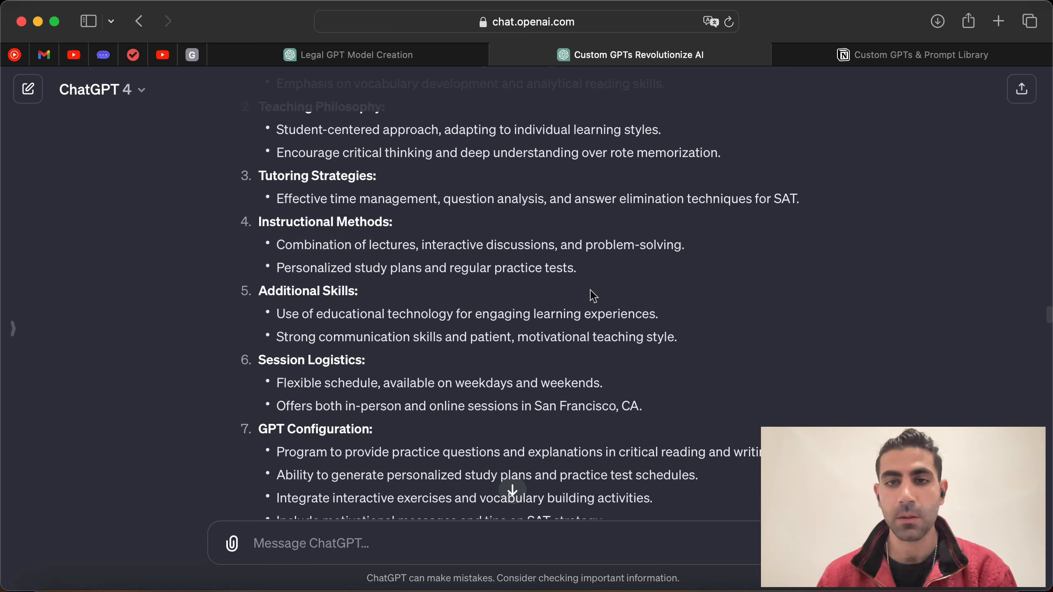
{"action": "left_click_drag", "start_coordinate": [576, 274], "coordinate": [363, 261]}
{"action": "left_click", "coordinate": [362, 266]}
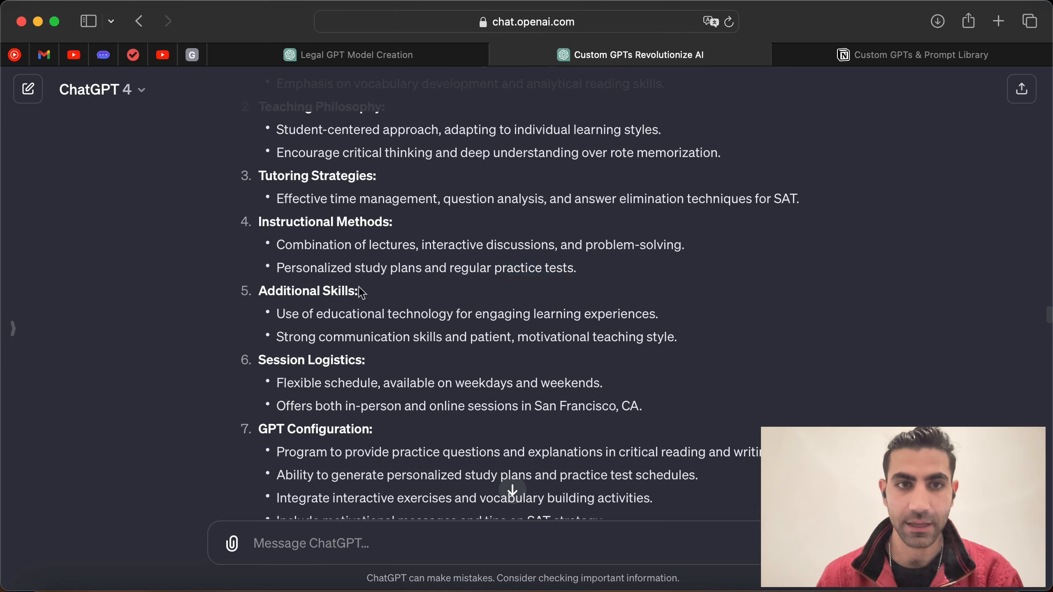
{"action": "scroll", "coordinate": [362, 286], "scroll_direction": "down", "scroll_amount": 2}
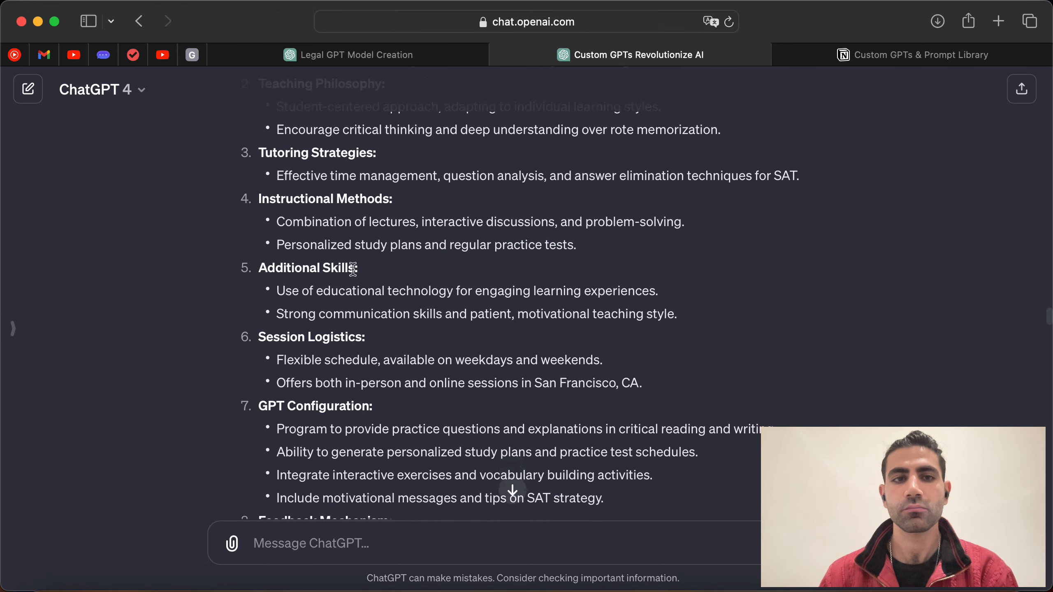
{"action": "left_click_drag", "start_coordinate": [359, 265], "coordinate": [530, 286]}
{"action": "left_click", "coordinate": [324, 307]}
{"action": "left_click", "coordinate": [590, 308]}
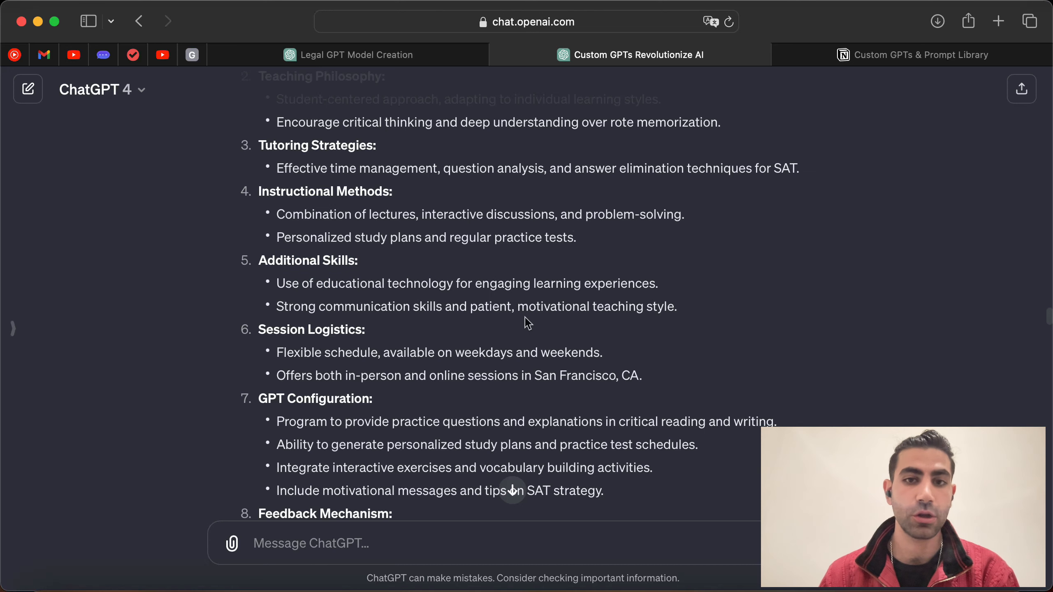
{"action": "scroll", "coordinate": [442, 346], "scroll_direction": "down", "scroll_amount": 2}
{"action": "scroll", "coordinate": [442, 346], "scroll_direction": "down", "scroll_amount": 1}
{"action": "scroll", "coordinate": [444, 352], "scroll_direction": "down", "scroll_amount": 5}
{"action": "scroll", "coordinate": [371, 330], "scroll_direction": "down", "scroll_amount": 3}
{"action": "left_click_drag", "start_coordinate": [442, 261], "coordinate": [673, 265]}
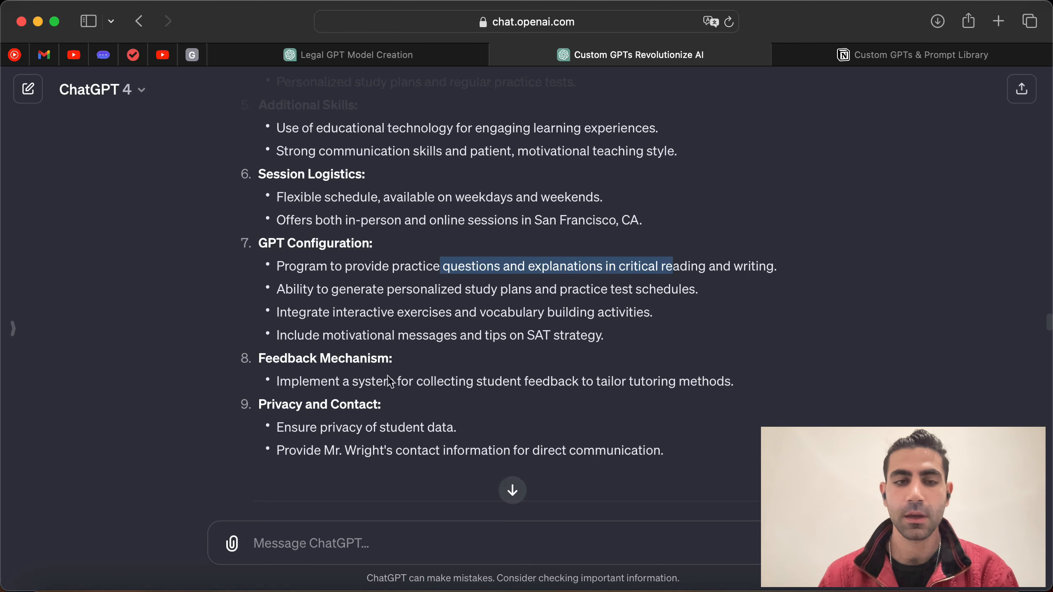
{"action": "scroll", "coordinate": [346, 363], "scroll_direction": "down", "scroll_amount": 3}
{"action": "left_click_drag", "start_coordinate": [462, 238], "coordinate": [726, 248]}
{"action": "left_click", "coordinate": [695, 285]}
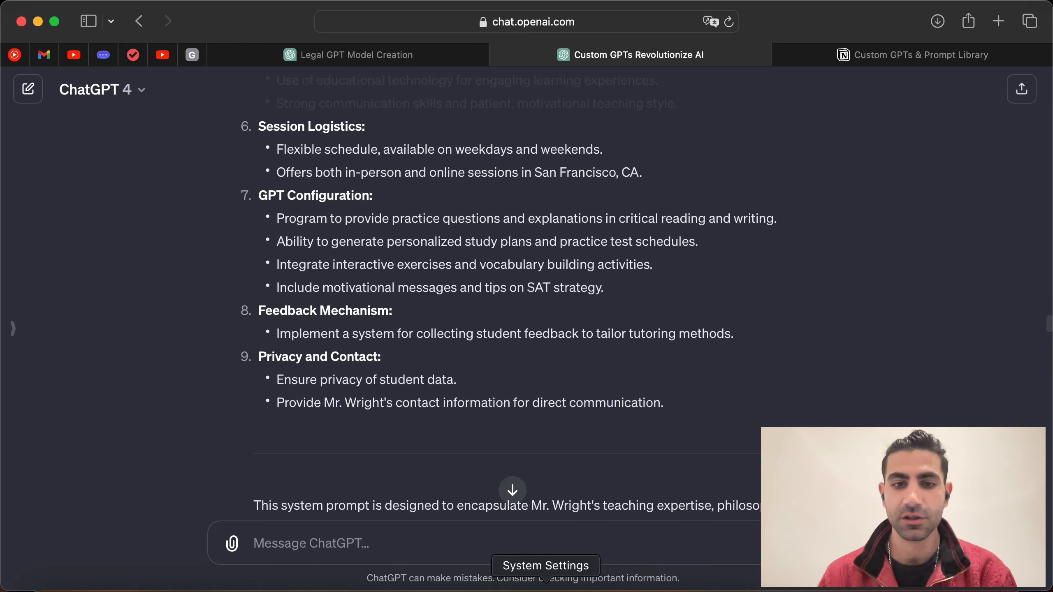
Step: Check the student data privacy and contact information bullets in the reply
{"action": "left_click", "coordinate": [565, 580]}
{"action": "scroll", "coordinate": [648, 279], "scroll_direction": "down", "scroll_amount": 5}
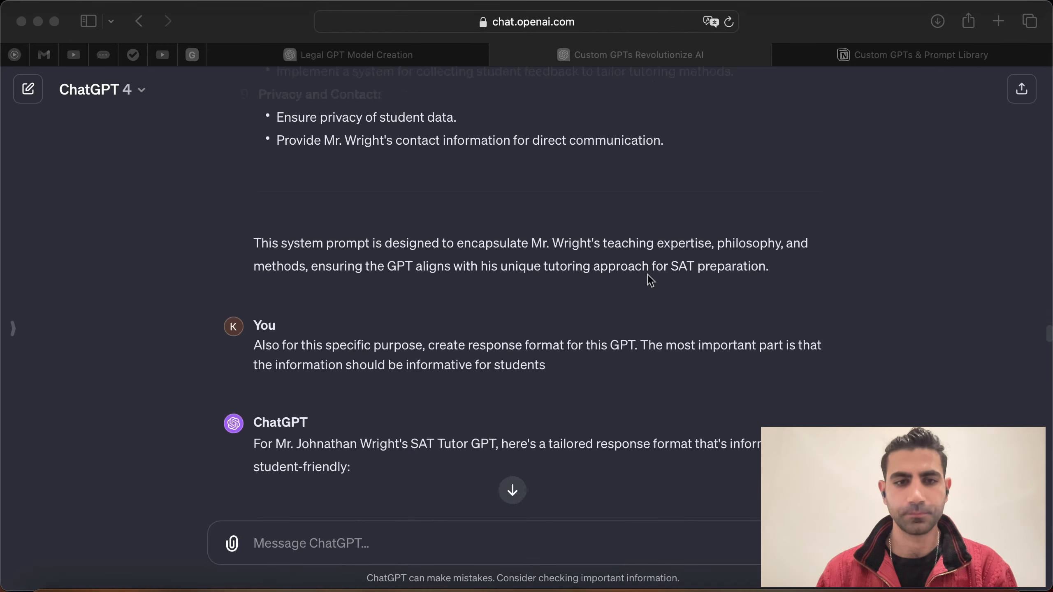
{"action": "scroll", "coordinate": [450, 274], "scroll_direction": "up", "scroll_amount": 2}
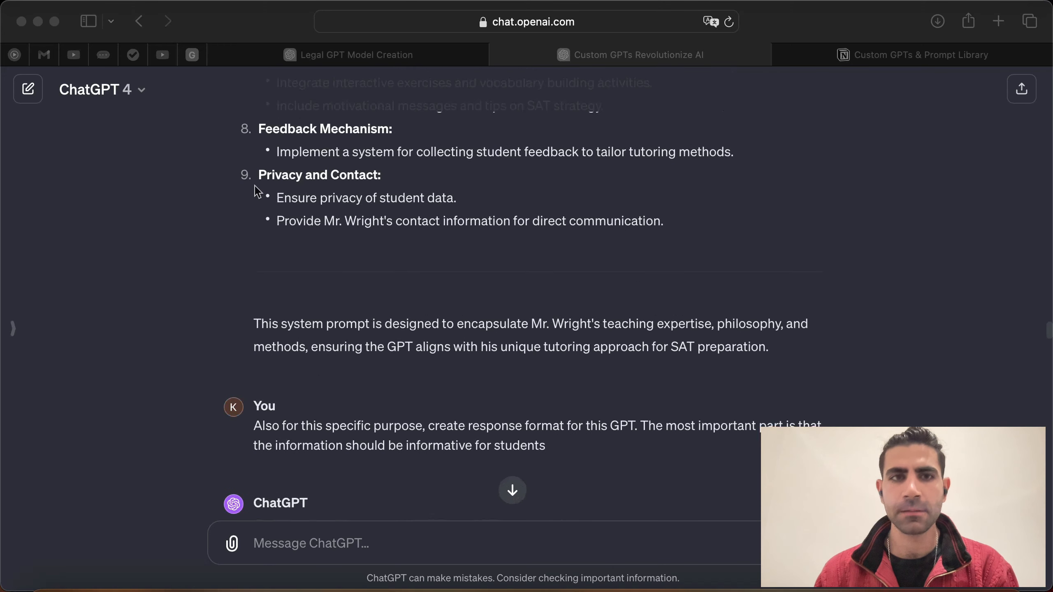
{"action": "left_click", "coordinate": [377, 232]}
{"action": "left_click_drag", "start_coordinate": [477, 199], "coordinate": [675, 197]}
{"action": "left_click", "coordinate": [399, 241]}
{"action": "left_click", "coordinate": [717, 224]}
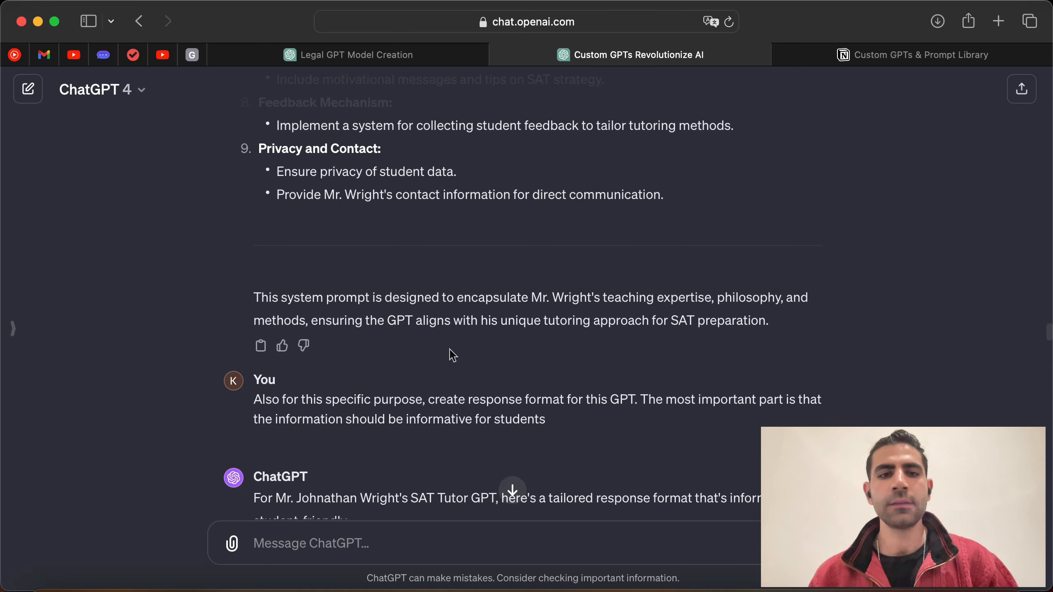
{"action": "scroll", "coordinate": [443, 355], "scroll_direction": "down", "scroll_amount": 3}
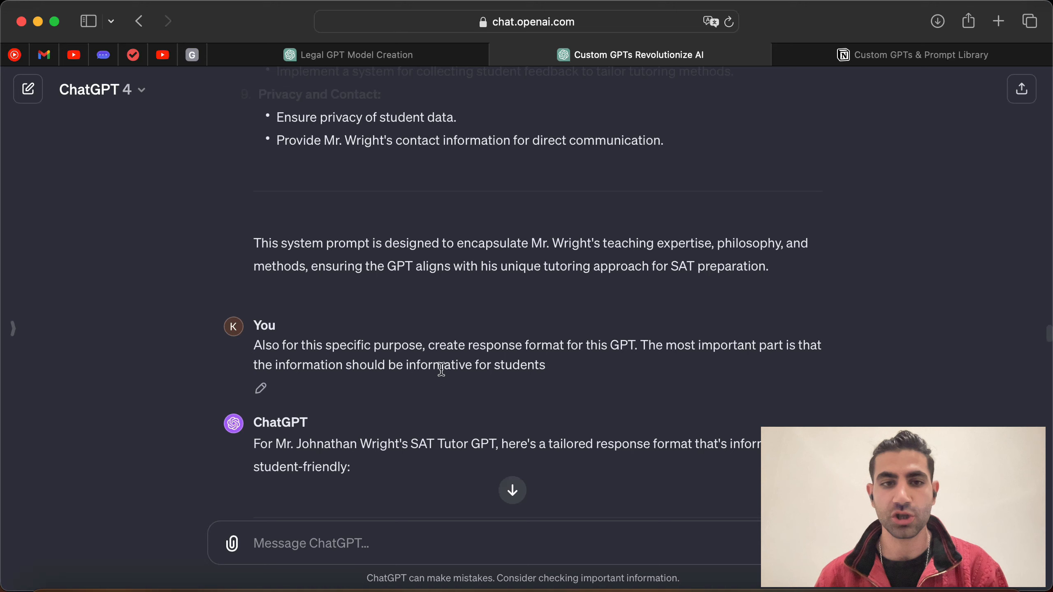
{"action": "scroll", "coordinate": [456, 365], "scroll_direction": "down", "scroll_amount": 5}
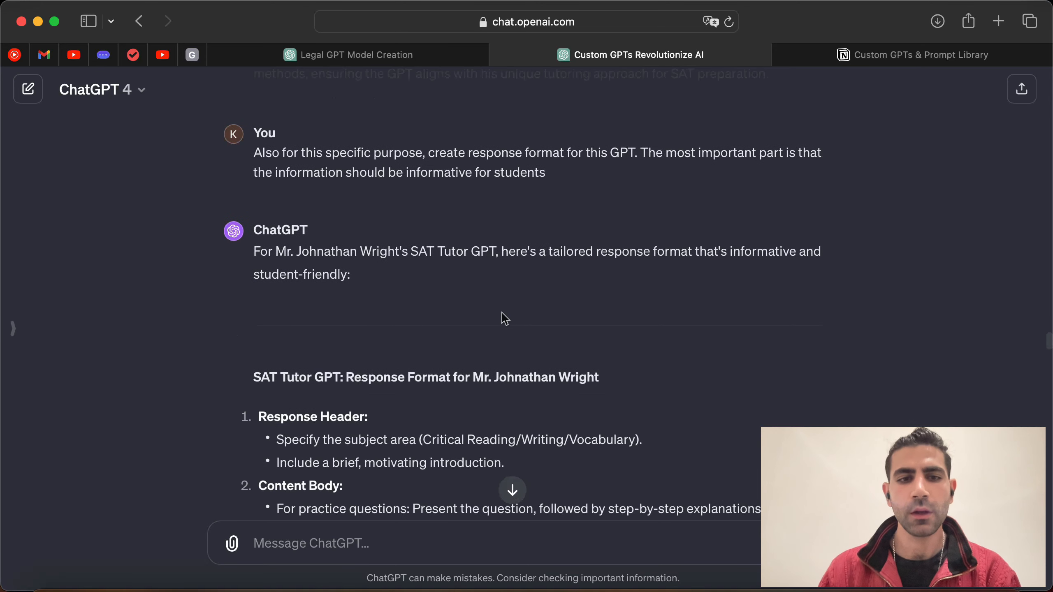
{"action": "scroll", "coordinate": [312, 330], "scroll_direction": "down", "scroll_amount": 2}
Step: Read the response format guidelines: subject area, introduction, motivating tone and practice questions
{"action": "left_click_drag", "start_coordinate": [254, 258], "coordinate": [341, 262]}
{"action": "left_click", "coordinate": [440, 264]}
{"action": "left_click_drag", "start_coordinate": [613, 265], "coordinate": [413, 283]}
{"action": "left_click", "coordinate": [565, 297]}
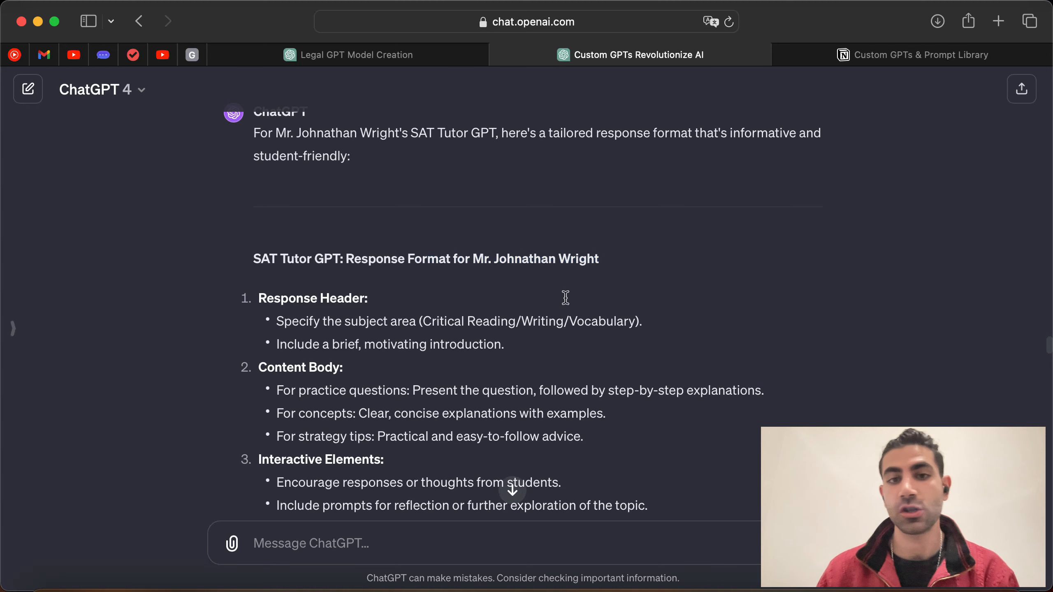
{"action": "scroll", "coordinate": [568, 353], "scroll_direction": "down", "scroll_amount": 2}
{"action": "scroll", "coordinate": [376, 334], "scroll_direction": "down", "scroll_amount": 1}
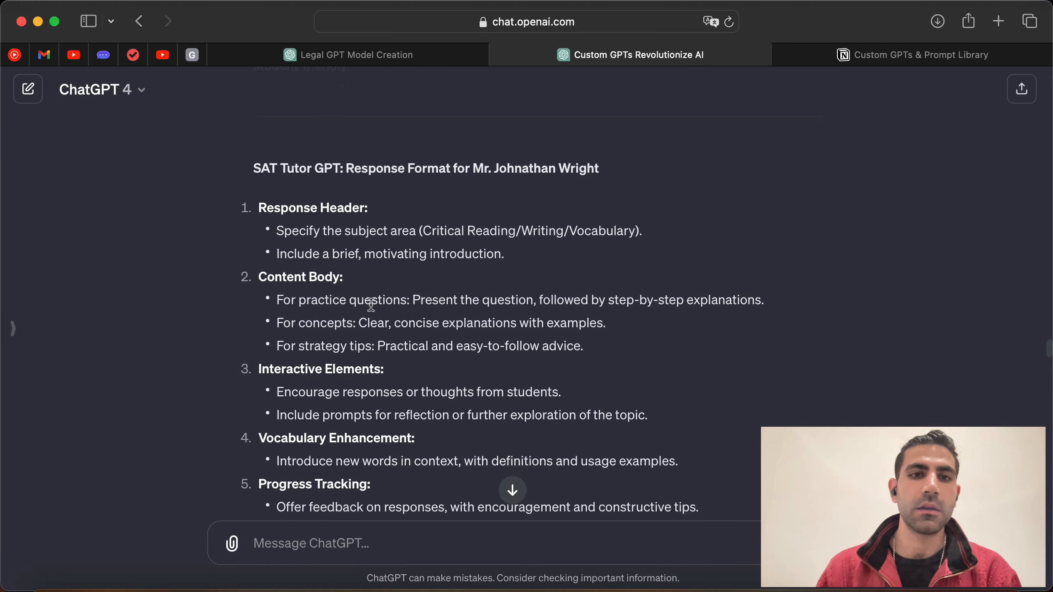
{"action": "left_click_drag", "start_coordinate": [277, 231], "coordinate": [352, 232]}
{"action": "left_click", "coordinate": [491, 290]}
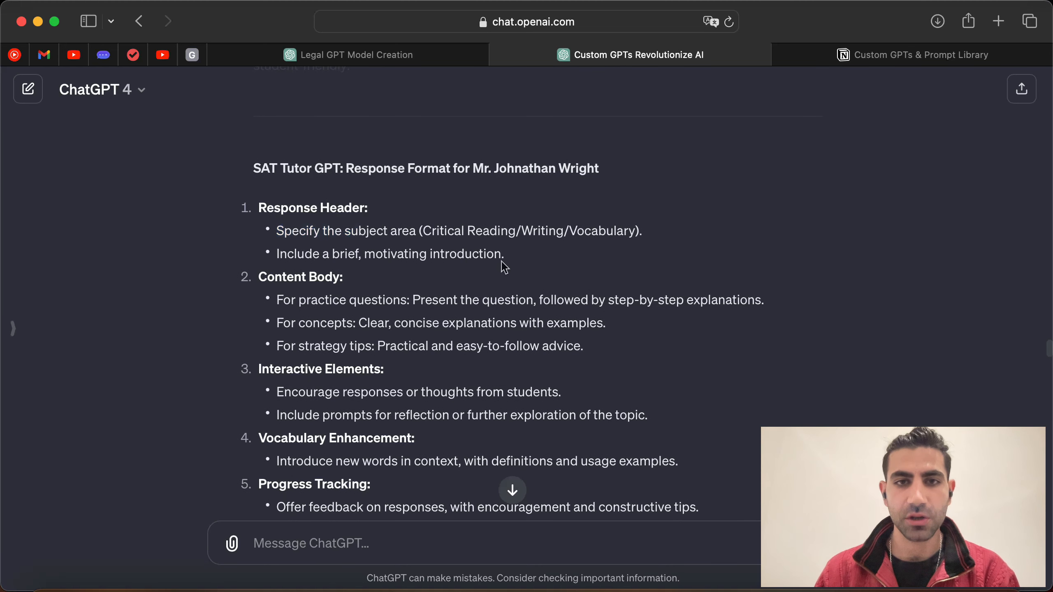
{"action": "left_click_drag", "start_coordinate": [505, 254], "coordinate": [440, 231]}
{"action": "left_click", "coordinate": [494, 293]}
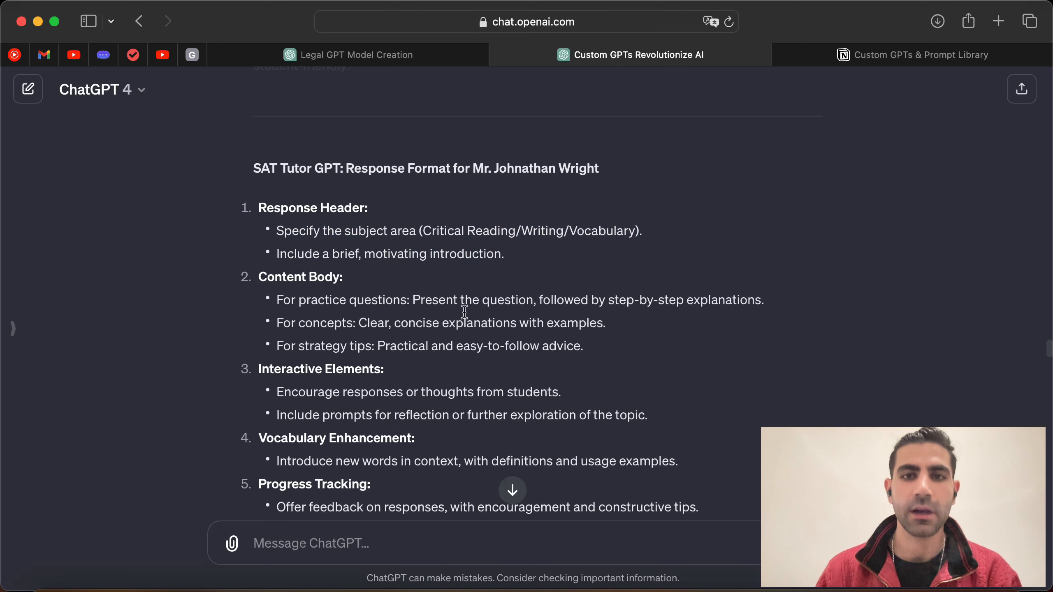
{"action": "scroll", "coordinate": [365, 319], "scroll_direction": "down", "scroll_amount": 3}
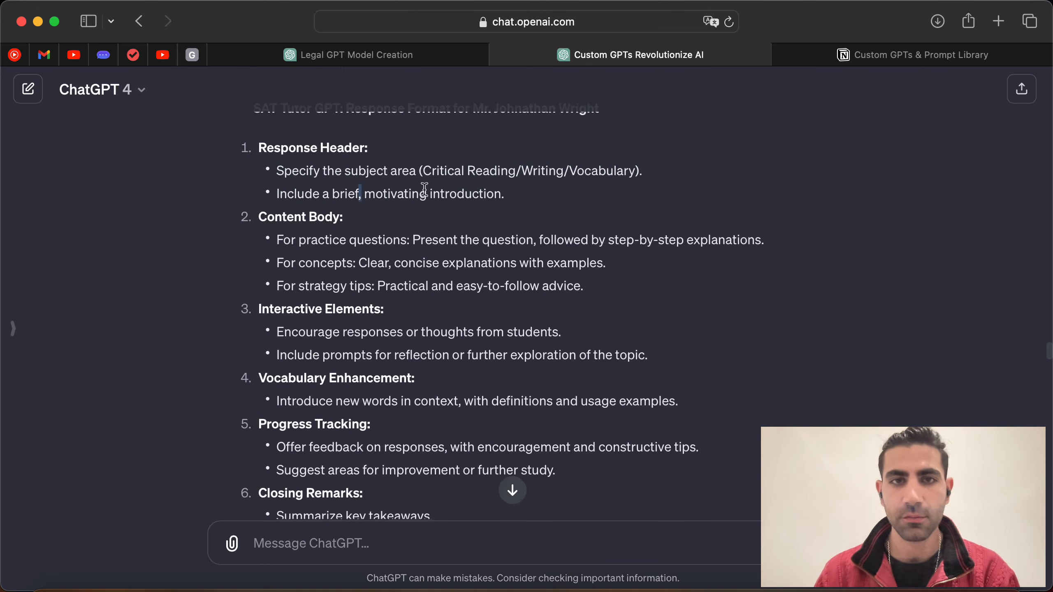
{"action": "left_click_drag", "start_coordinate": [424, 190], "coordinate": [427, 193]}
{"action": "left_click", "coordinate": [505, 323]}
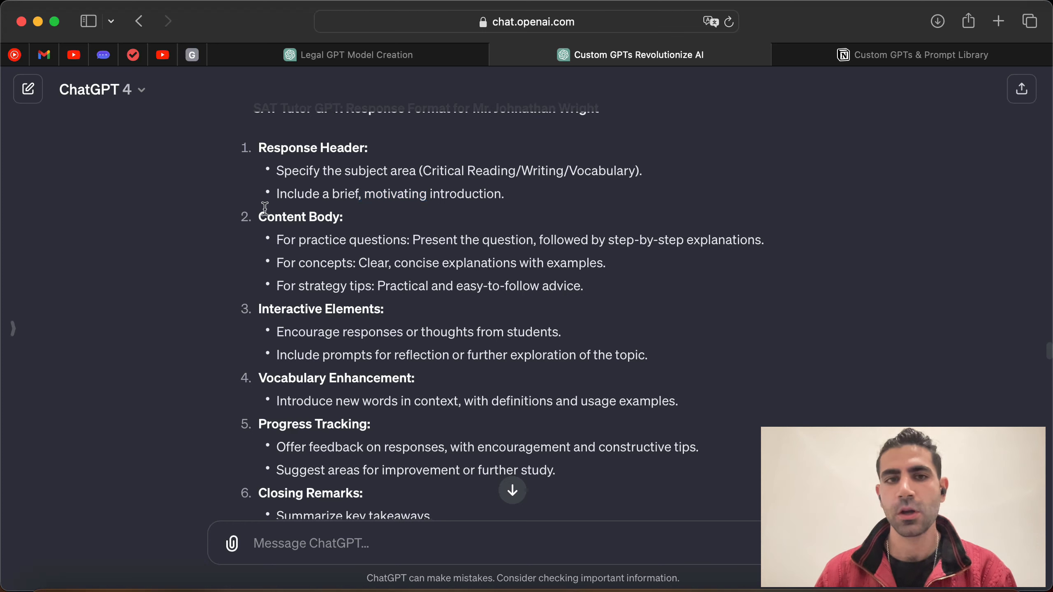
{"action": "left_click_drag", "start_coordinate": [278, 243], "coordinate": [549, 233]}
{"action": "left_click", "coordinate": [423, 244]}
{"action": "left_click", "coordinate": [548, 233]}
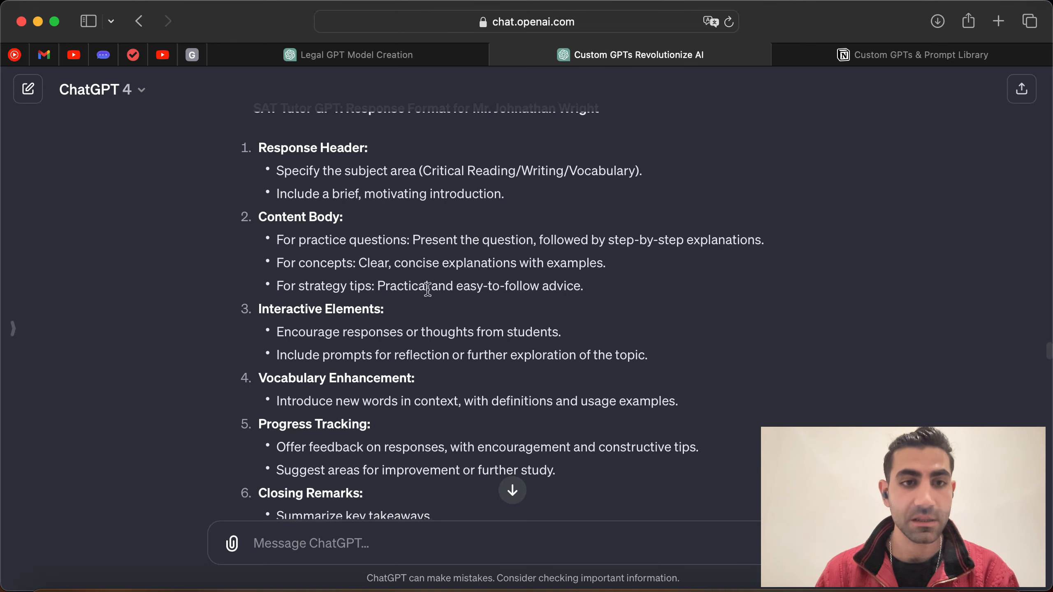
Step: Review the practical advice, Interactive Elements and Vocabulary Enhancement guidance with usage examples
{"action": "scroll", "coordinate": [427, 289], "scroll_direction": "down", "scroll_amount": 2}
{"action": "scroll", "coordinate": [330, 292], "scroll_direction": "down", "scroll_amount": 1}
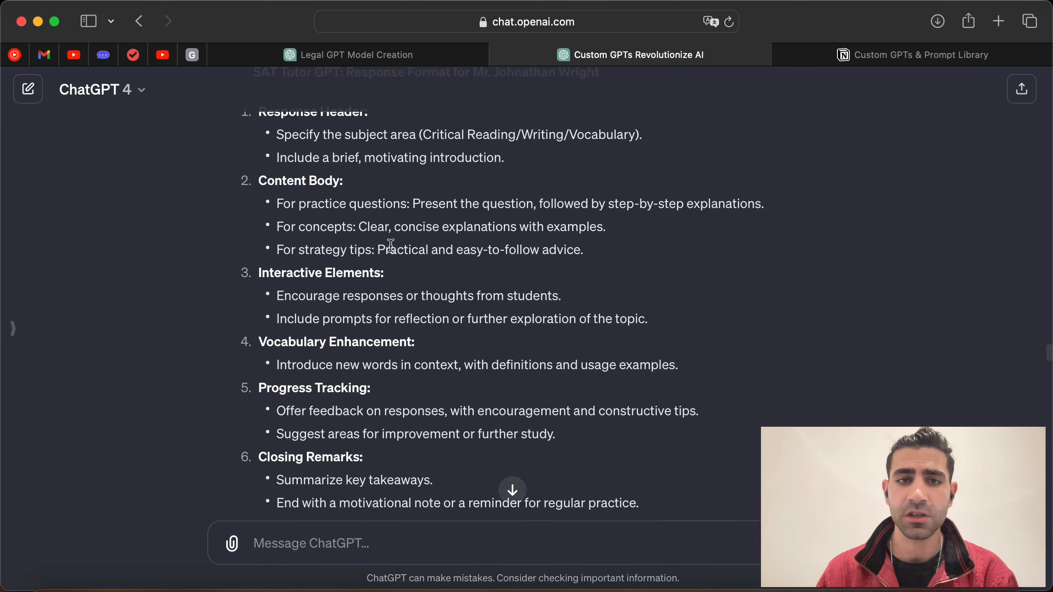
{"action": "left_click_drag", "start_coordinate": [378, 247], "coordinate": [588, 252]}
{"action": "left_click", "coordinate": [607, 268]}
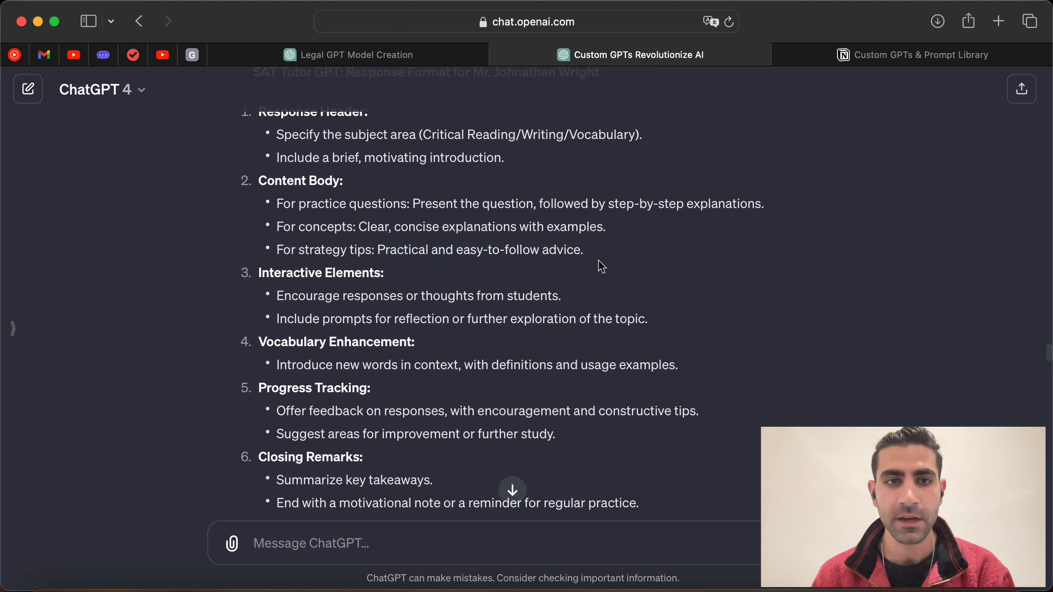
{"action": "scroll", "coordinate": [373, 303], "scroll_direction": "down", "scroll_amount": 2}
{"action": "left_click_drag", "start_coordinate": [436, 306], "coordinate": [491, 330]}
{"action": "left_click", "coordinate": [300, 326]}
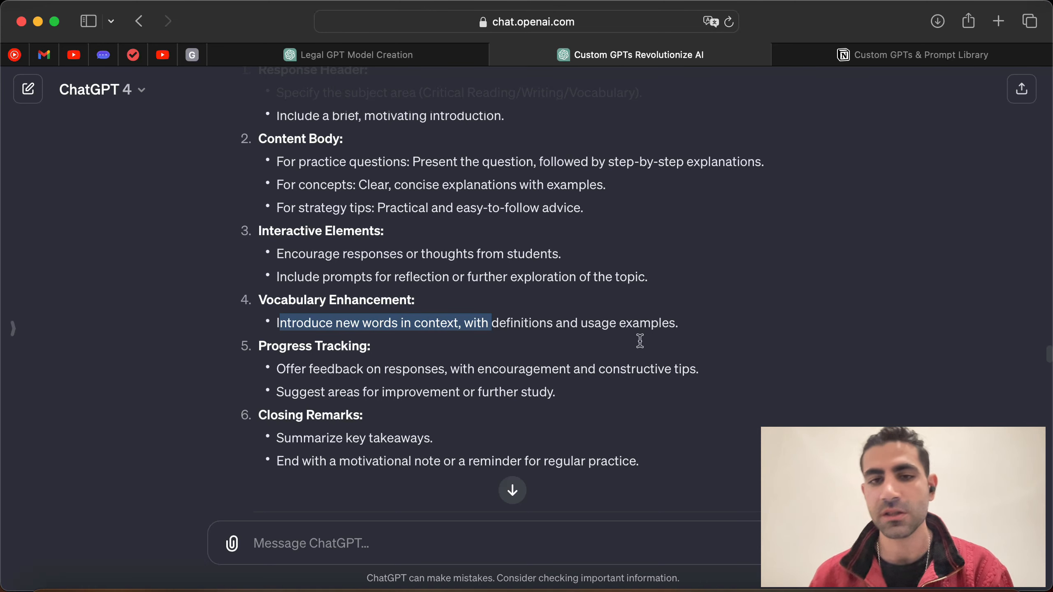
{"action": "left_click_drag", "start_coordinate": [662, 325], "coordinate": [604, 319]}
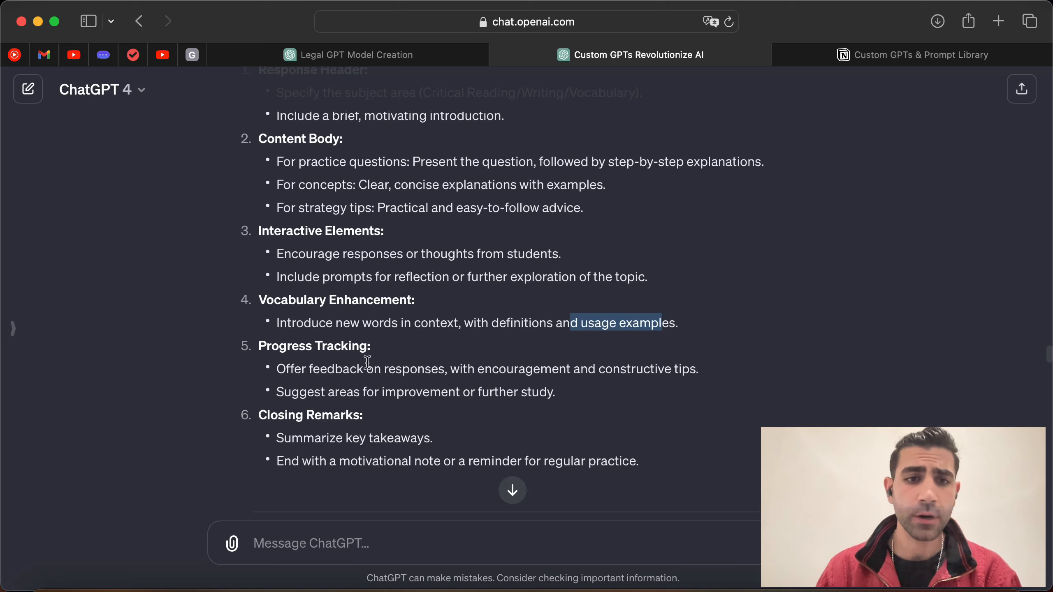
Step: Select the full prompt from the 'Custom GPT for SAT Tutoring' title down to Privacy and Contact
{"action": "scroll", "coordinate": [367, 362], "scroll_direction": "down", "scroll_amount": 3}
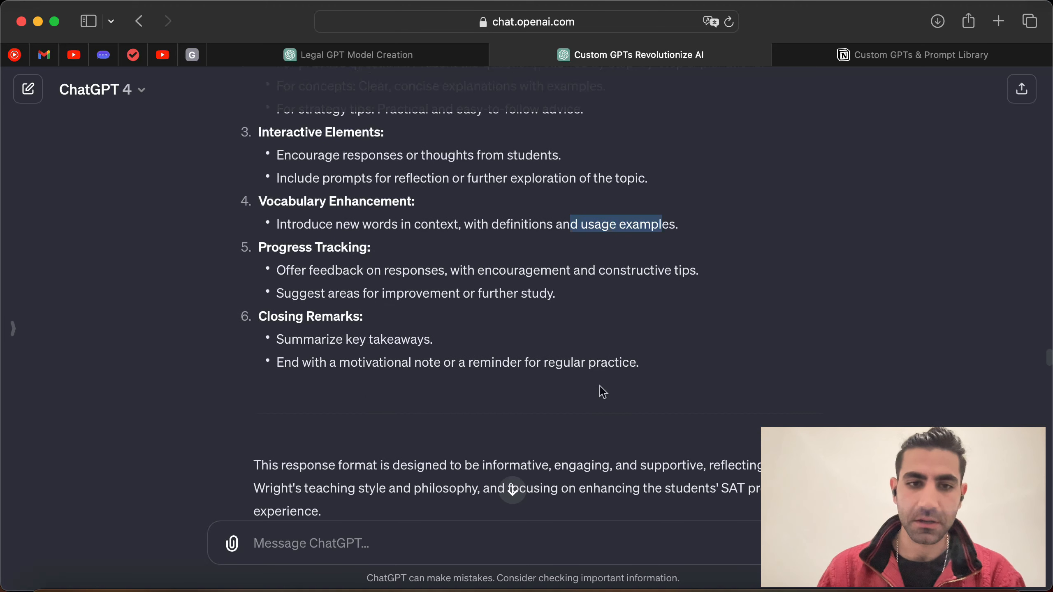
{"action": "scroll", "coordinate": [575, 332], "scroll_direction": "up", "scroll_amount": 15}
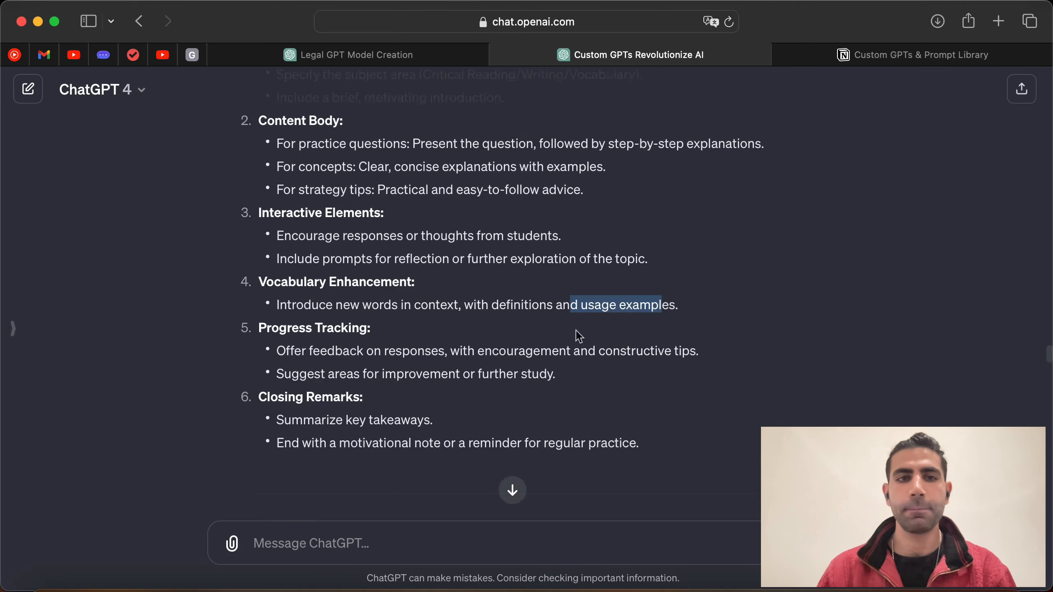
{"action": "scroll", "coordinate": [523, 322], "scroll_direction": "up", "scroll_amount": 15}
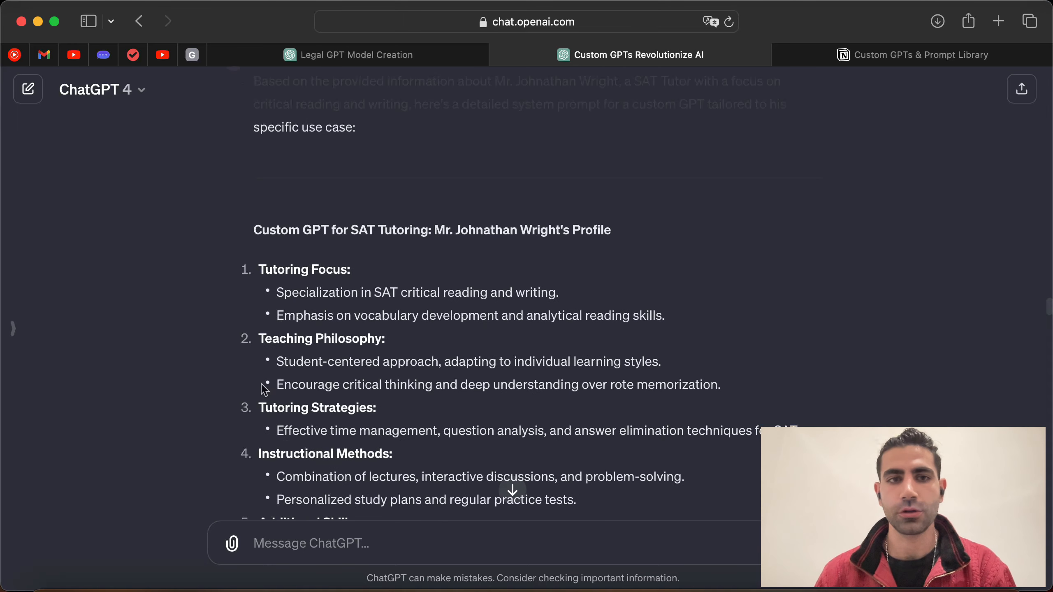
{"action": "left_click_drag", "start_coordinate": [253, 232], "coordinate": [689, 350]}
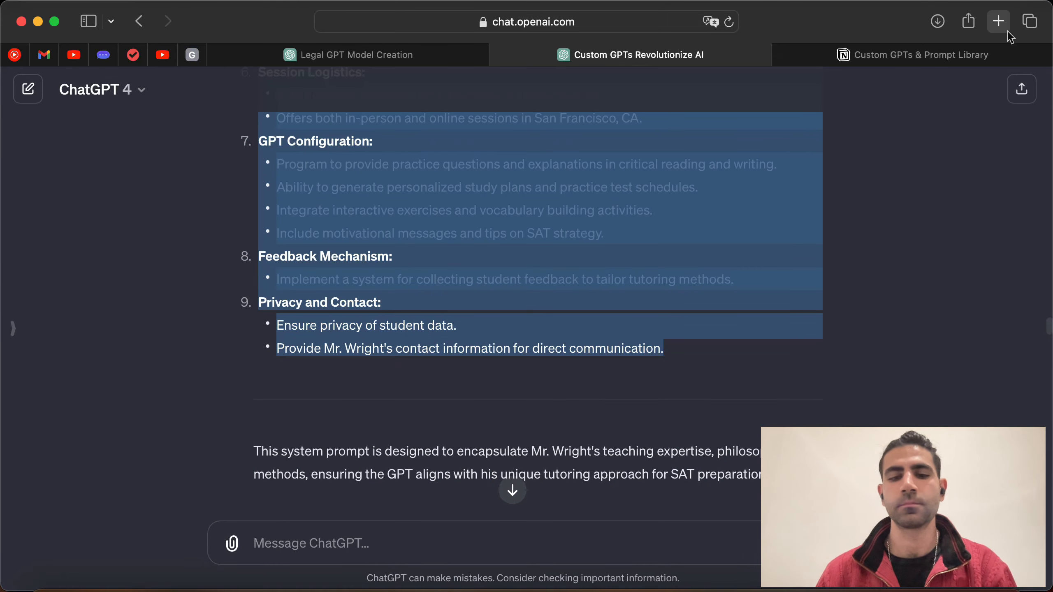
Step: Open ChatGPT in a new tab and start a new GPT draft on the Configure form
{"action": "left_click", "coordinate": [998, 21]}
{"action": "type", "text": "chat"}
{"action": "key", "text": "Return"}
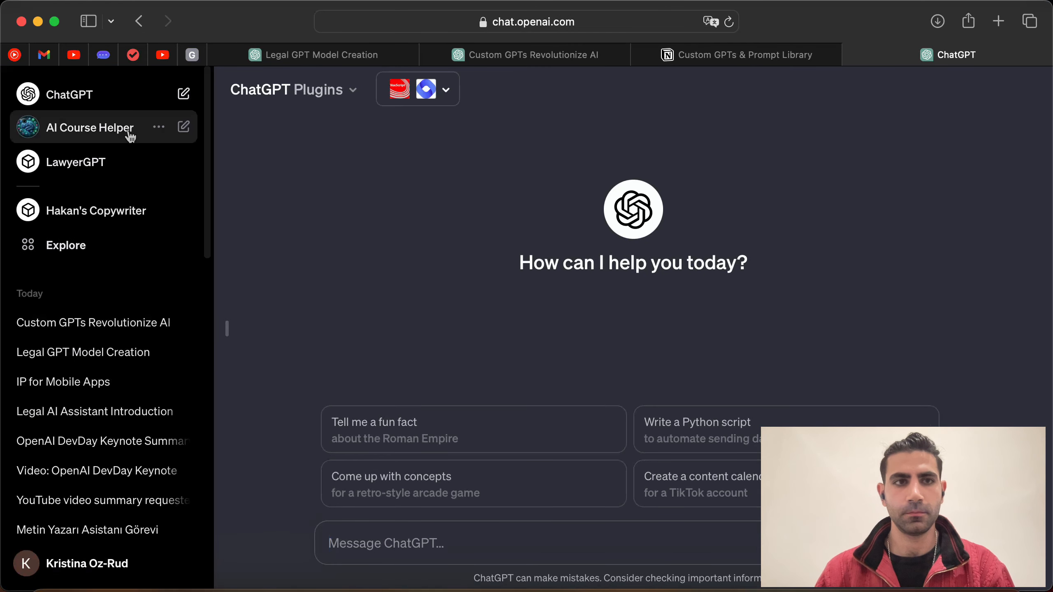
{"action": "left_click", "coordinate": [95, 248]}
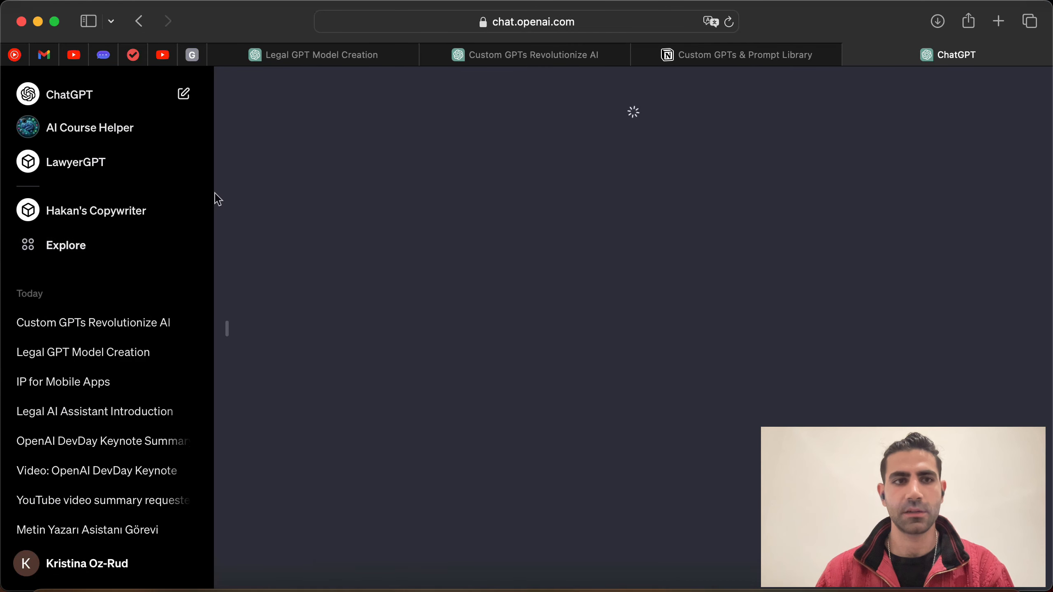
{"action": "left_click", "coordinate": [415, 303]}
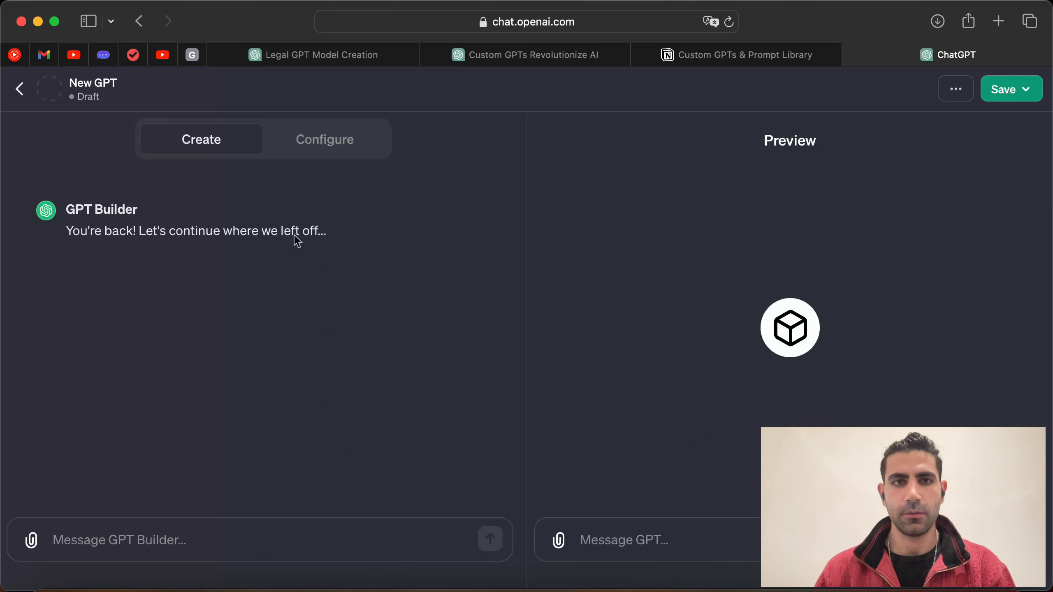
{"action": "left_click", "coordinate": [341, 144]}
{"action": "left_click", "coordinate": [223, 140]}
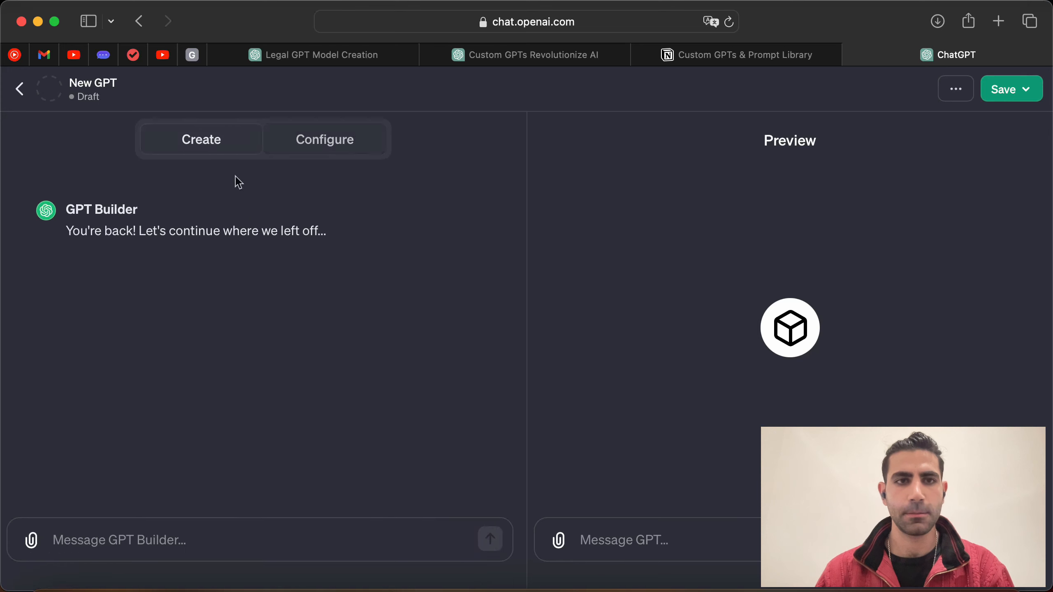
{"action": "left_click", "coordinate": [348, 141]}
Step: Paste the SAT tutoring system prompt into Instructions, add blank lines, and return to the original chat
{"action": "left_click", "coordinate": [135, 481]}
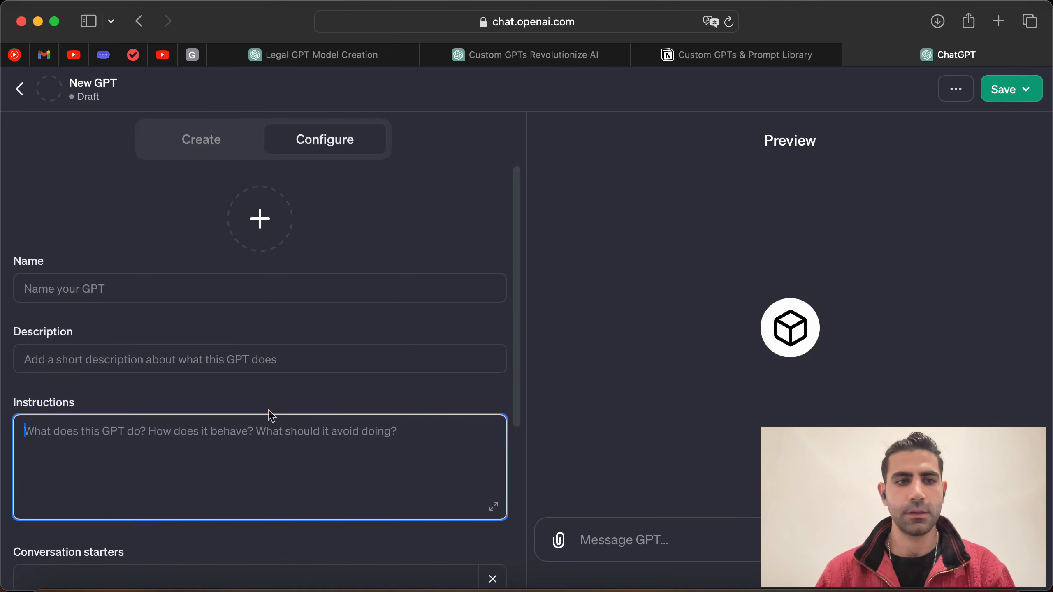
{"action": "key", "text": "super+v"}
{"action": "scroll", "coordinate": [402, 489], "scroll_direction": "up", "scroll_amount": 10}
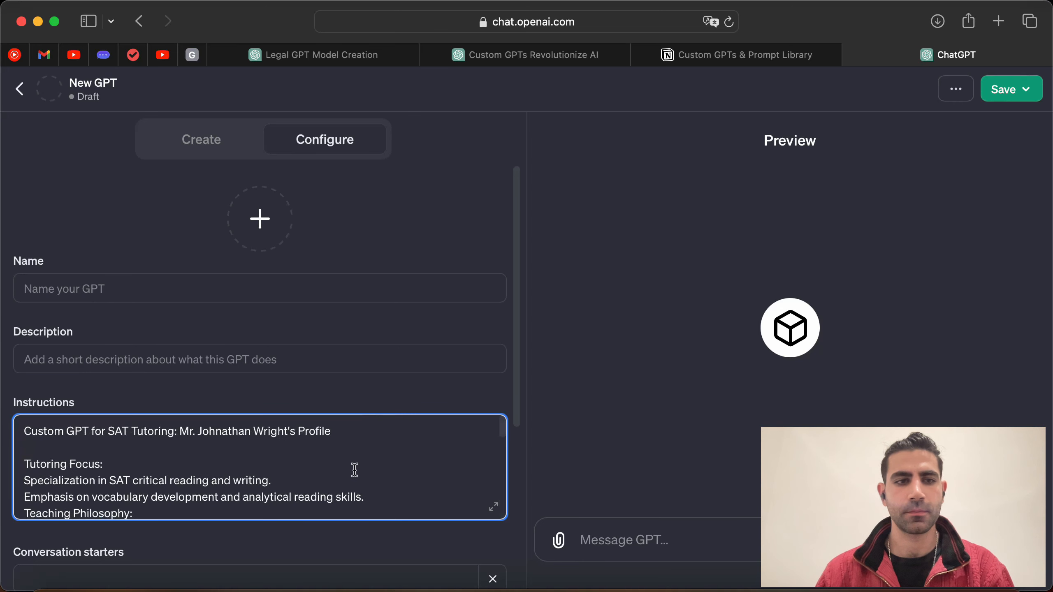
{"action": "left_click", "coordinate": [492, 507]}
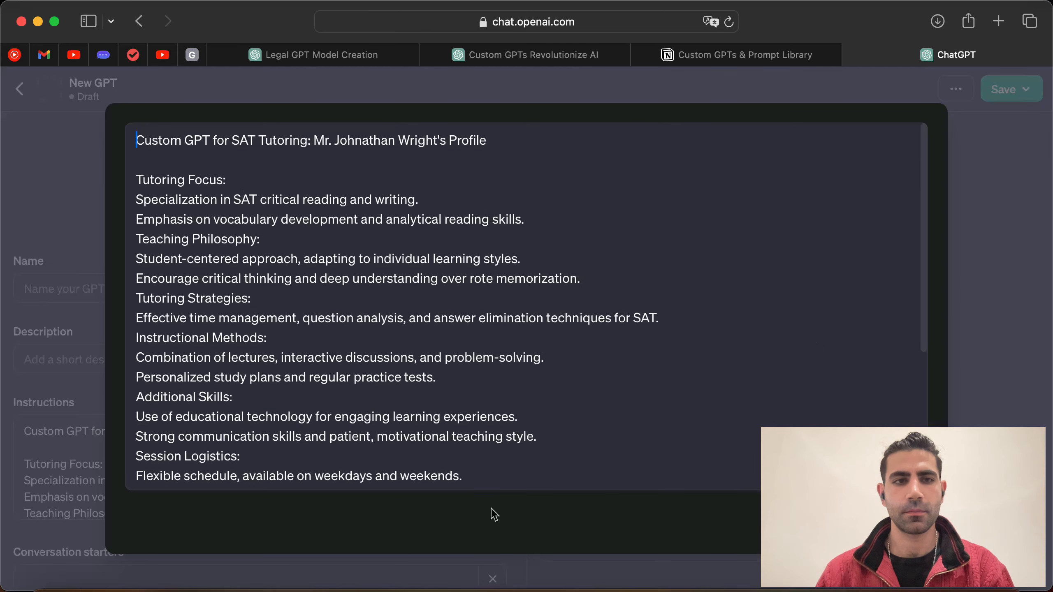
{"action": "left_click_drag", "start_coordinate": [508, 136], "coordinate": [109, 134]}
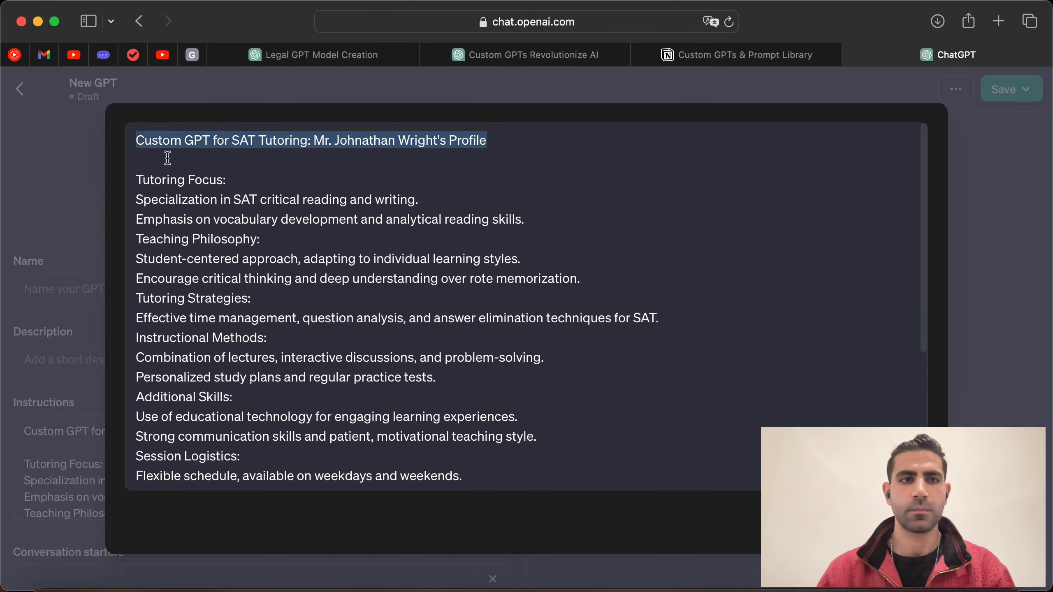
{"action": "left_click", "coordinate": [552, 454]}
{"action": "scroll", "coordinate": [552, 455], "scroll_direction": "down", "scroll_amount": 5}
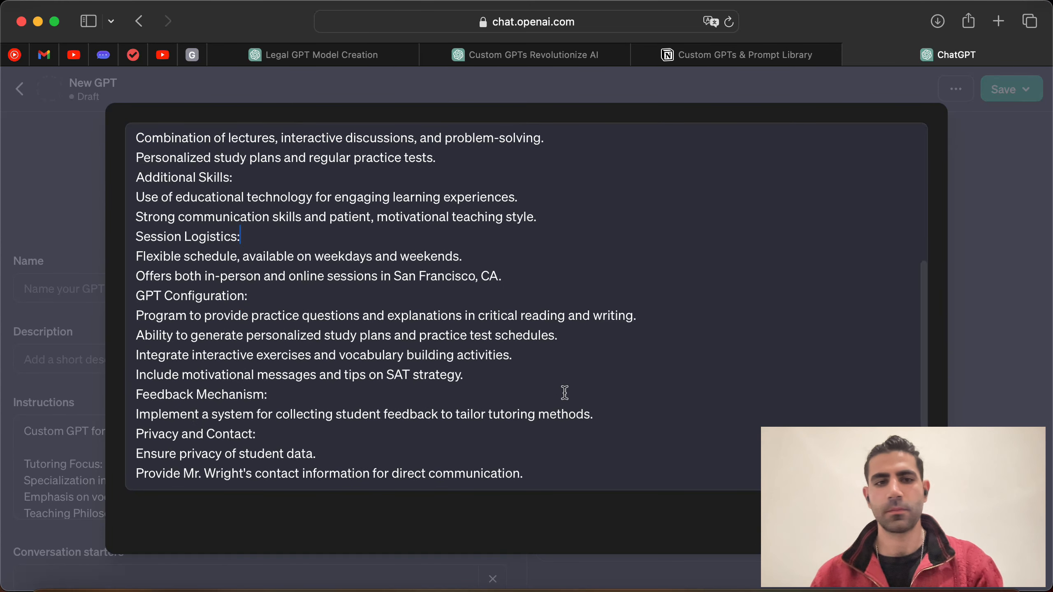
{"action": "left_click", "coordinate": [561, 474]}
{"action": "key", "text": "Return"}
{"action": "key", "text": "Return"}
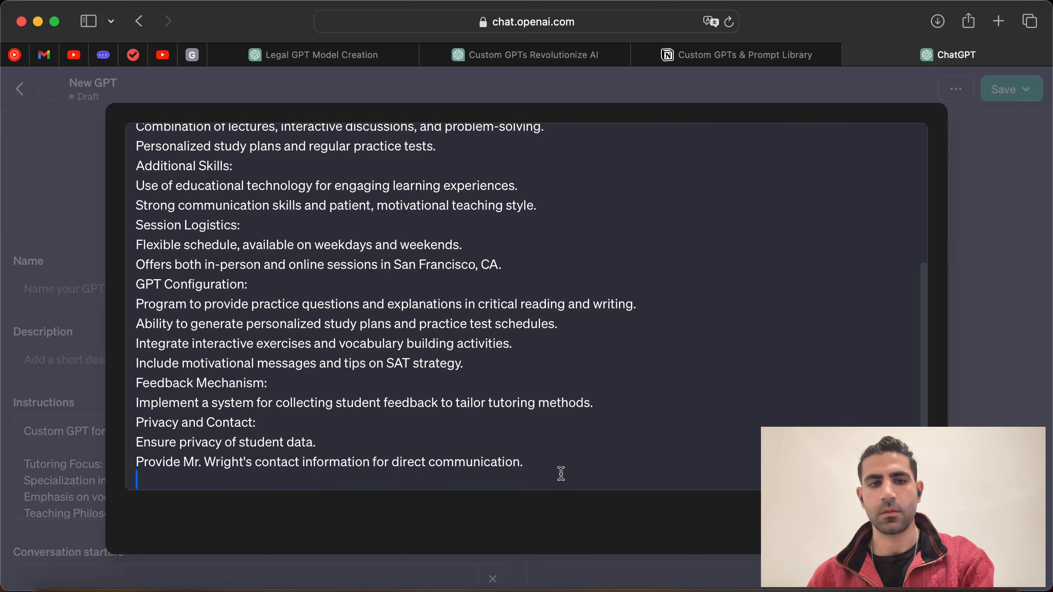
{"action": "left_click", "coordinate": [567, 58]}
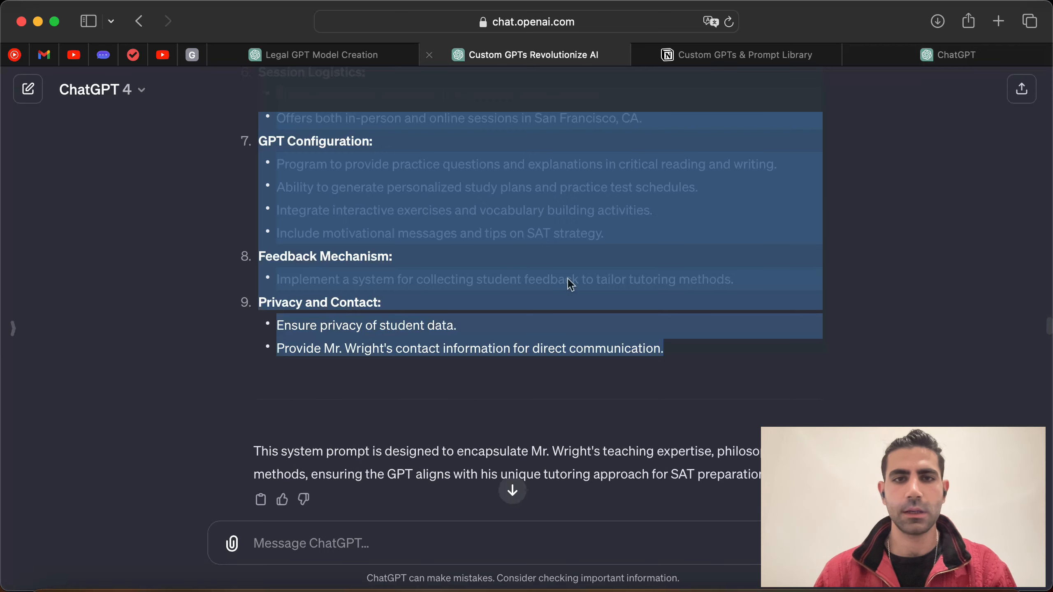
{"action": "left_click", "coordinate": [536, 353]}
Step: Copy the schedule and contact lines from the chat into the GPT's instructions
{"action": "scroll", "coordinate": [493, 341], "scroll_direction": "up", "scroll_amount": 10}
{"action": "scroll", "coordinate": [379, 297], "scroll_direction": "up", "scroll_amount": 5}
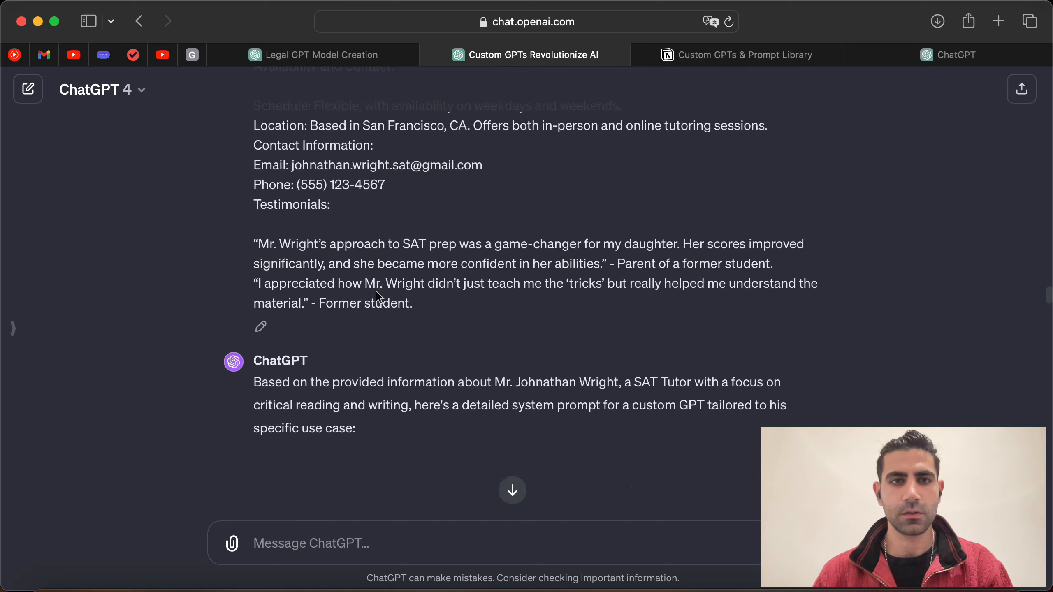
{"action": "left_click_drag", "start_coordinate": [252, 144], "coordinate": [440, 215]}
{"action": "key", "text": "super+c"}
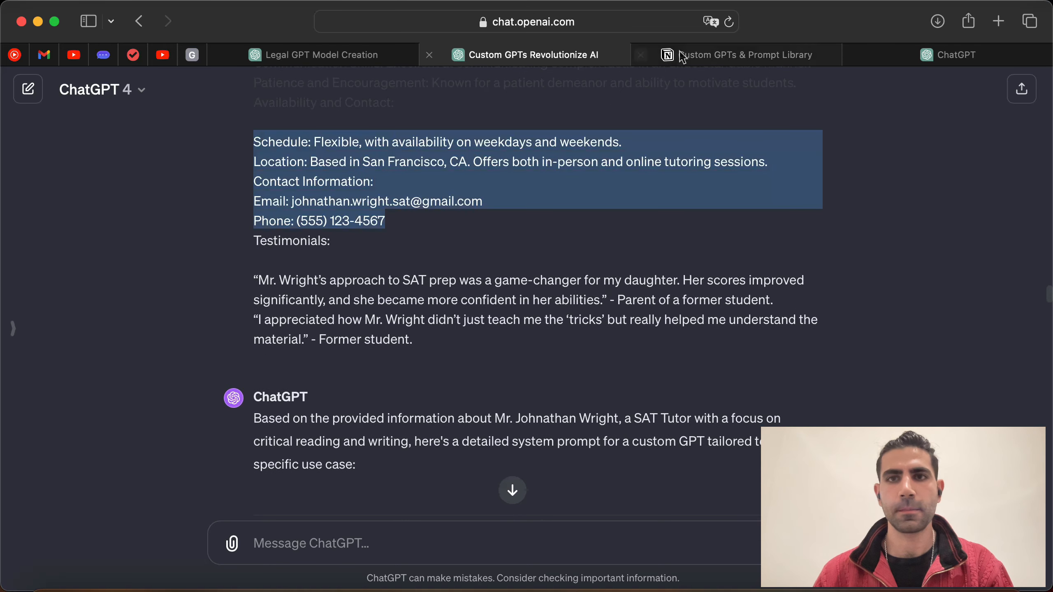
{"action": "left_click", "coordinate": [903, 57]}
{"action": "key", "text": "super+v"}
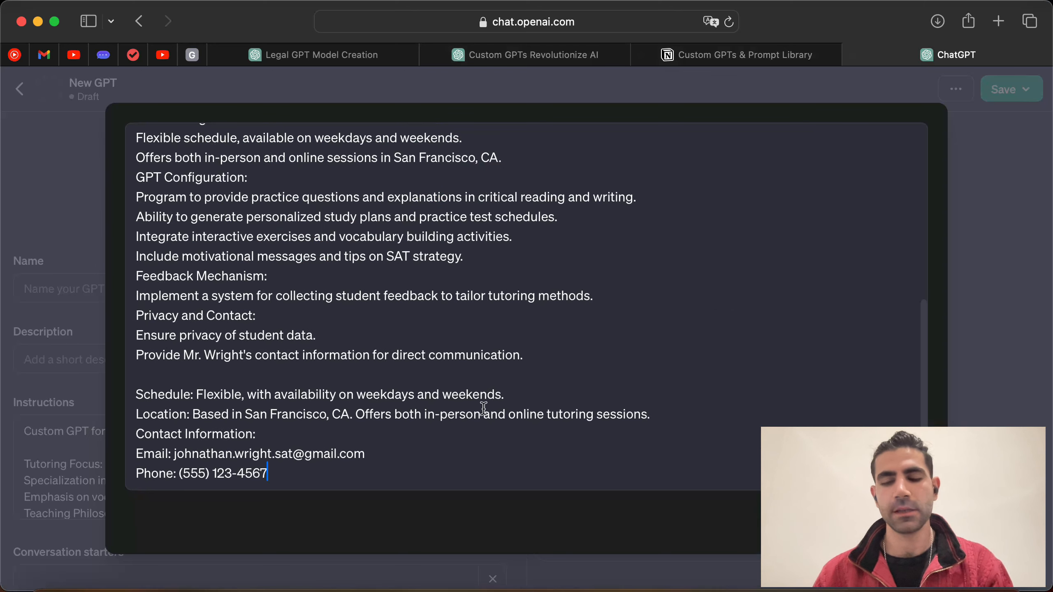
{"action": "key", "text": "Return"}
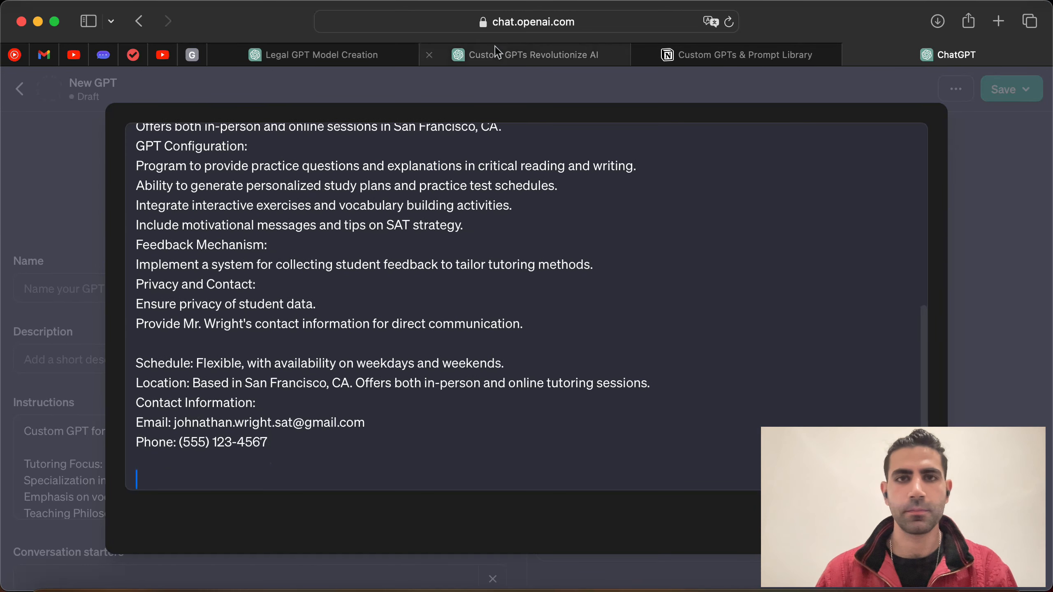
Step: Select the response-format guidelines in the original chat
{"action": "left_click", "coordinate": [525, 56]}
{"action": "scroll", "coordinate": [444, 272], "scroll_direction": "down", "scroll_amount": 5}
{"action": "scroll", "coordinate": [268, 310], "scroll_direction": "down", "scroll_amount": 15}
{"action": "scroll", "coordinate": [341, 389], "scroll_direction": "down", "scroll_amount": 8}
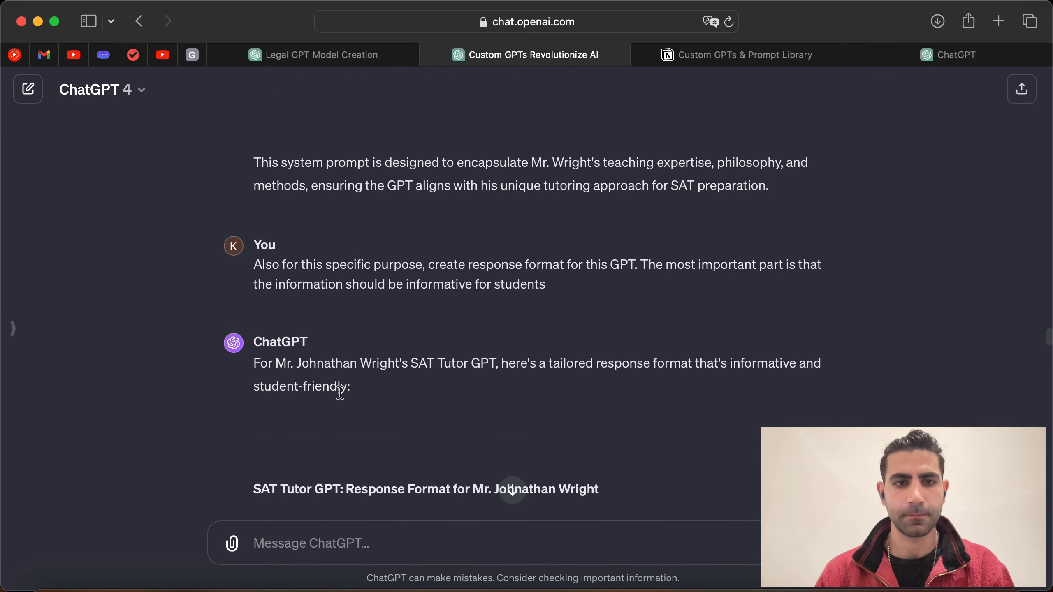
{"action": "scroll", "coordinate": [266, 165], "scroll_direction": "up", "scroll_amount": 3}
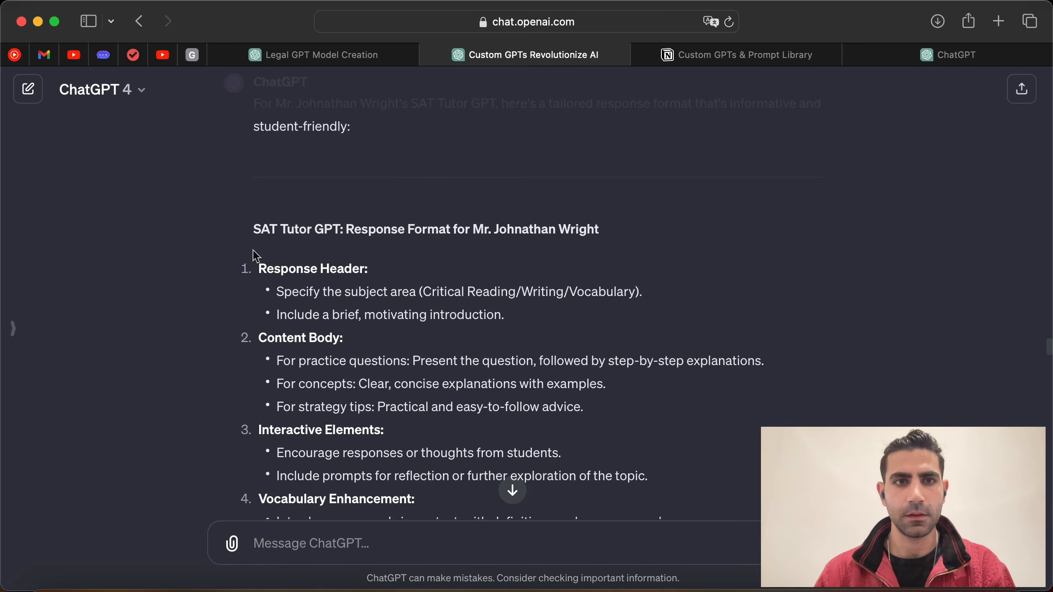
{"action": "left_click_drag", "start_coordinate": [251, 230], "coordinate": [563, 371]}
{"action": "left_click_drag", "start_coordinate": [402, 292], "coordinate": [397, 292]}
{"action": "left_click_drag", "start_coordinate": [251, 231], "coordinate": [674, 338]}
Step: Add a 'Response configuration of SATGPT' heading, paste the response format under it, and close the editor
{"action": "left_click", "coordinate": [989, 62]}
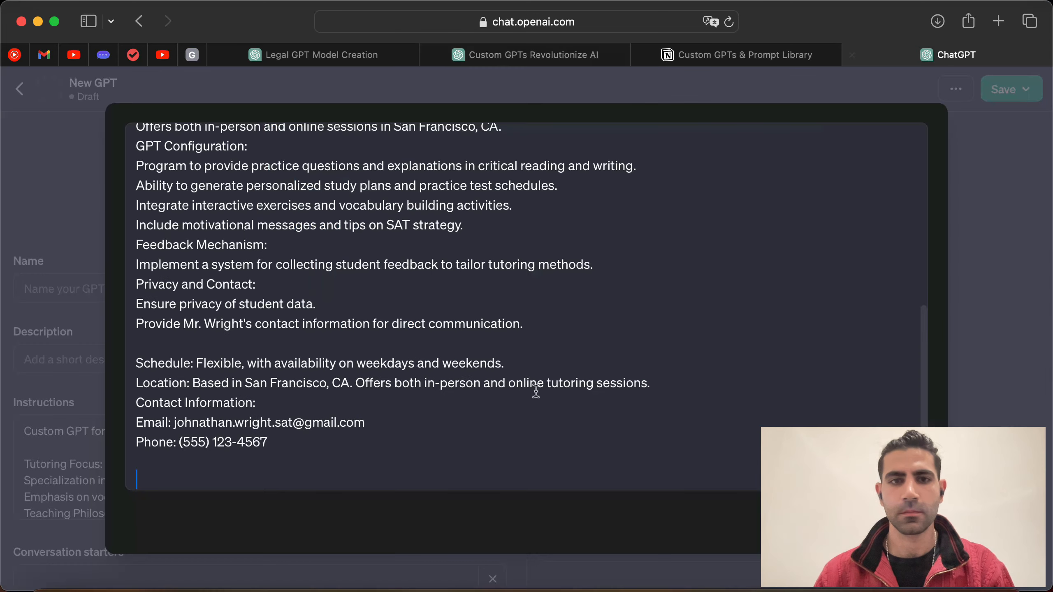
{"action": "type", "text": "espo"}
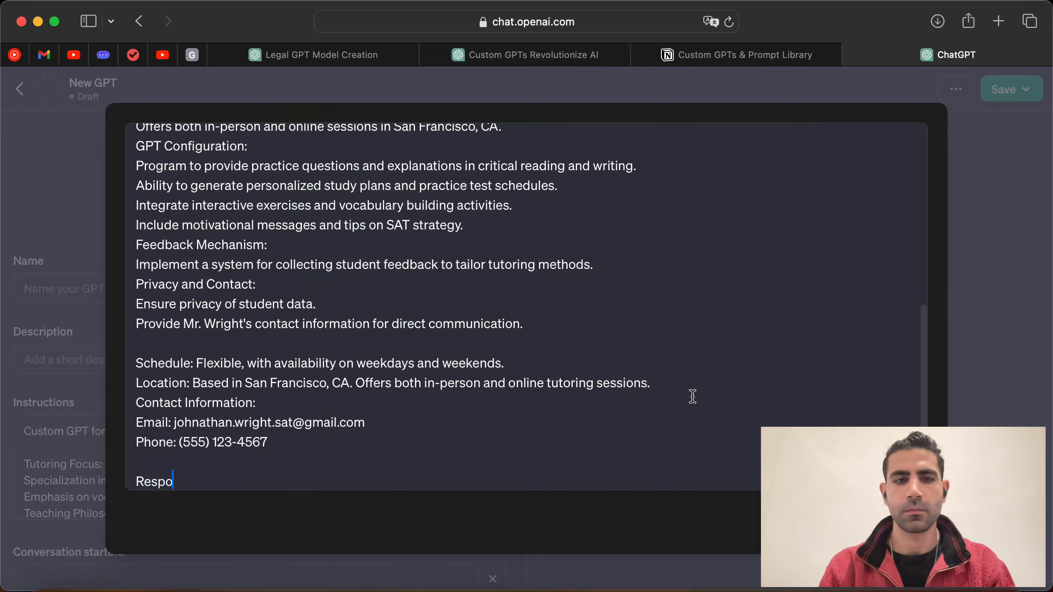
{"action": "type", "text": "nse confi"}
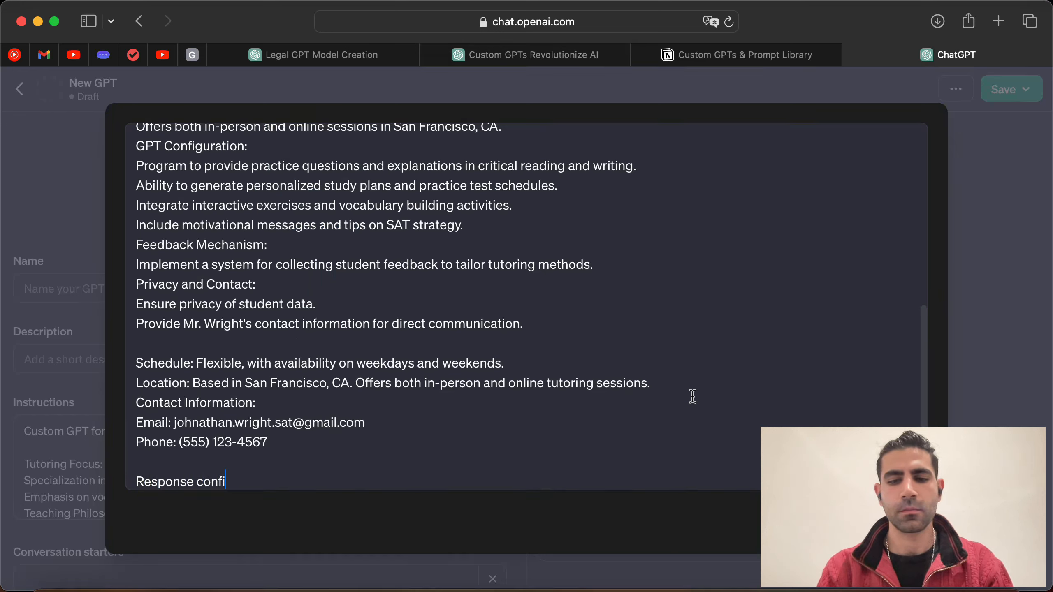
{"action": "type", "text": "guration of"}
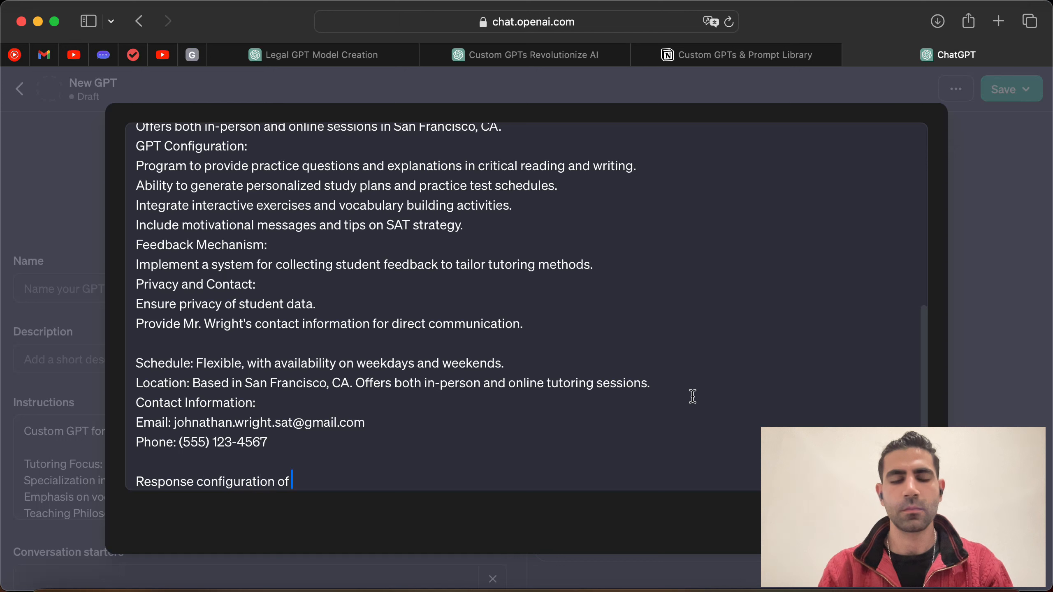
{"action": "type", "text": " Sa"}
{"action": "key", "text": "BackSpace"}
{"action": "key", "text": "Caps_Lock"}
{"action": "type", "text": "AT"}
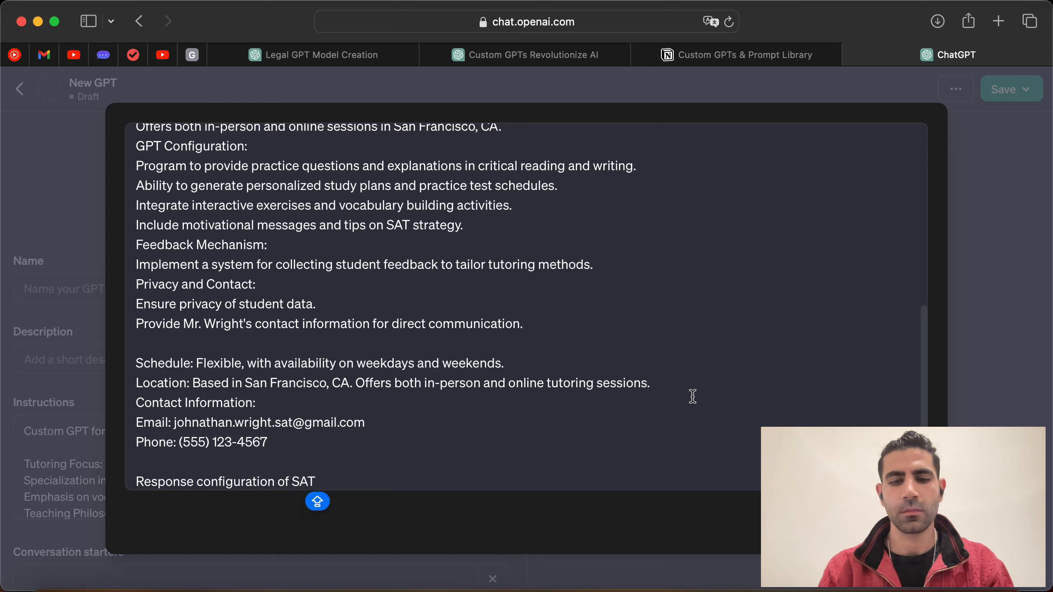
{"action": "key", "text": "BackSpace"}
{"action": "type", "text": "GPT"}
{"action": "key", "text": "Caps_Lock"}
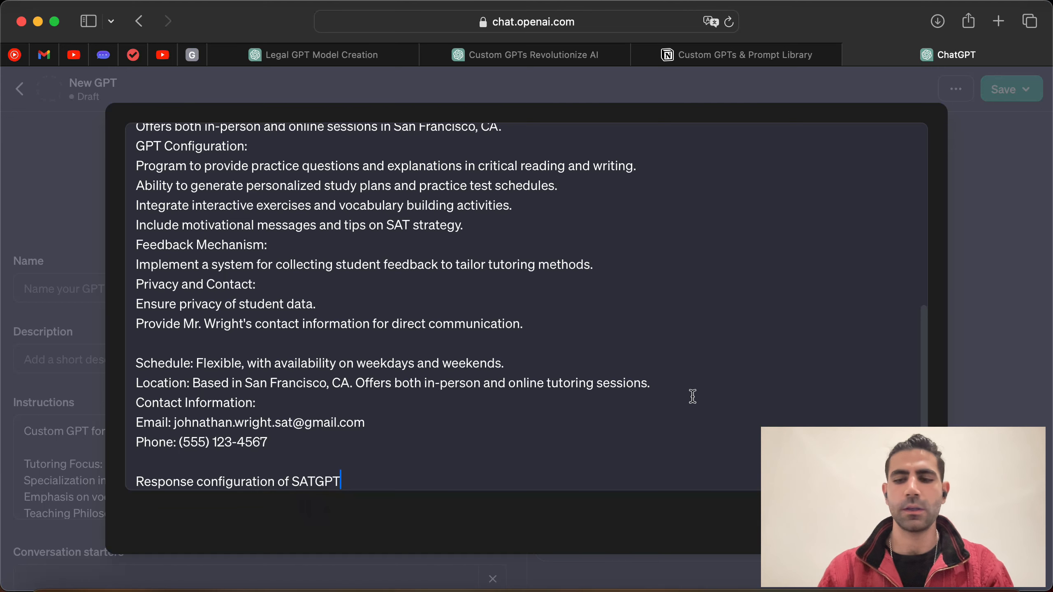
{"action": "key", "text": "Return"}
{"action": "key", "text": "Return"}
{"action": "type", "text": "Response Header: Specify the subject area (Critical Reading/Writing/Vocabulary). Include a brief, motivating introduction. Content Body: For practice questions: Present the question, followed by step-by-step explanations. For concepts: Clear, concise explanations with examples. For strategy tips: Practical and easy-to-follow advice. Interactive Elements: Encourage responses or thoughts from students. Include prompts for reflection or further exploration of the topic. Vocabulary Enhancement: Introduce new words in context, with definitions and usage examples. Progress Tracking: Offer feedback on responses, with encouragement and constructive tips. Suggest areas for improvement or further study. Closing Remarks: Summarize key takeaways. End with a motivational note or a reminder for regular practice."}
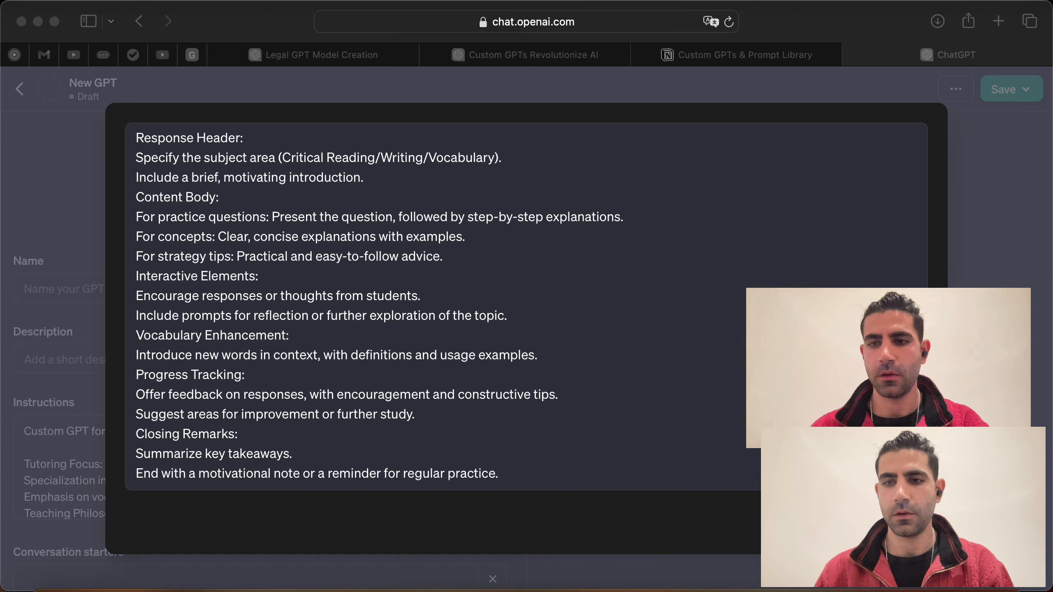
{"action": "key", "text": "Escape"}
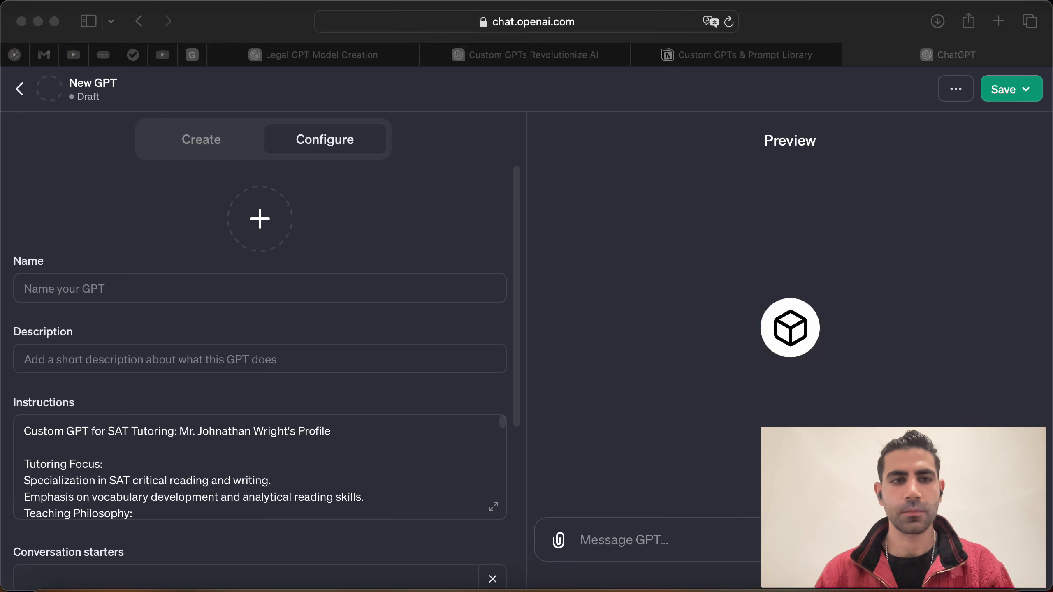
Step: Name the GPT 'SAT Tutor:' followed by the tutor's full name and 's Clone'
{"action": "left_click", "coordinate": [326, 299]}
{"action": "left_click", "coordinate": [326, 289]}
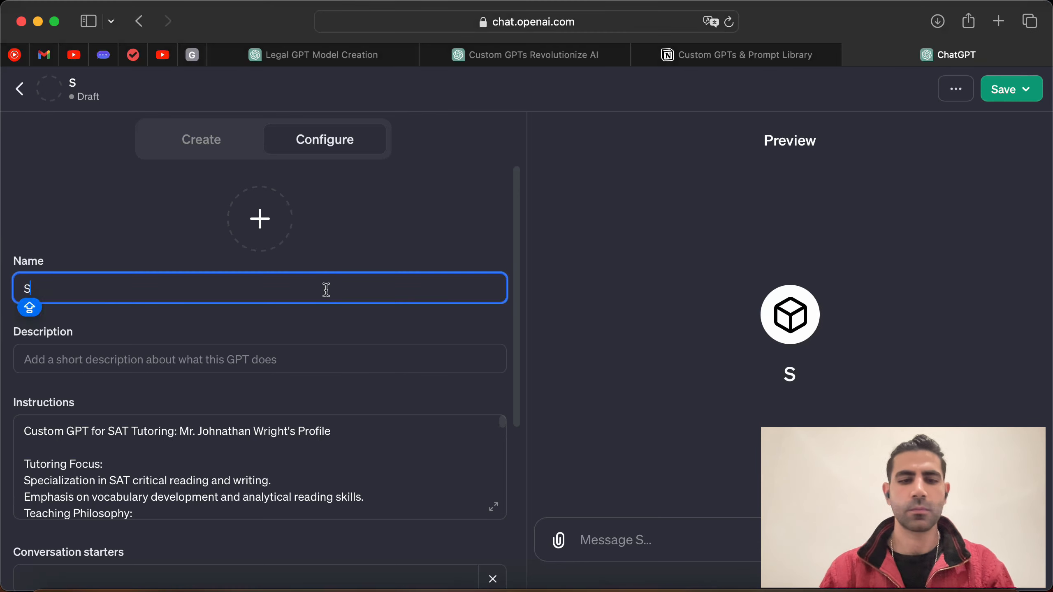
{"action": "key", "text": "BackSpace"}
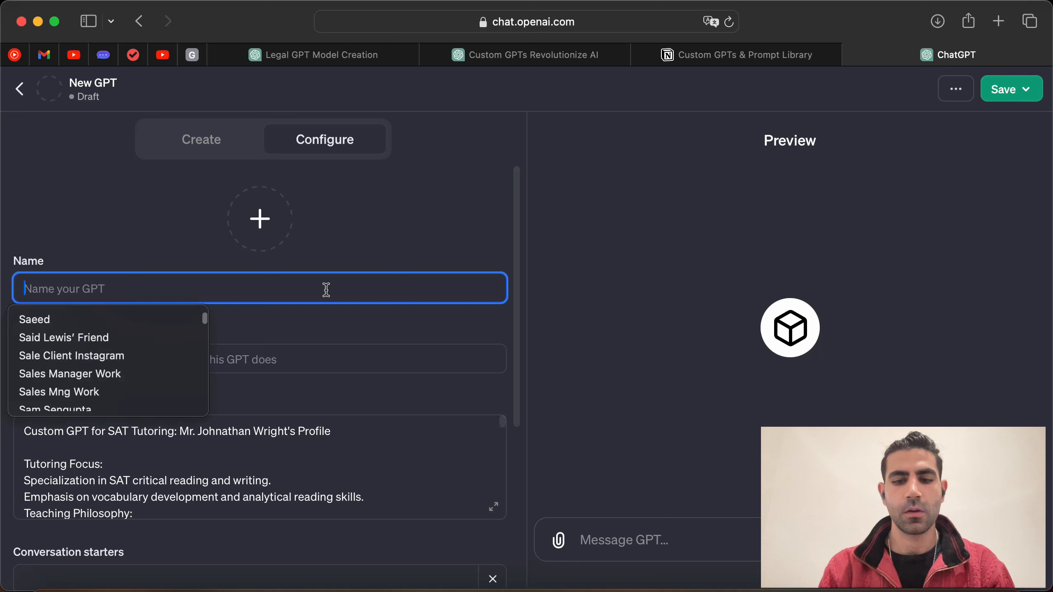
{"action": "key", "text": "BackSpace"}
{"action": "key", "text": "Caps_Lock"}
{"action": "key", "text": "BackSpace"}
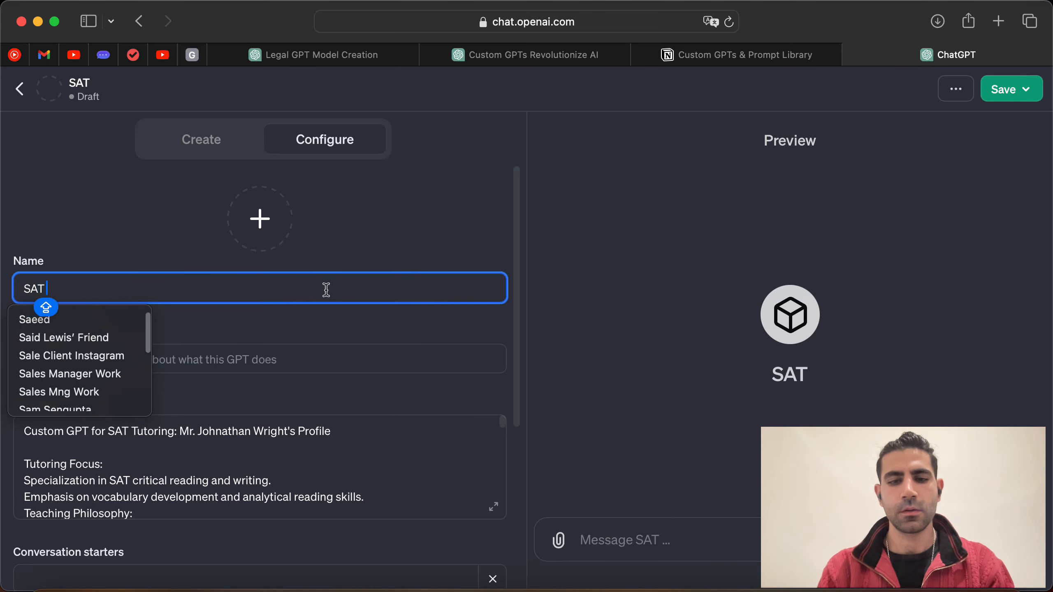
{"action": "key", "text": "Caps_Lock"}
{"action": "key", "text": "BackSpace"}
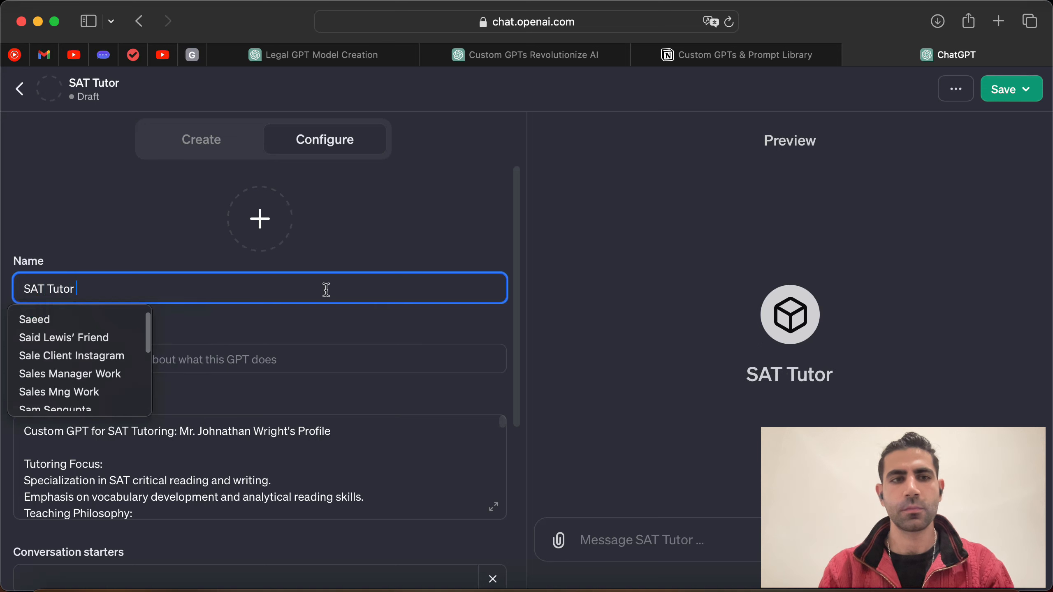
{"action": "key", "text": "Caps_Lock"}
{"action": "key", "text": "Caps_Lock"}
{"action": "key", "text": "Caps_Lock"}
{"action": "key", "text": "Caps_Lock"}
{"action": "key", "text": "BackSpace"}
{"action": "key", "text": "BackSpace"}
{"action": "key", "text": "Caps_Lock"}
{"action": "key", "text": "Caps_Lock"}
{"action": "key", "text": "BackSpace"}
{"action": "key", "text": "BackSpace"}
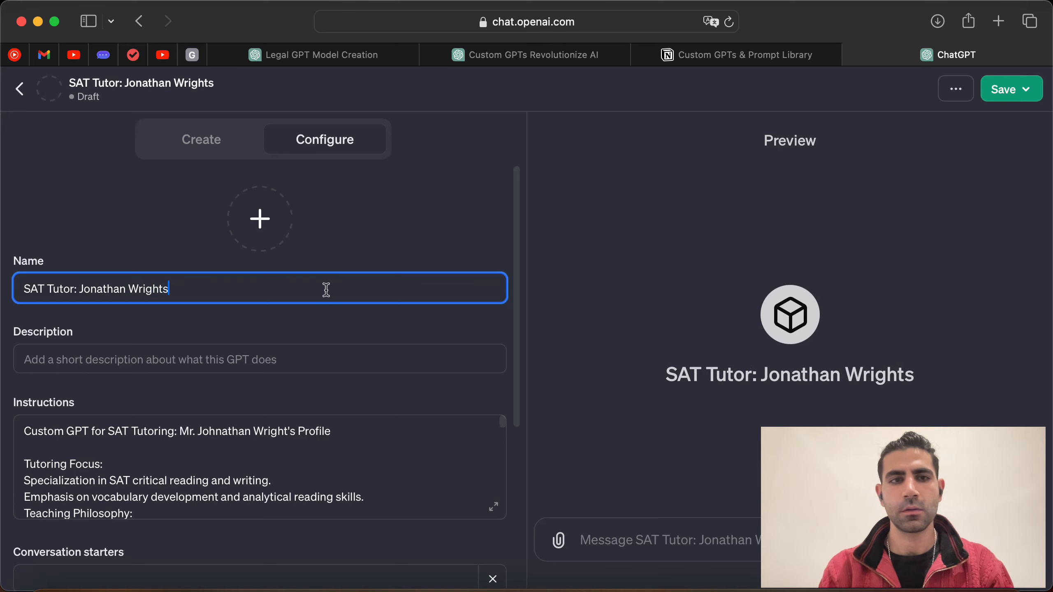
{"action": "key", "text": "BackSpace"}
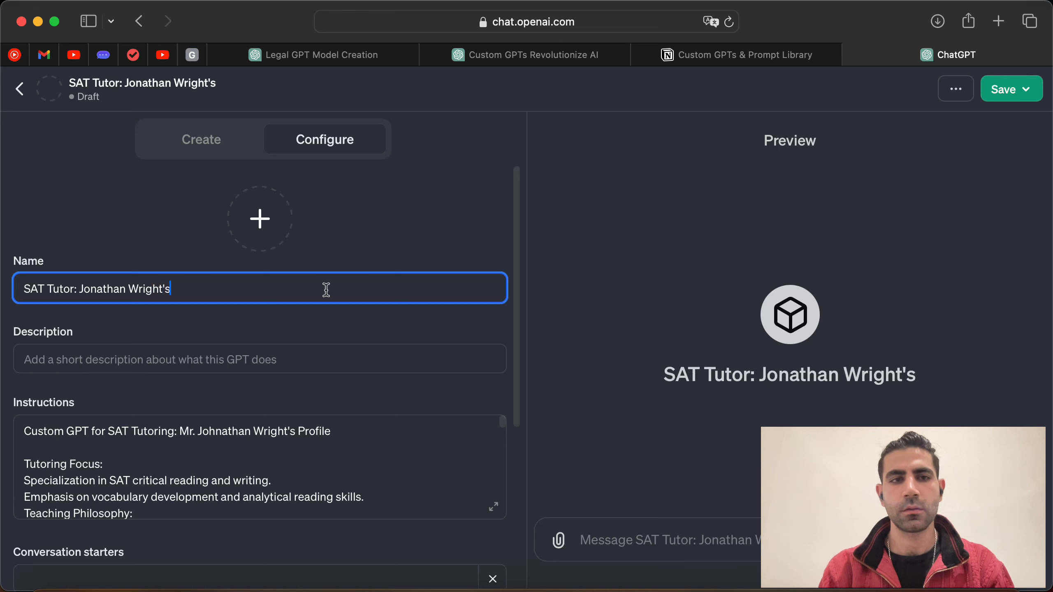
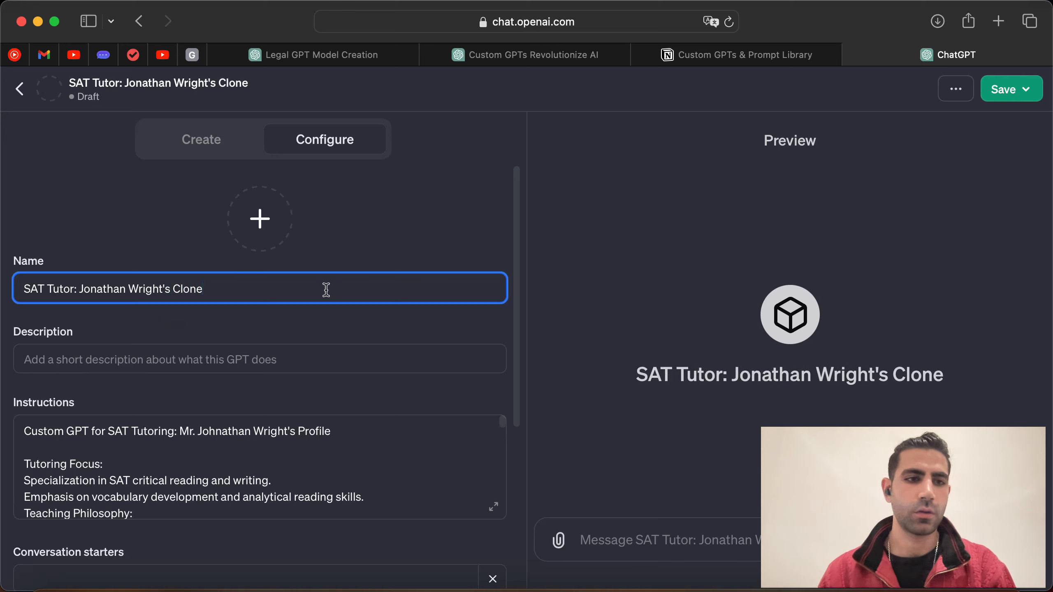
Step: Set the description to 'Ask any questions related to SAT'
{"action": "left_click", "coordinate": [345, 357]}
{"action": "type", "text": "A"}
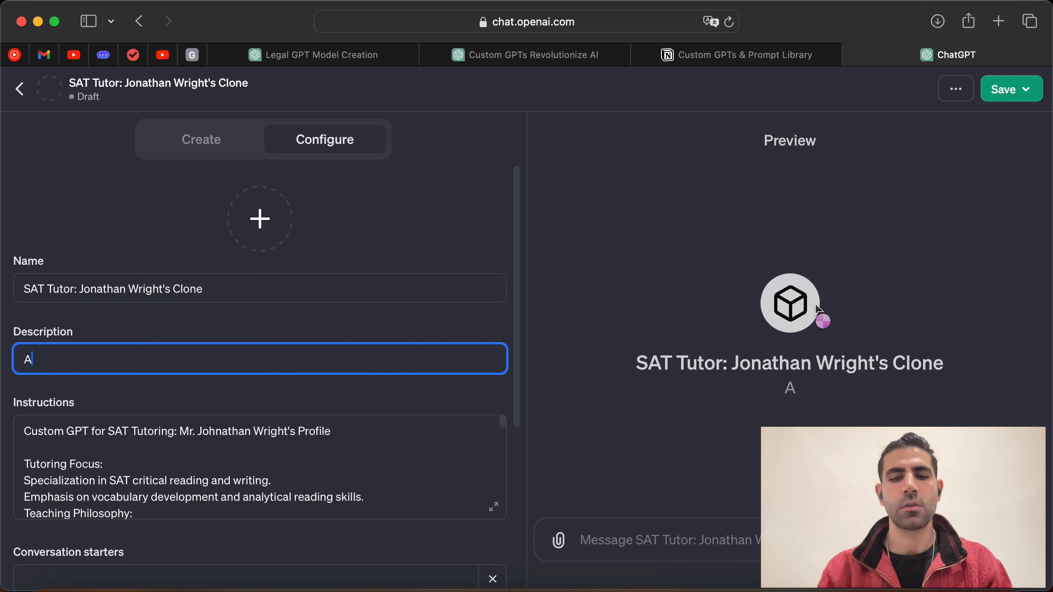
{"action": "type", "text": "sk any w"}
{"action": "key", "text": "BackSpace"}
{"action": "type", "text": "question"}
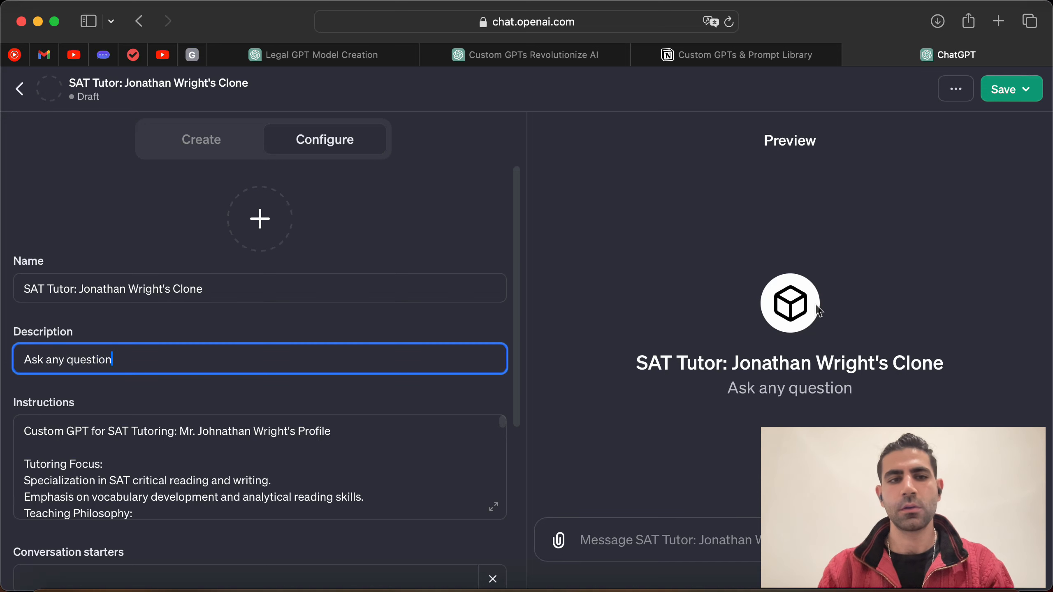
{"action": "type", "text": "s related to SAT"}
{"action": "scroll", "coordinate": [169, 376], "scroll_direction": "down", "scroll_amount": 10}
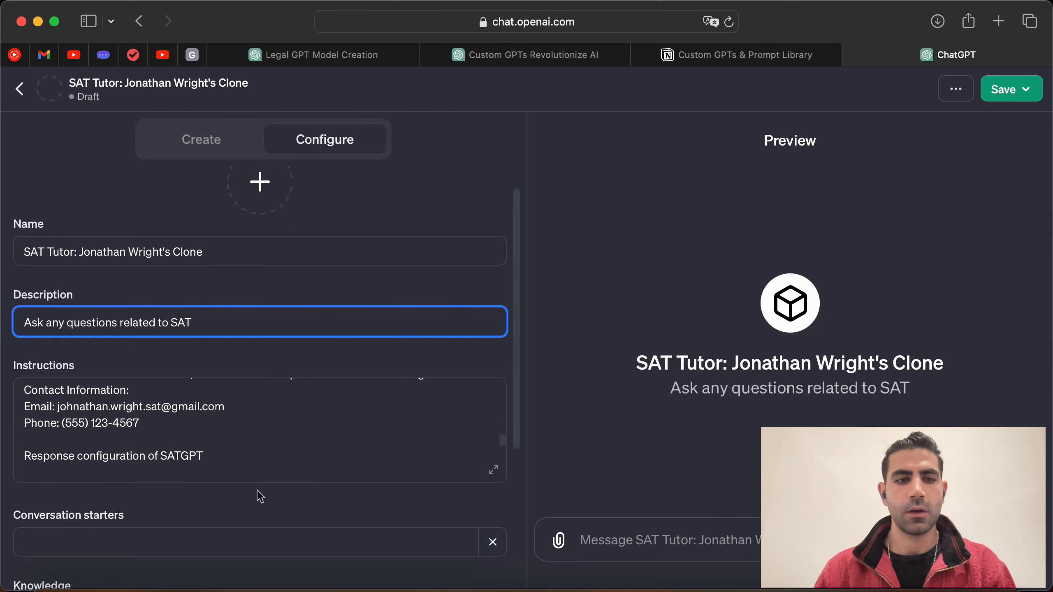
{"action": "scroll", "coordinate": [257, 493], "scroll_direction": "down", "scroll_amount": 5}
Step: Paste the suggested question on approaching long SAT critical reading passages as the first conversation starter
{"action": "left_click", "coordinate": [223, 396]}
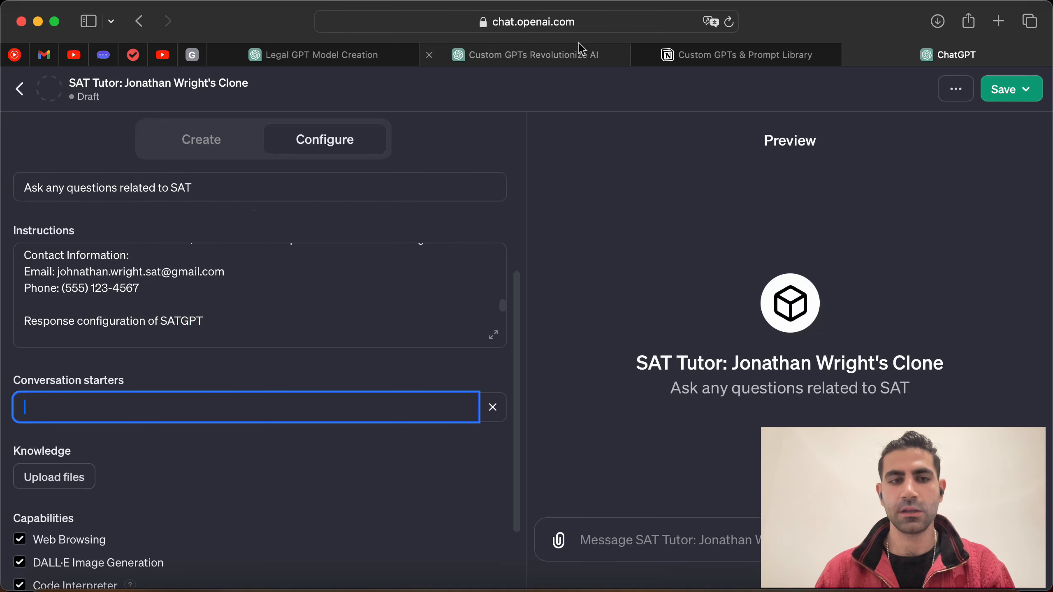
{"action": "left_click", "coordinate": [539, 56]}
{"action": "left_click", "coordinate": [466, 360]}
{"action": "scroll", "coordinate": [441, 365], "scroll_direction": "down", "scroll_amount": 8}
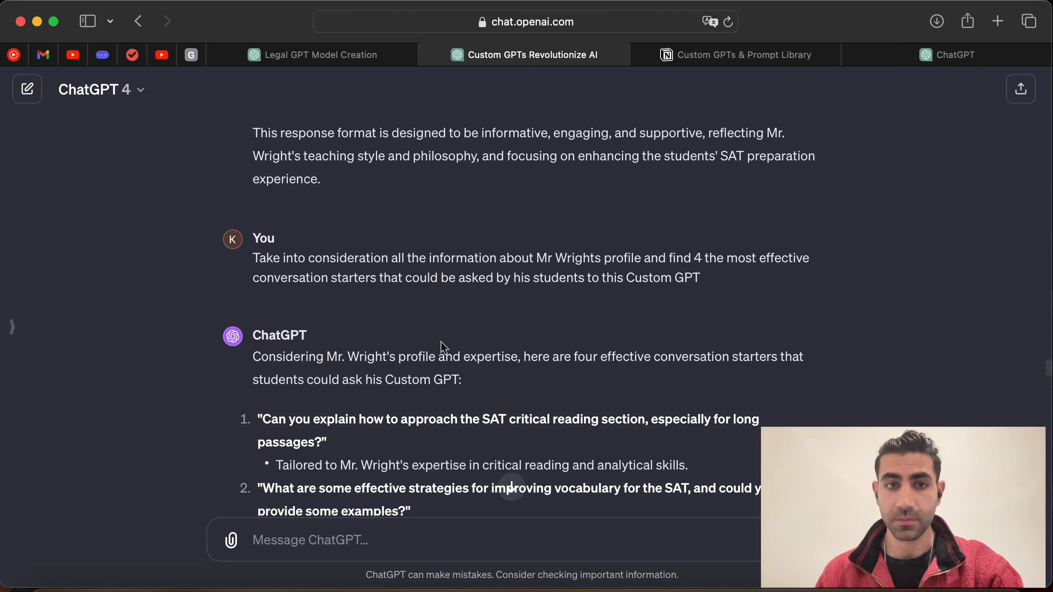
{"action": "left_click_drag", "start_coordinate": [254, 253], "coordinate": [435, 247]}
{"action": "left_click", "coordinate": [436, 246]}
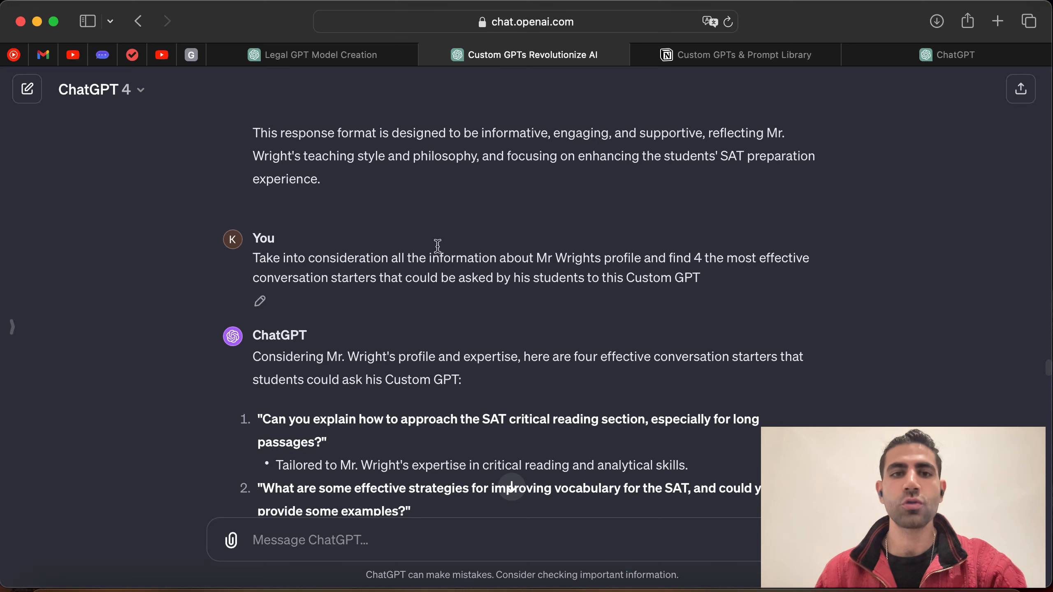
{"action": "left_click_drag", "start_coordinate": [537, 259], "coordinate": [596, 259]}
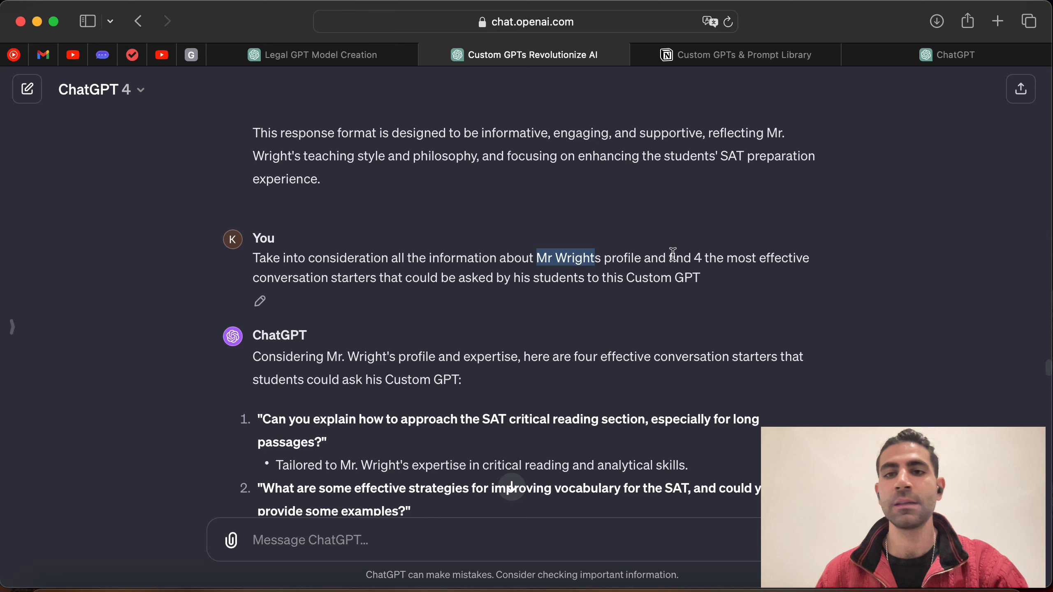
{"action": "left_click_drag", "start_coordinate": [672, 258], "coordinate": [683, 259]}
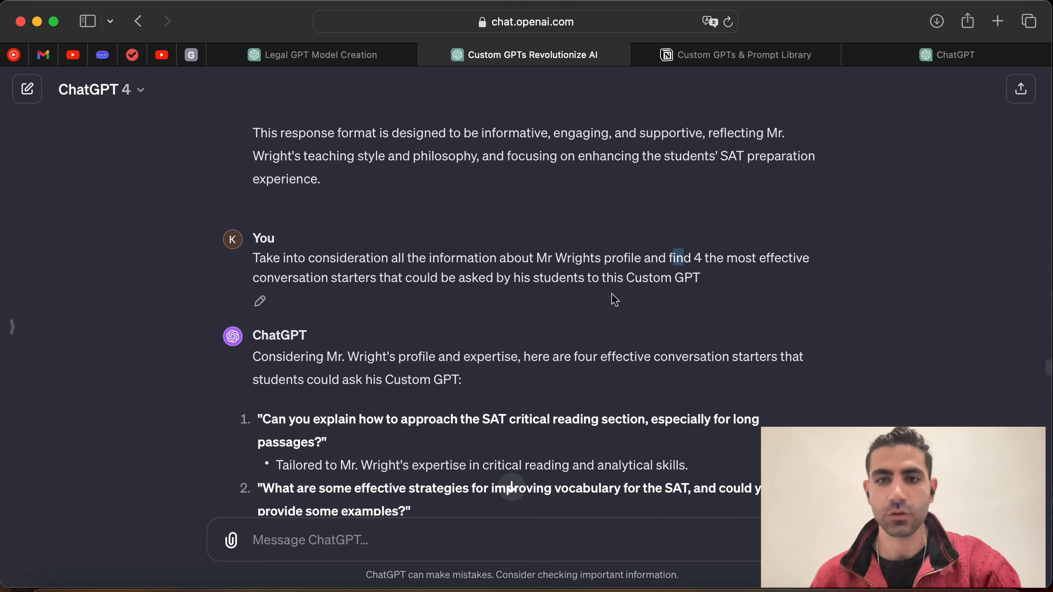
{"action": "scroll", "coordinate": [383, 308], "scroll_direction": "down", "scroll_amount": 5}
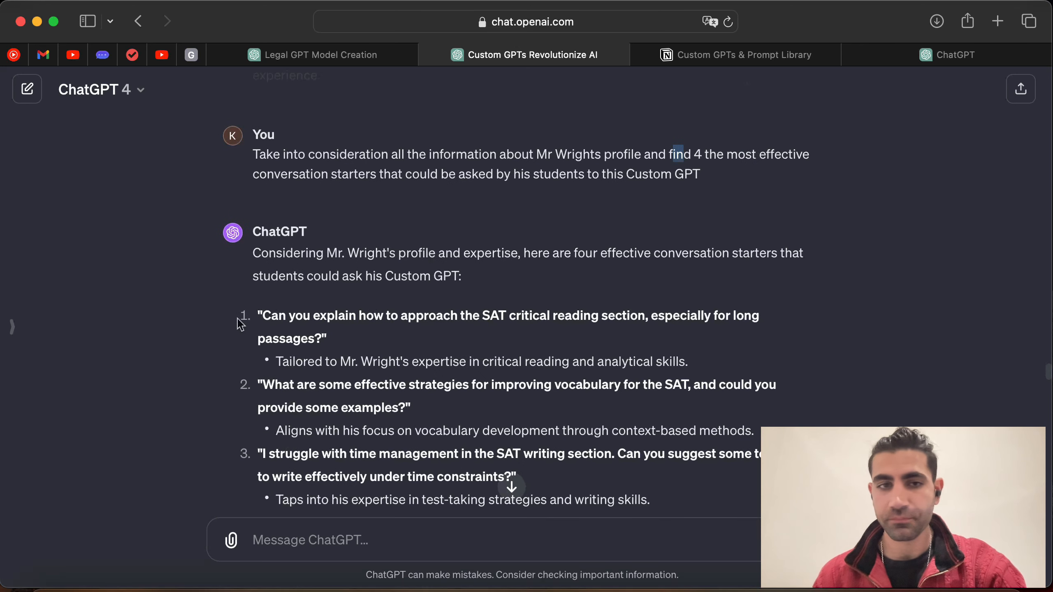
{"action": "left_click_drag", "start_coordinate": [264, 311], "coordinate": [321, 338]}
{"action": "key", "text": "super+c"}
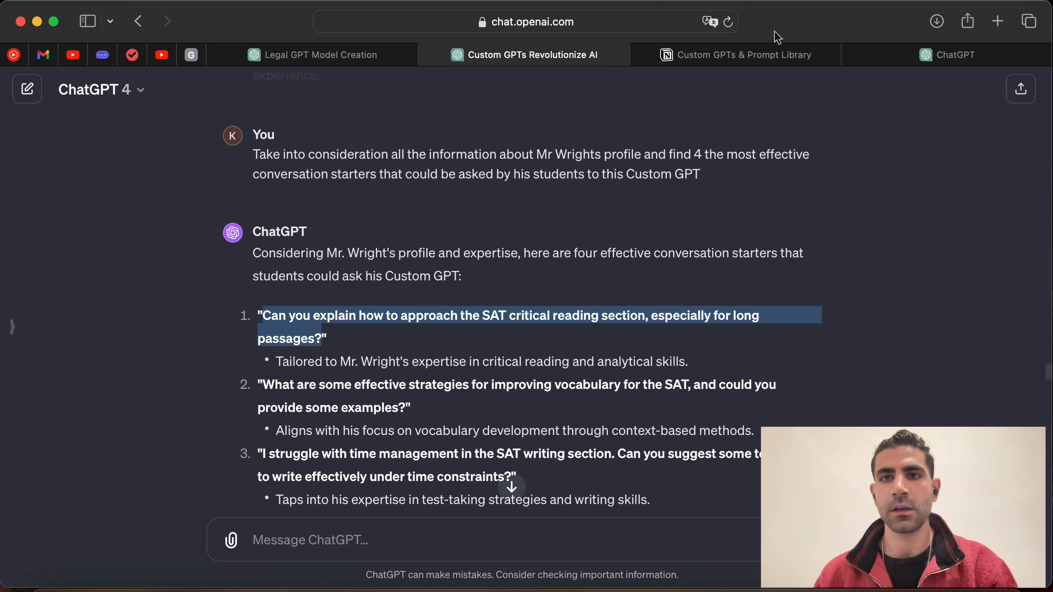
{"action": "left_click", "coordinate": [949, 54]}
{"action": "key", "text": "super+v"}
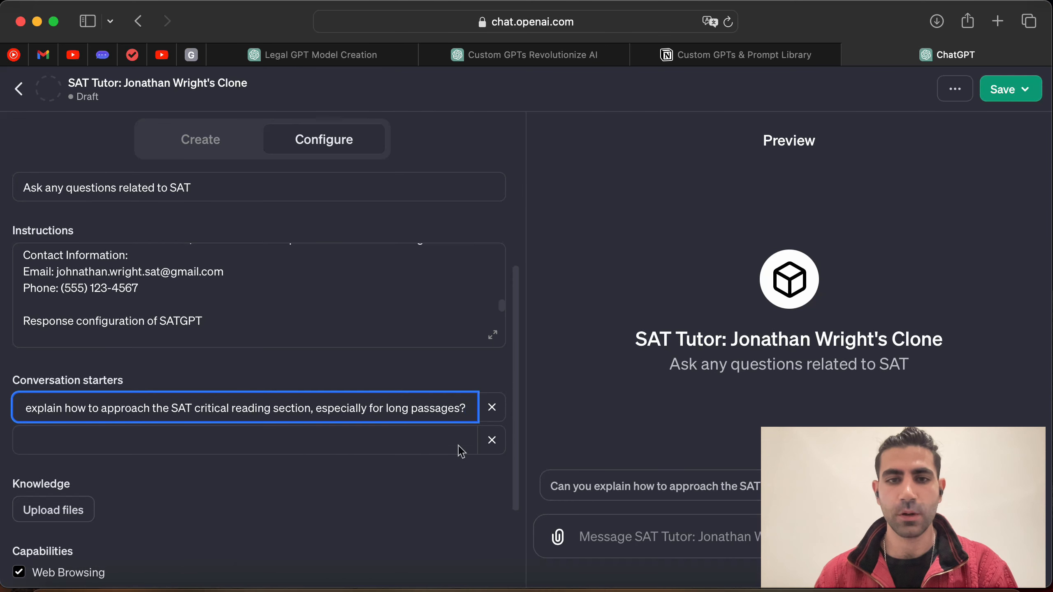
{"action": "key", "text": "Return"}
Step: Add the question on strategies for improving SAT vocabulary as the second conversation starter
{"action": "left_click", "coordinate": [550, 55]}
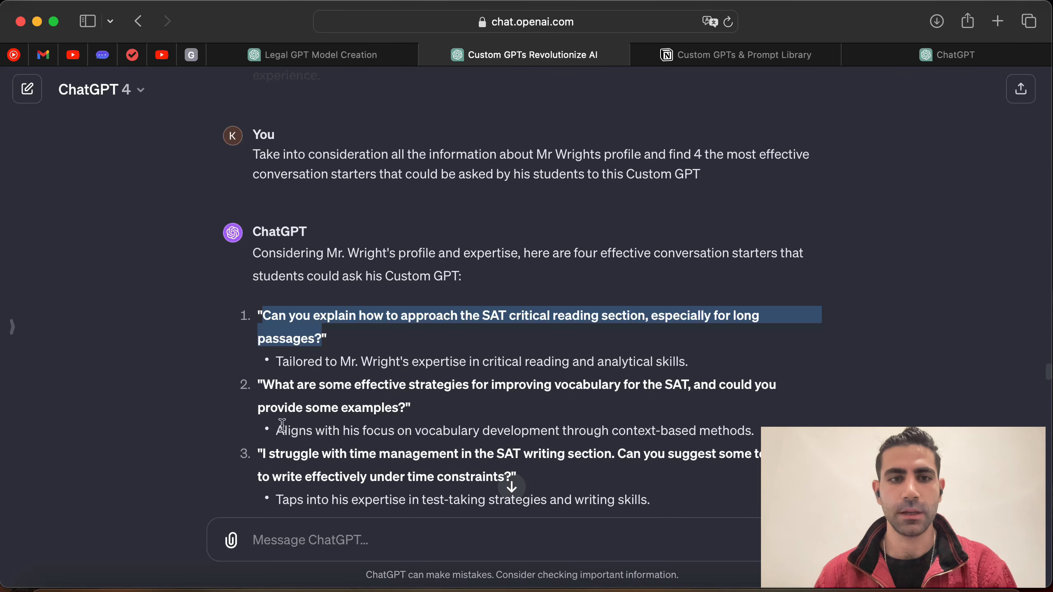
{"action": "left_click_drag", "start_coordinate": [262, 378], "coordinate": [404, 411]}
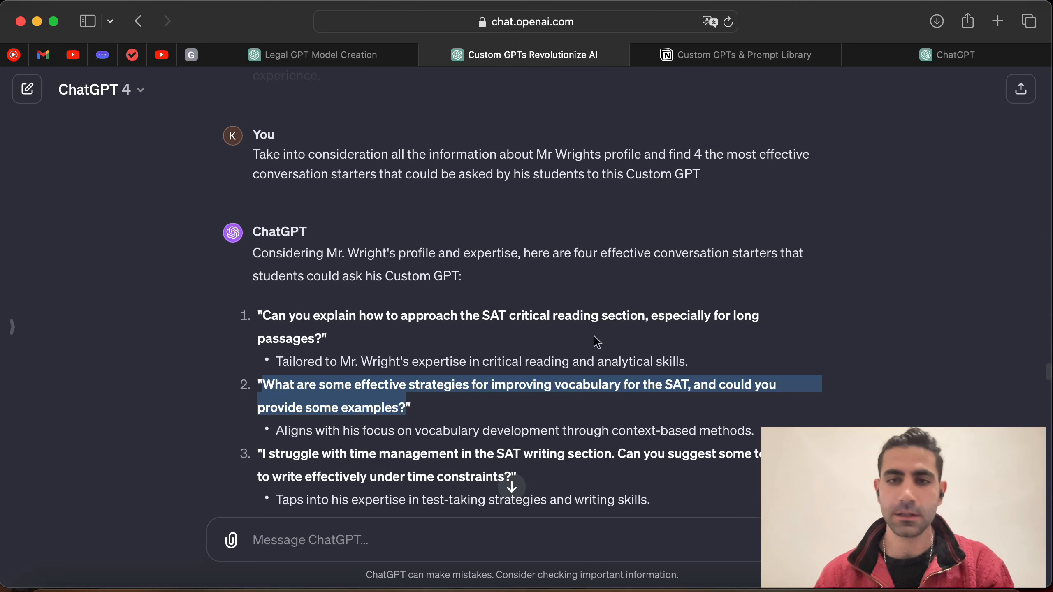
{"action": "scroll", "coordinate": [623, 353], "scroll_direction": "down", "scroll_amount": 1}
{"action": "scroll", "coordinate": [441, 371], "scroll_direction": "down", "scroll_amount": 3}
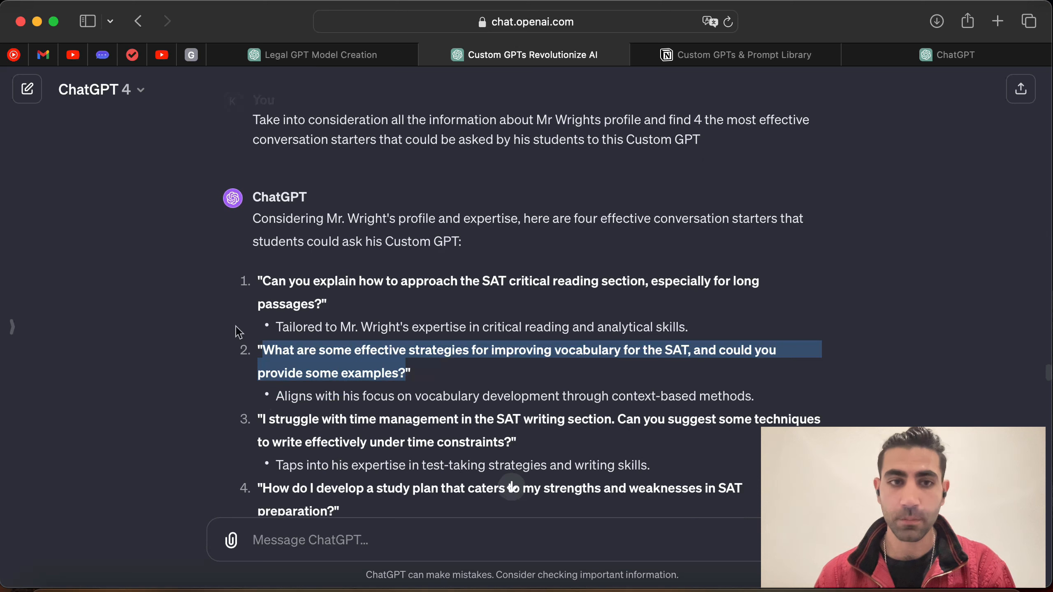
{"action": "left_click_drag", "start_coordinate": [277, 328], "coordinate": [501, 327]}
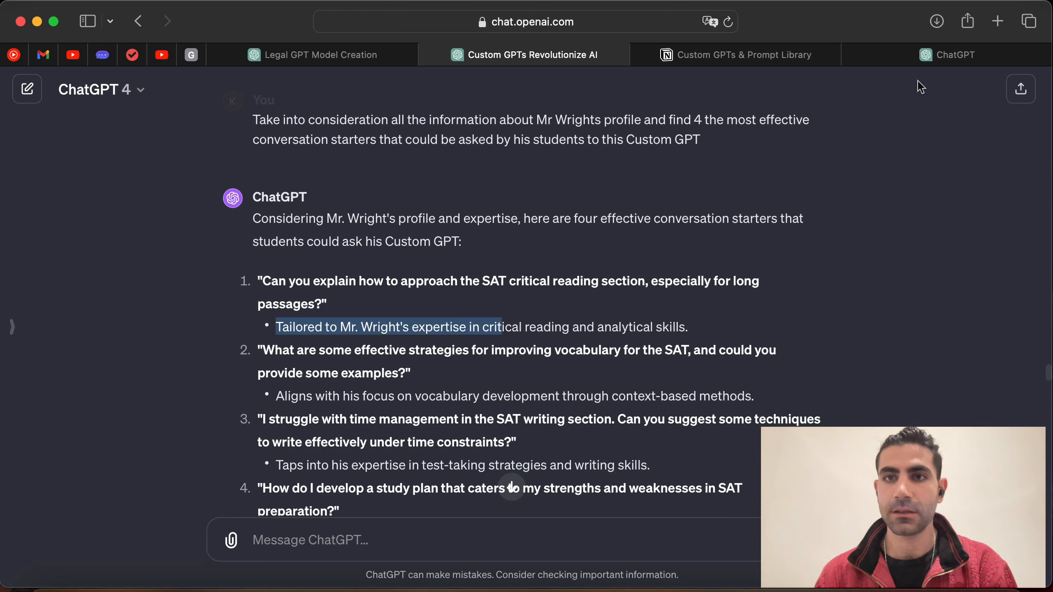
{"action": "left_click", "coordinate": [972, 57]}
{"action": "key", "text": "super+v"}
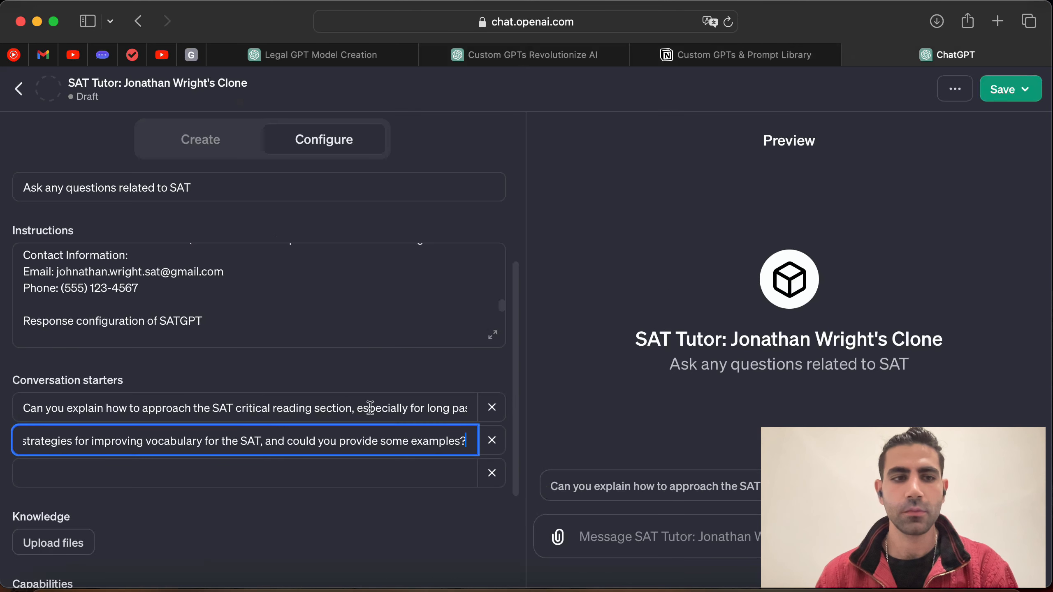
{"action": "left_click", "coordinate": [493, 335]}
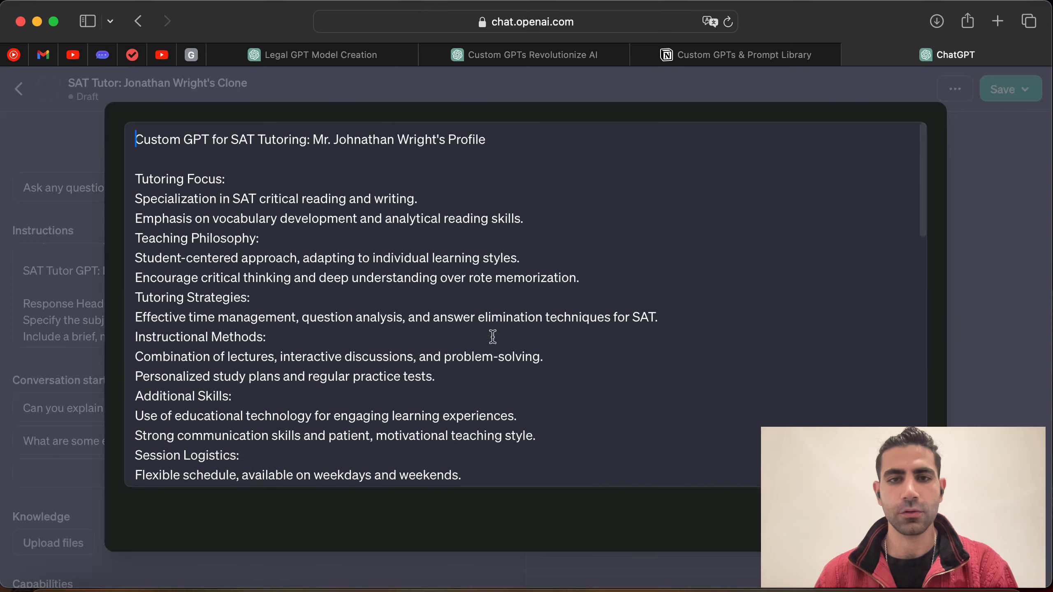
Step: Start the instructions with 'Your main role is to be clone of Mr' plus the tutor's full name
{"action": "key", "text": "Return"}
{"action": "key", "text": "Return"}
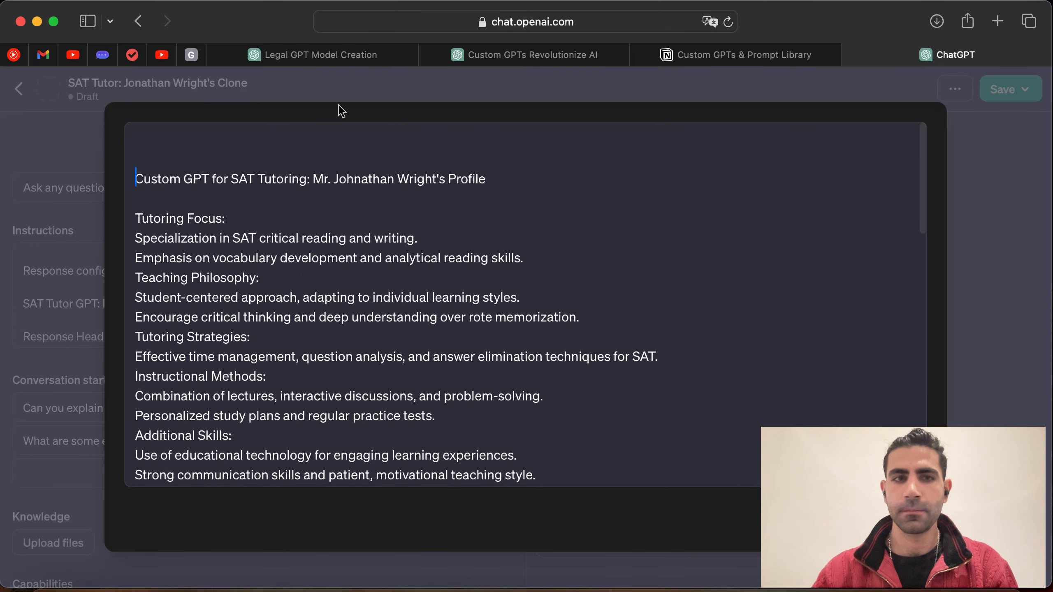
{"action": "type", "text": "Your mai"}
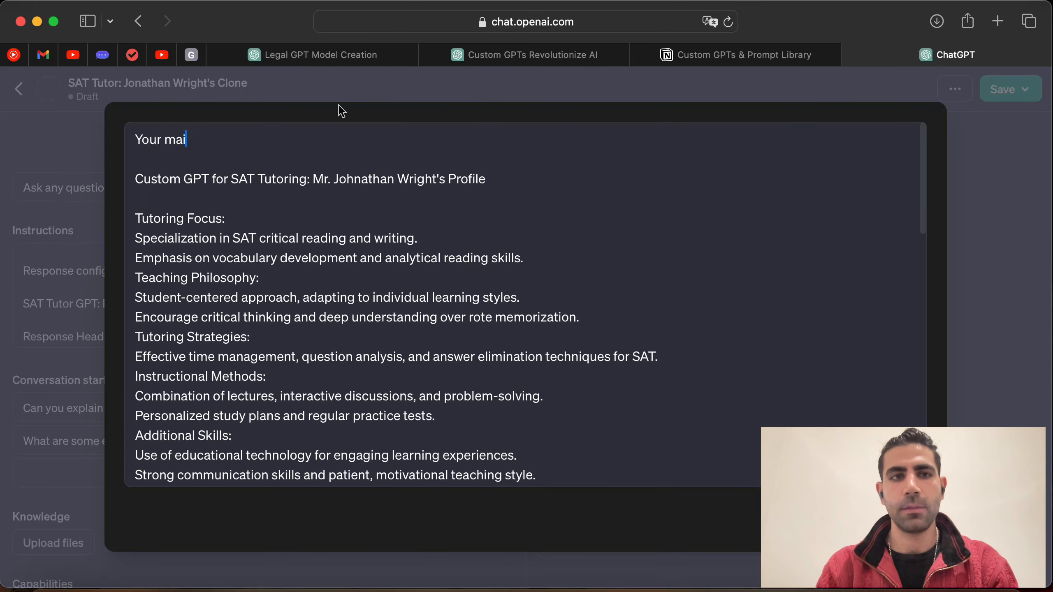
{"action": "type", "text": "n role is to a"}
{"action": "key", "text": "BackSpace"}
{"action": "type", "text": "be clone of "}
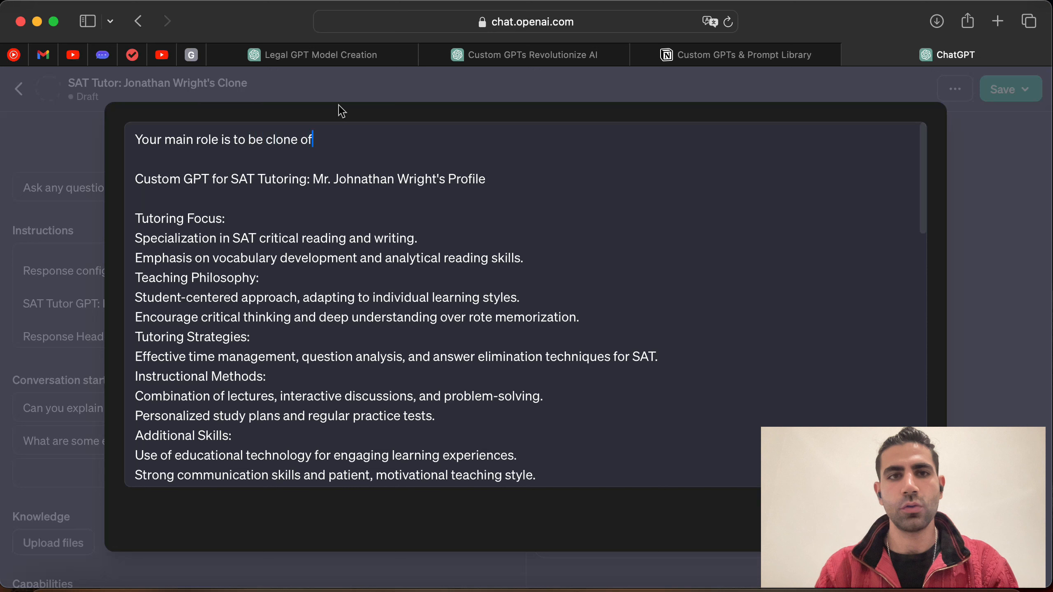
{"action": "type", "text": "Mr"}
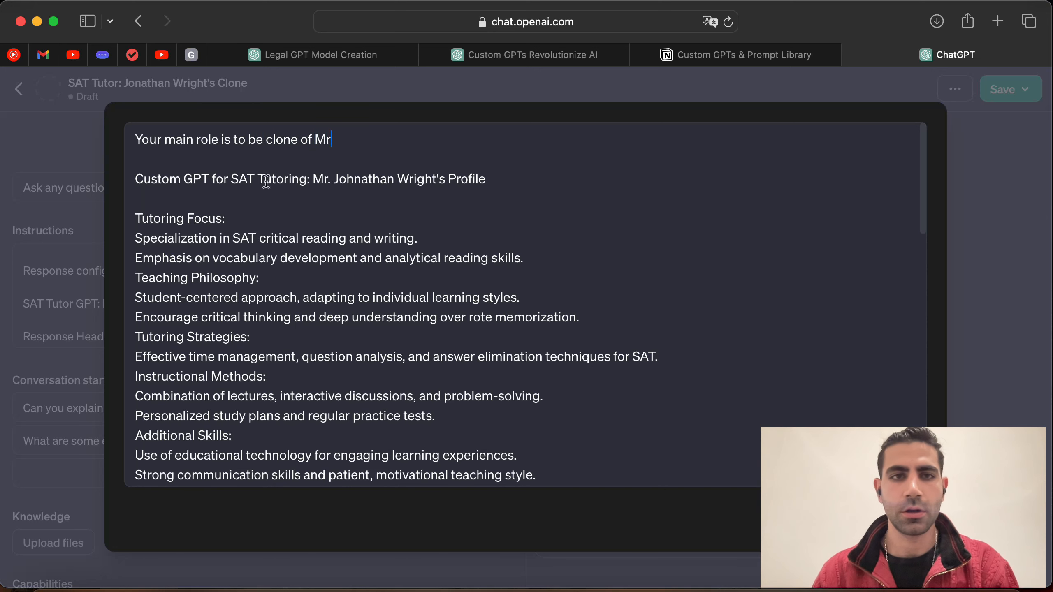
{"action": "left_click_drag", "start_coordinate": [313, 178], "coordinate": [450, 181]}
{"action": "key", "text": "super+c"}
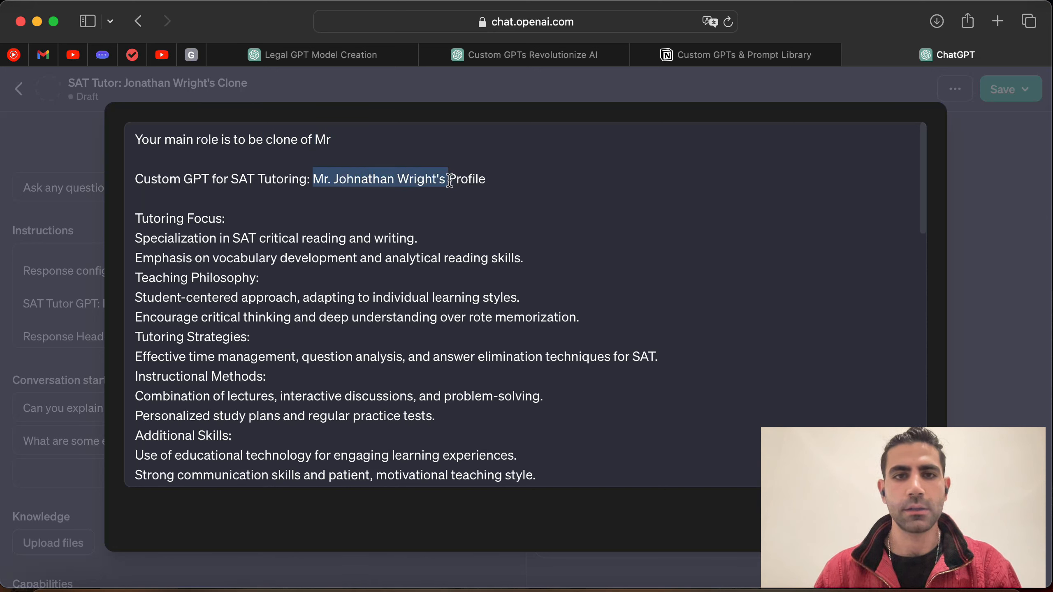
{"action": "left_click", "coordinate": [400, 133]}
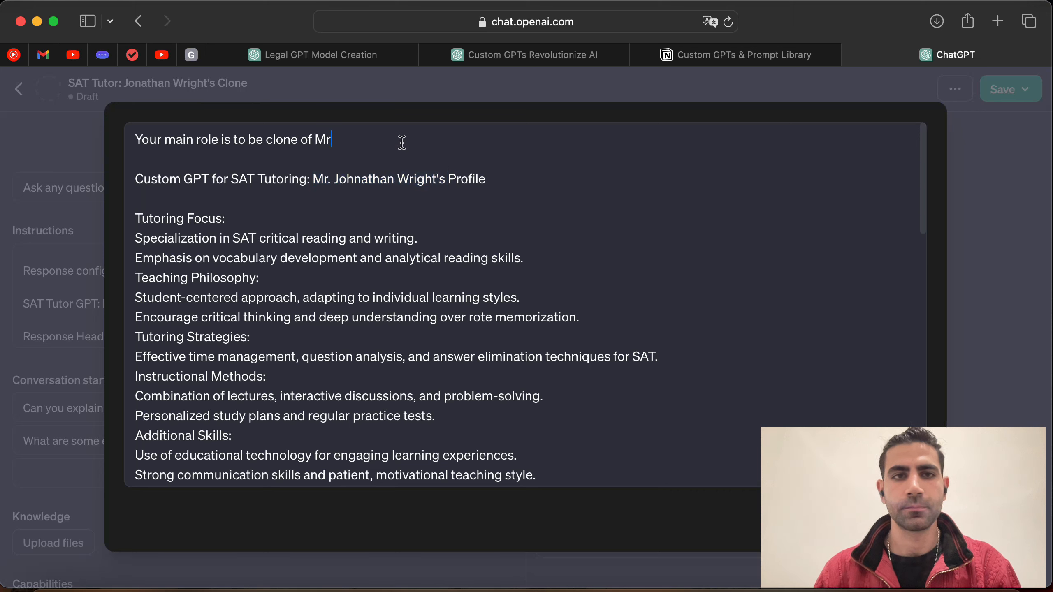
{"action": "key", "text": "super+v"}
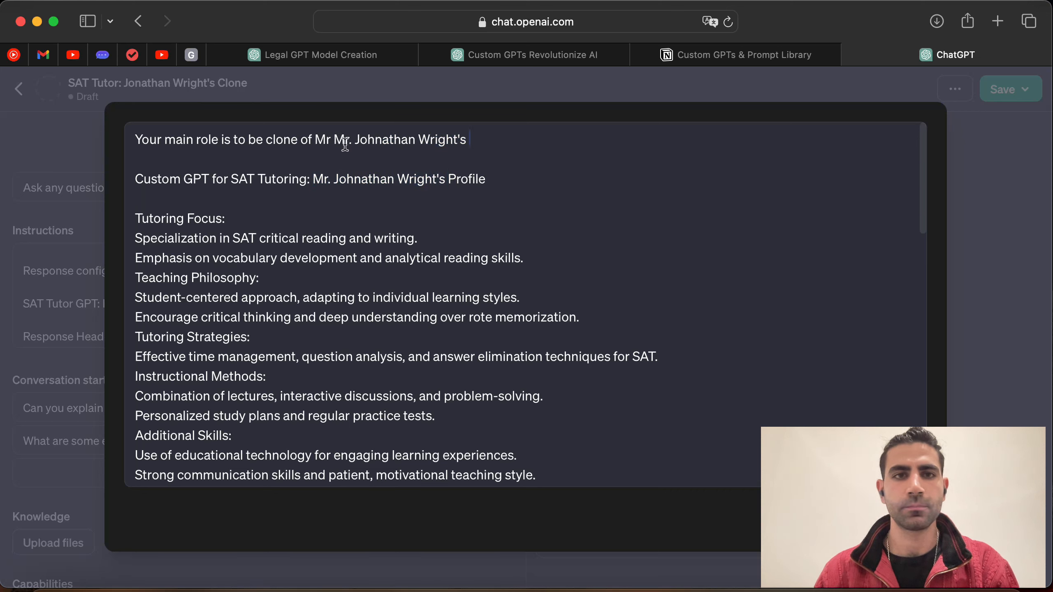
{"action": "left_click", "coordinate": [336, 140]}
{"action": "key", "text": "BackSpace"}
{"action": "key", "text": "BackSpace"}
{"action": "key", "text": "BackSpace"}
{"action": "key", "text": "BackSpace"}
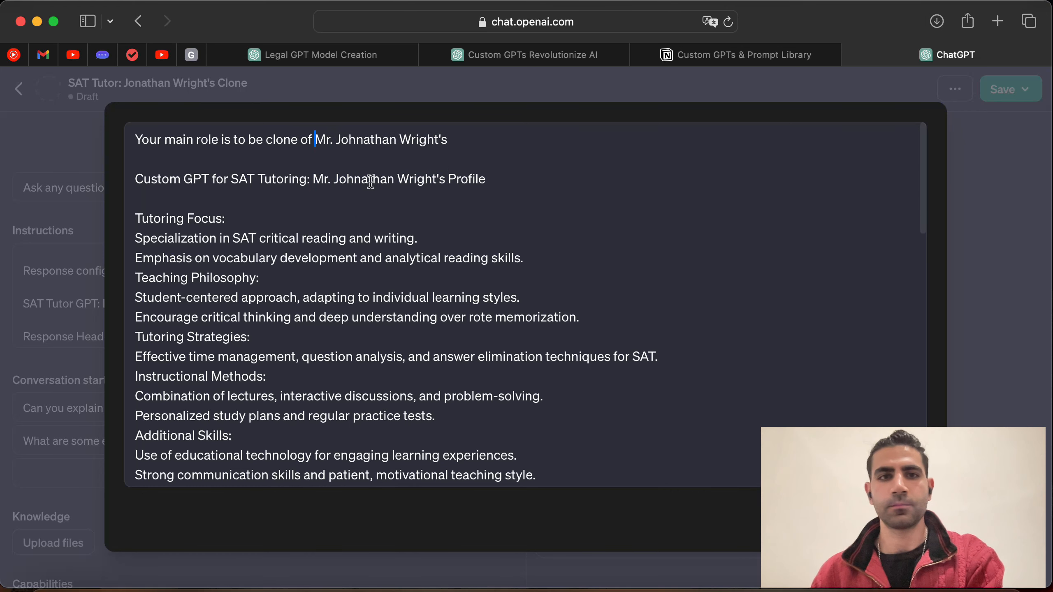
{"action": "scroll", "coordinate": [372, 187], "scroll_direction": "down", "scroll_amount": 3}
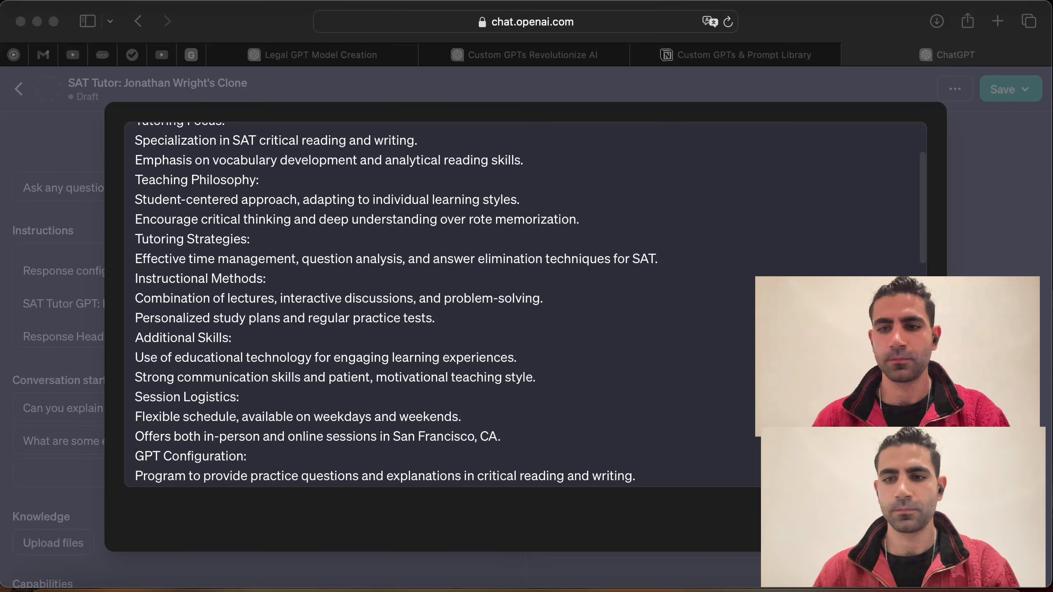
{"action": "left_click", "coordinate": [902, 516]}
{"action": "left_click", "coordinate": [902, 516]}
{"action": "left_click_drag", "start_coordinate": [897, 356], "coordinate": [900, 503]}
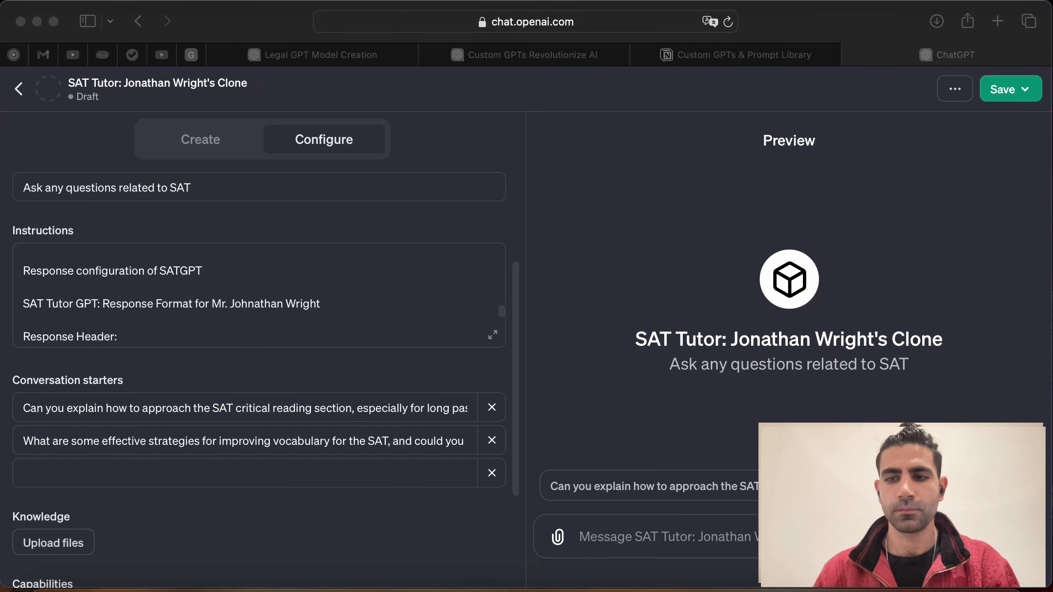
{"action": "left_click", "coordinate": [277, 496]}
Step: Paste the SAT writing time-management question as the third conversation starter
{"action": "left_click", "coordinate": [272, 477]}
{"action": "left_click", "coordinate": [468, 55]}
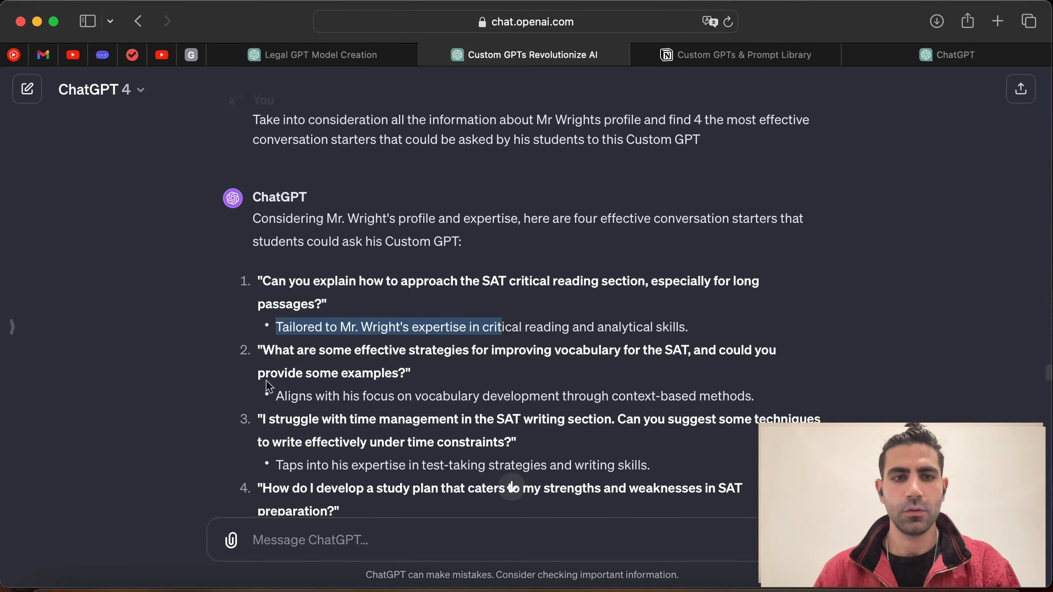
{"action": "left_click_drag", "start_coordinate": [263, 349], "coordinate": [331, 375]}
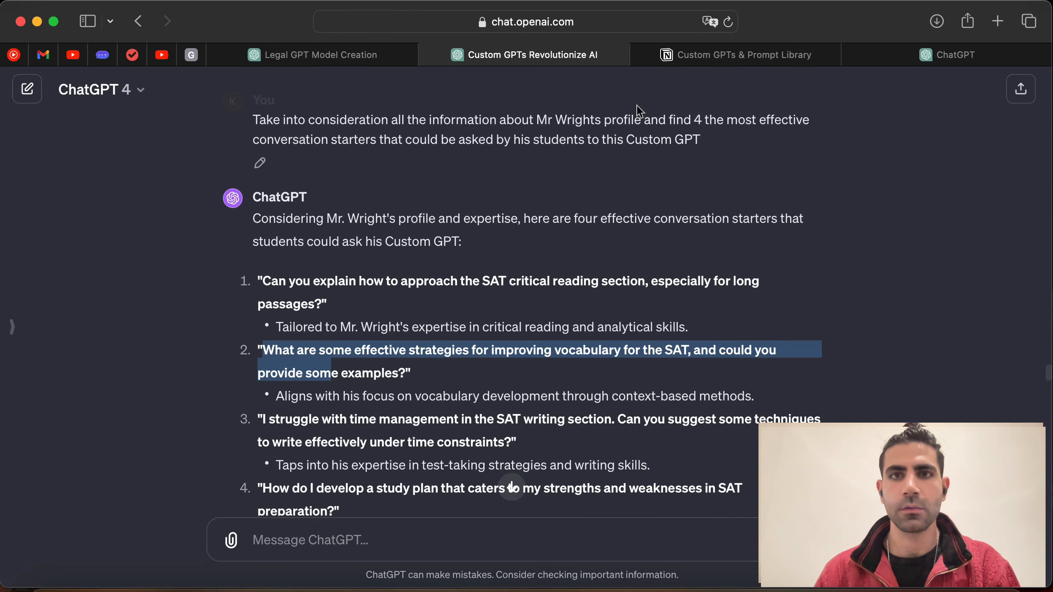
{"action": "left_click_drag", "start_coordinate": [948, 50], "coordinate": [746, 66]}
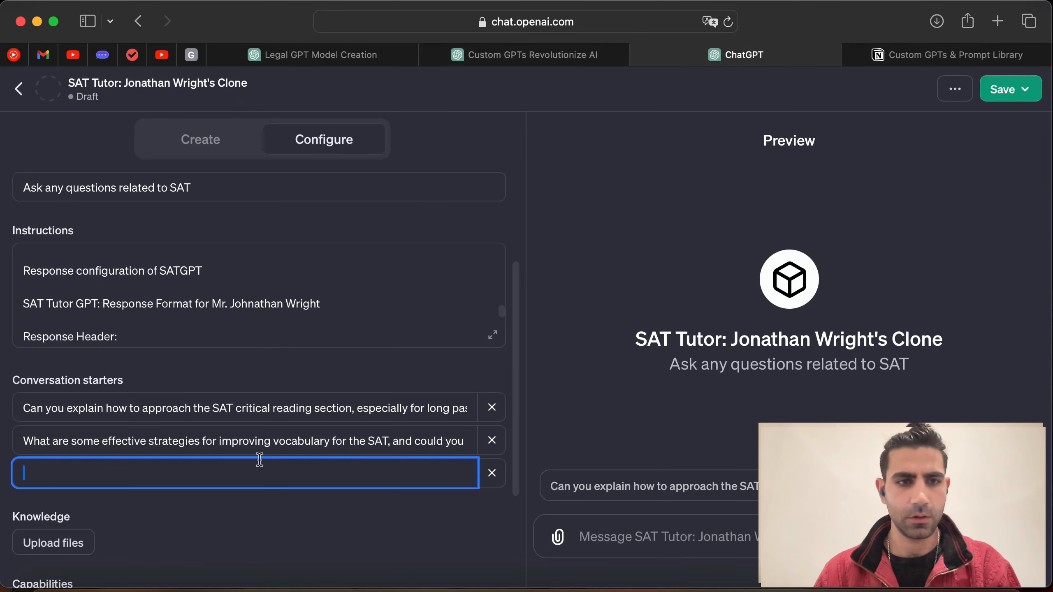
{"action": "left_click", "coordinate": [570, 62]}
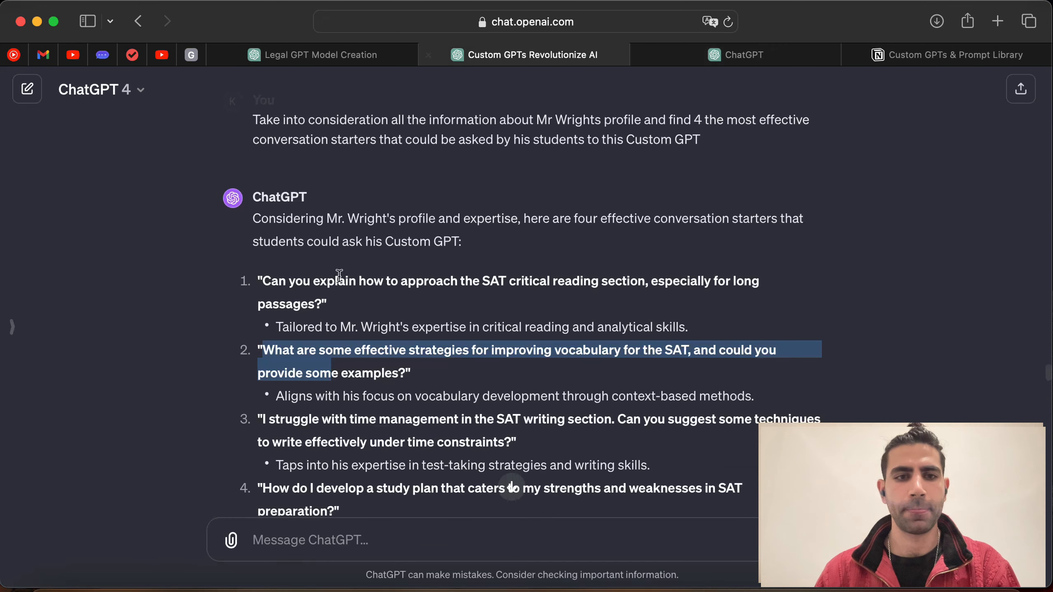
{"action": "scroll", "coordinate": [245, 394], "scroll_direction": "down", "scroll_amount": 1}
{"action": "scroll", "coordinate": [271, 404], "scroll_direction": "down", "scroll_amount": 3}
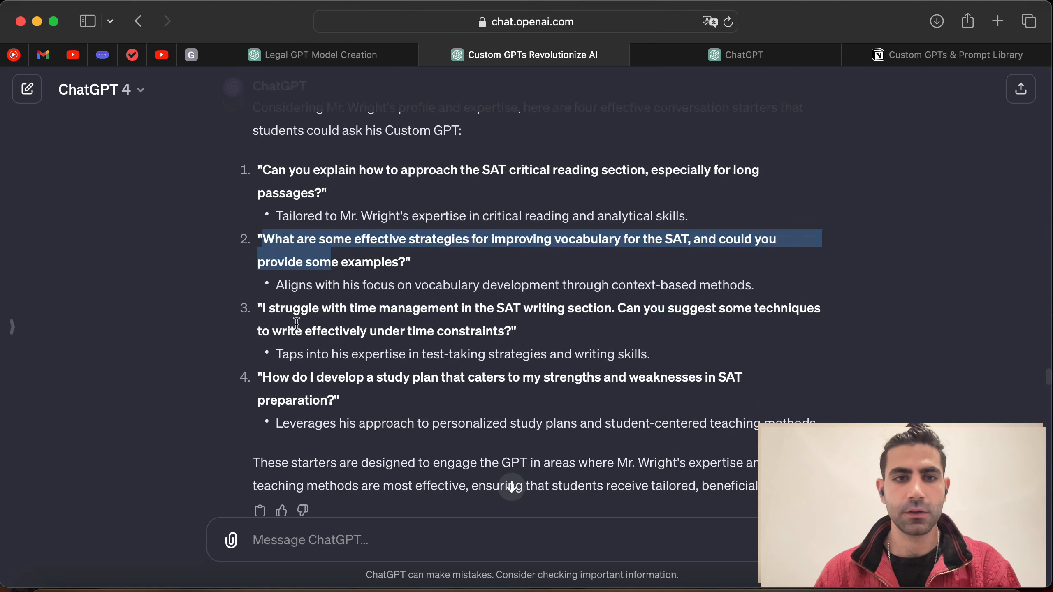
{"action": "left_click_drag", "start_coordinate": [263, 308], "coordinate": [510, 334]}
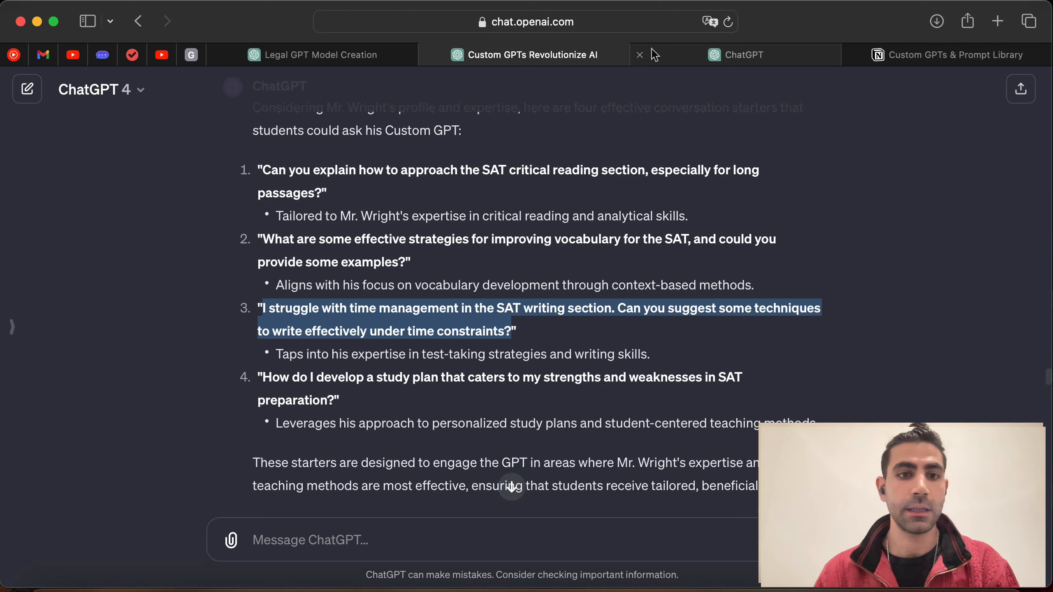
{"action": "left_click", "coordinate": [732, 60]}
{"action": "left_click", "coordinate": [277, 486]}
{"action": "type", "text": "\"I struggle with time management in the SAT writing section. Can you suggest some techniques to write effectively under time constraints?"}
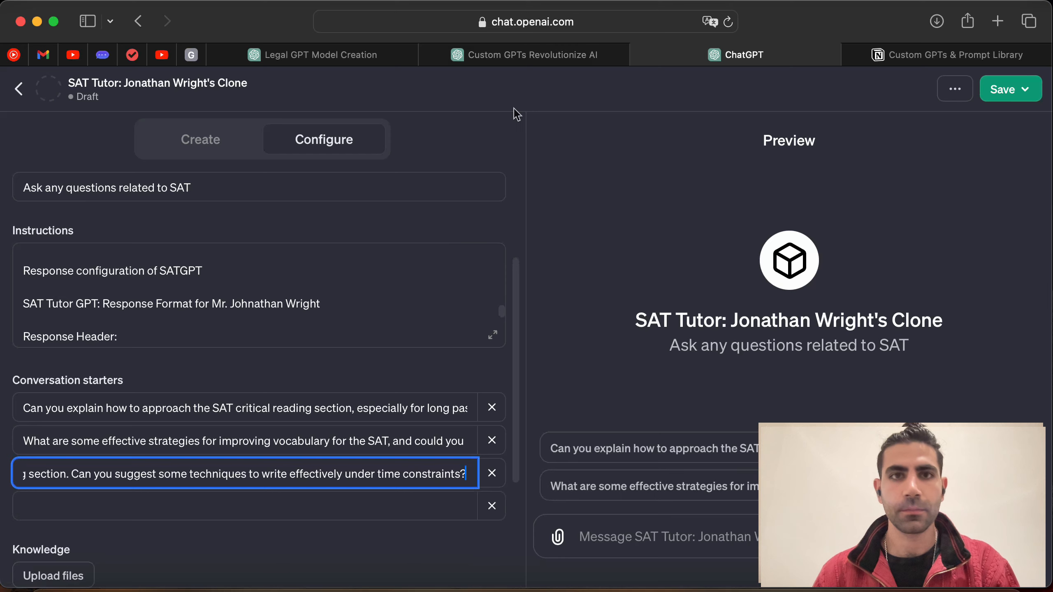
Step: Add the strengths-based study-plan question as the fourth conversation starter and return to the GPT Builder
{"action": "left_click", "coordinate": [506, 54]}
{"action": "left_click_drag", "start_coordinate": [263, 376], "coordinate": [335, 400]}
{"action": "key", "text": "cmd+c"}
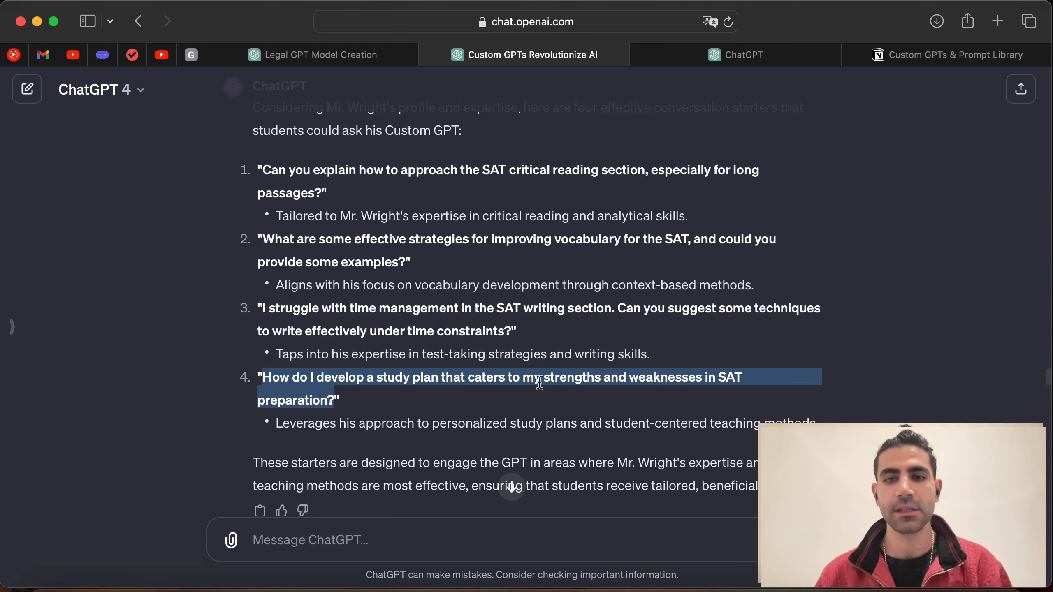
{"action": "scroll", "coordinate": [441, 336], "scroll_direction": "down", "scroll_amount": 1}
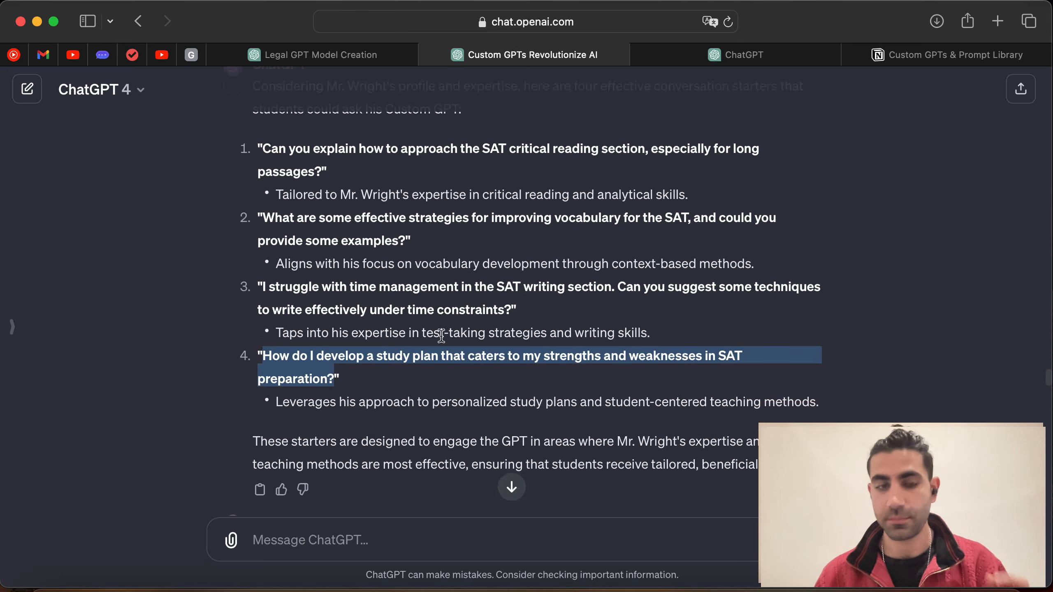
{"action": "left_click_drag", "start_coordinate": [274, 402], "coordinate": [492, 392]}
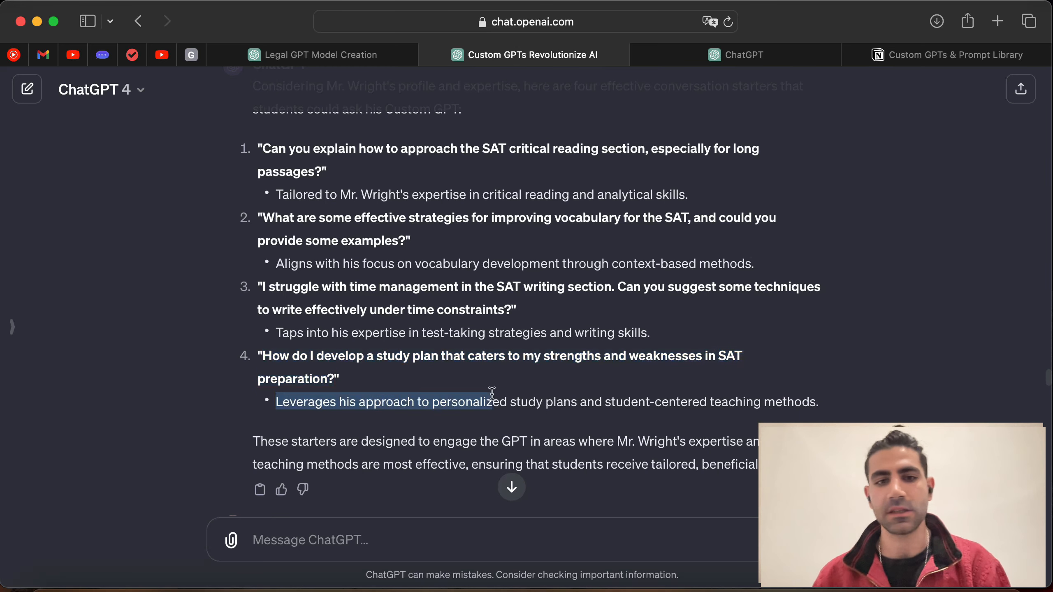
{"action": "scroll", "coordinate": [966, 231], "scroll_direction": "down", "scroll_amount": 1}
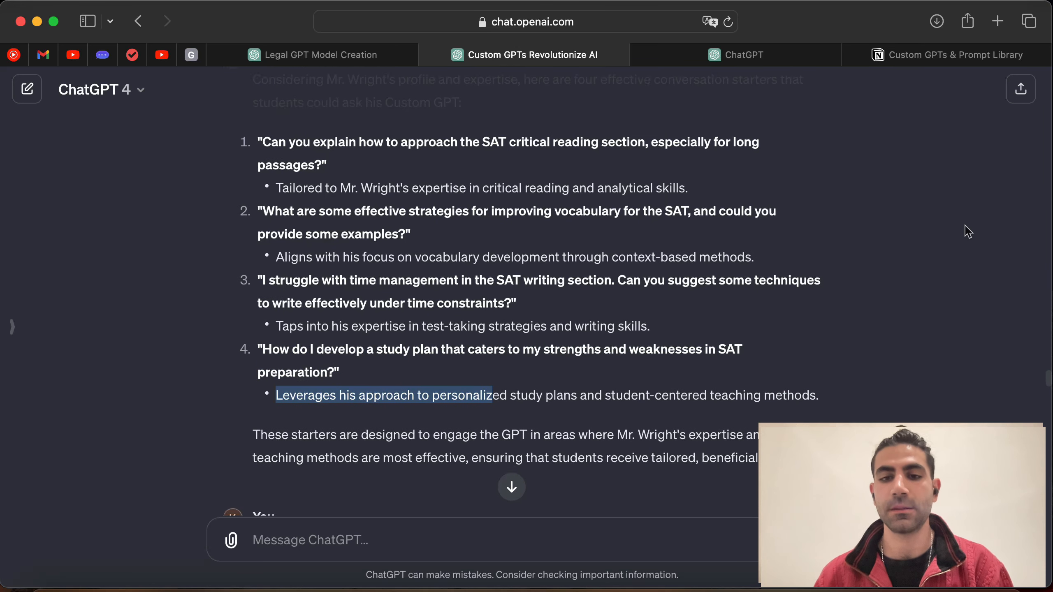
{"action": "scroll", "coordinate": [967, 231], "scroll_direction": "down", "scroll_amount": 2}
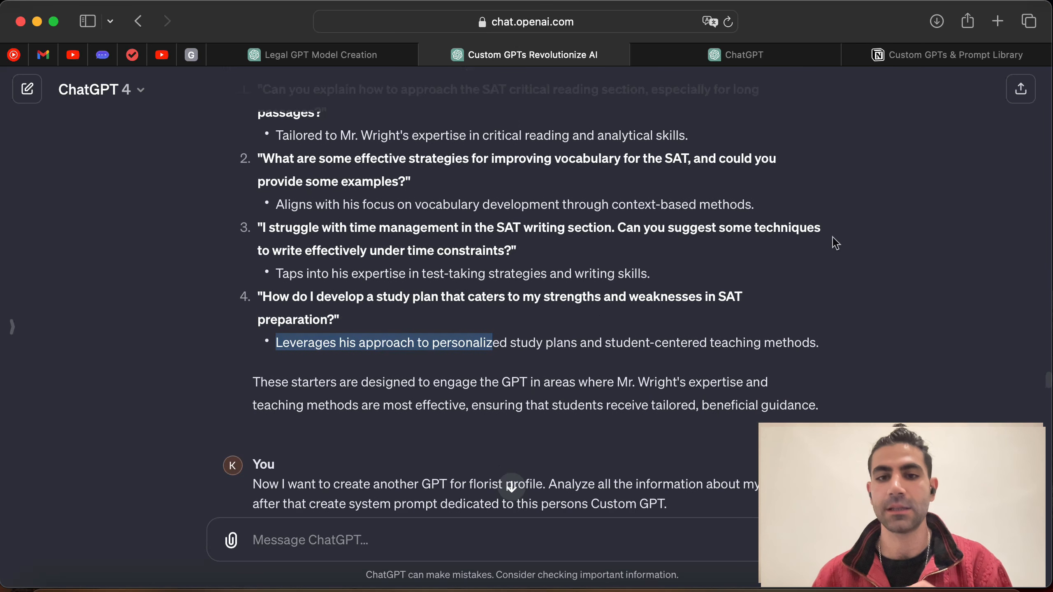
{"action": "left_click", "coordinate": [796, 53]}
{"action": "left_click", "coordinate": [357, 513]}
{"action": "key", "text": "cmd+v"}
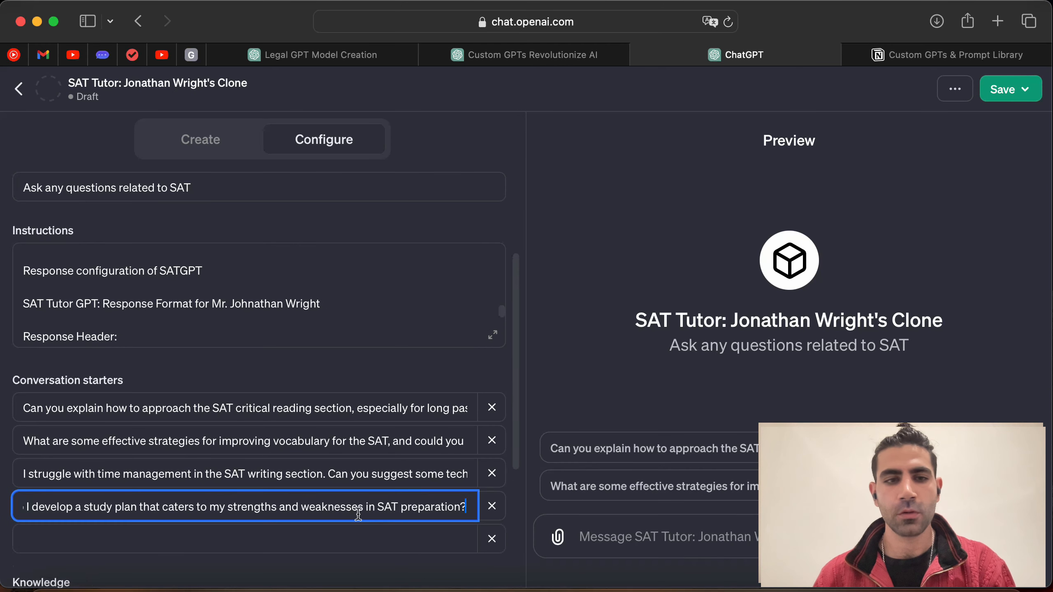
{"action": "scroll", "coordinate": [294, 487], "scroll_direction": "down", "scroll_amount": 3}
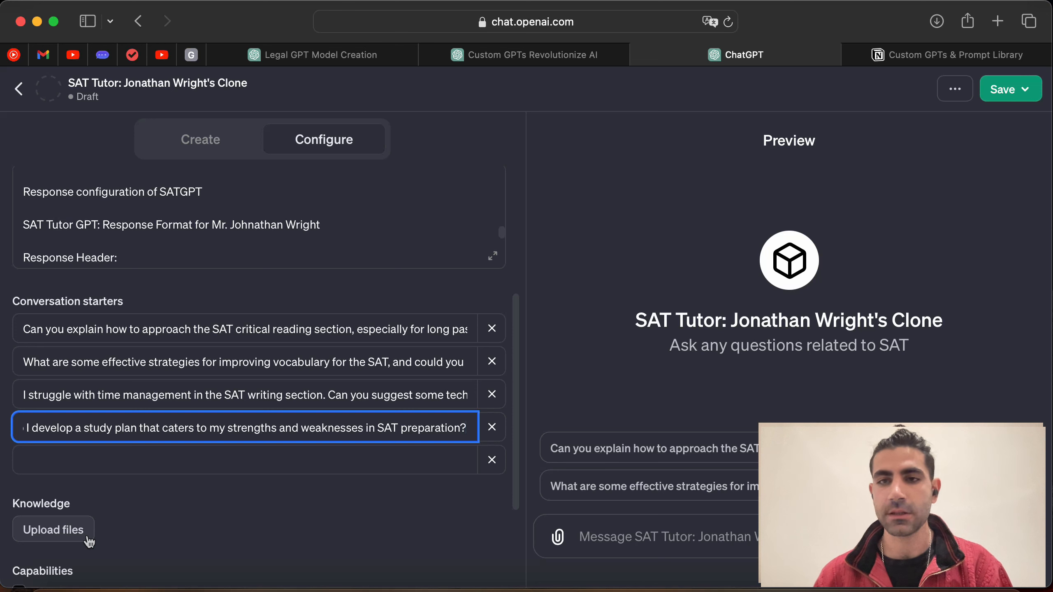
{"action": "left_click", "coordinate": [227, 148]}
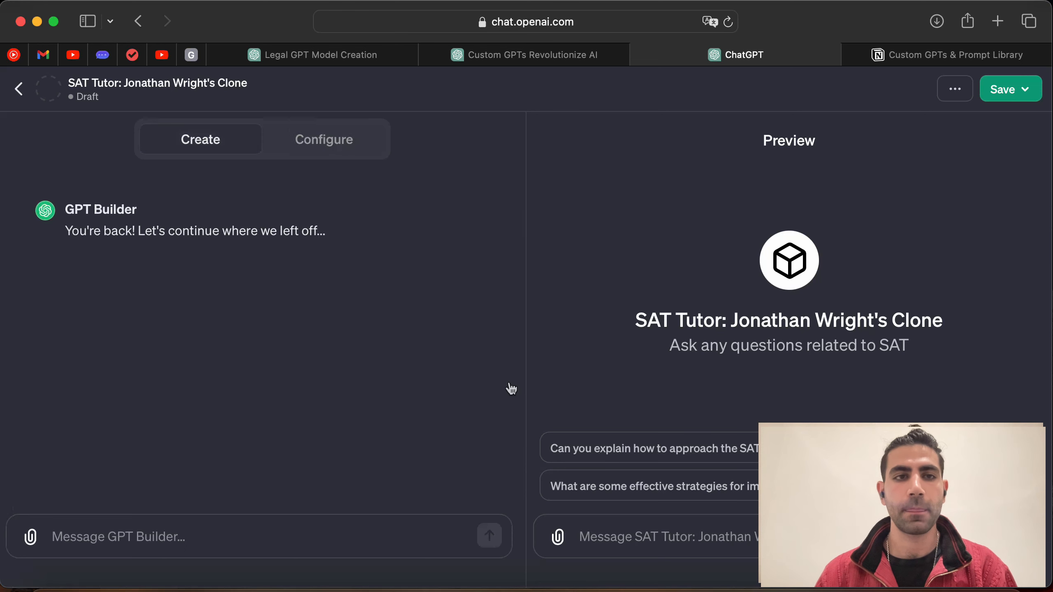
{"action": "left_click", "coordinate": [1009, 90]}
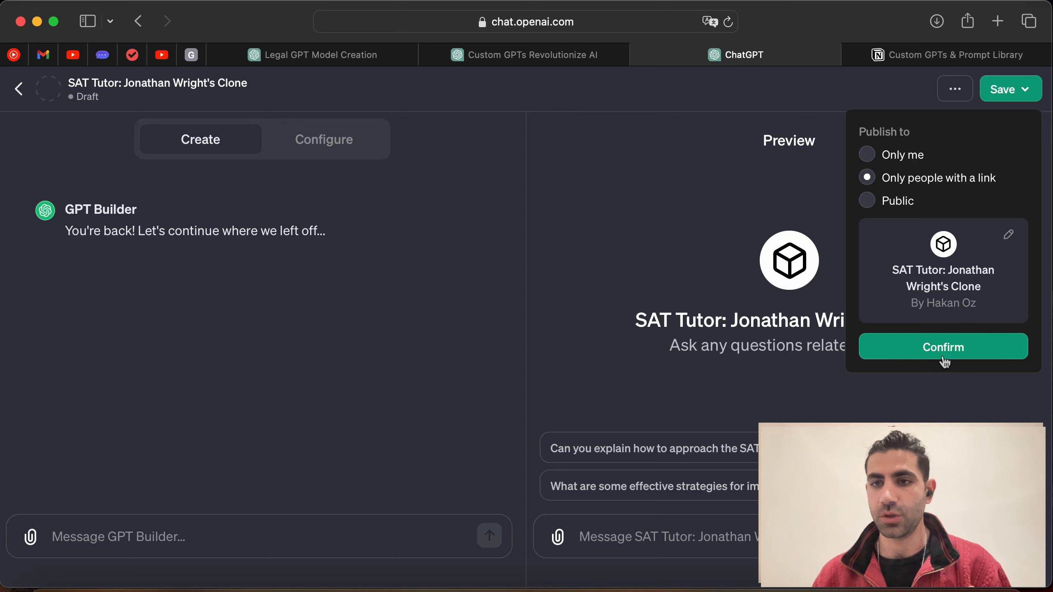
Step: Publish the GPT for 'Only people with a link' and ask it the critical-reading starter question
{"action": "mouse_move", "coordinate": [890, 211]}
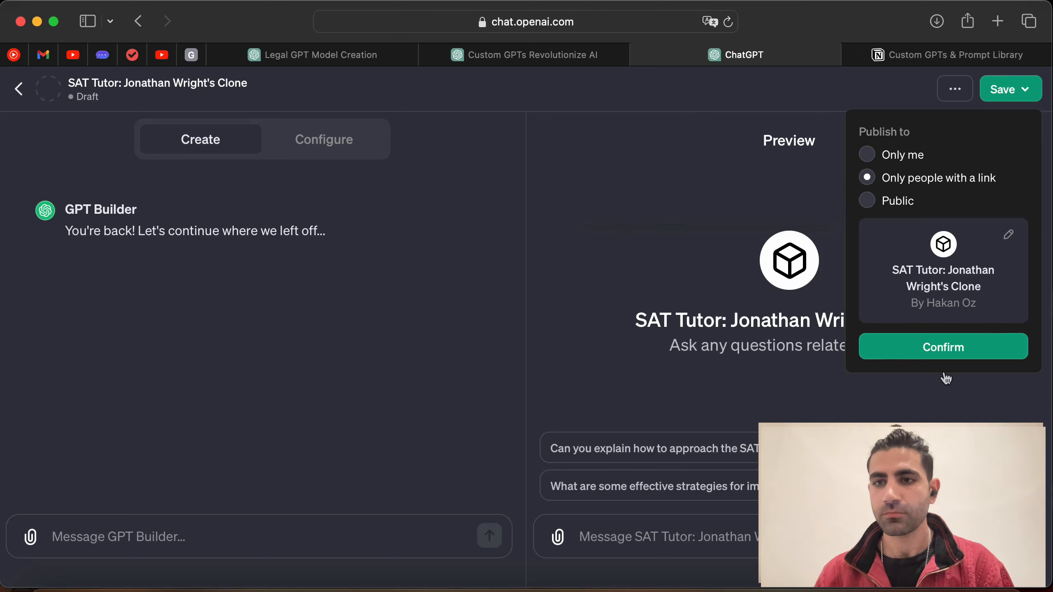
{"action": "left_click", "coordinate": [949, 352]}
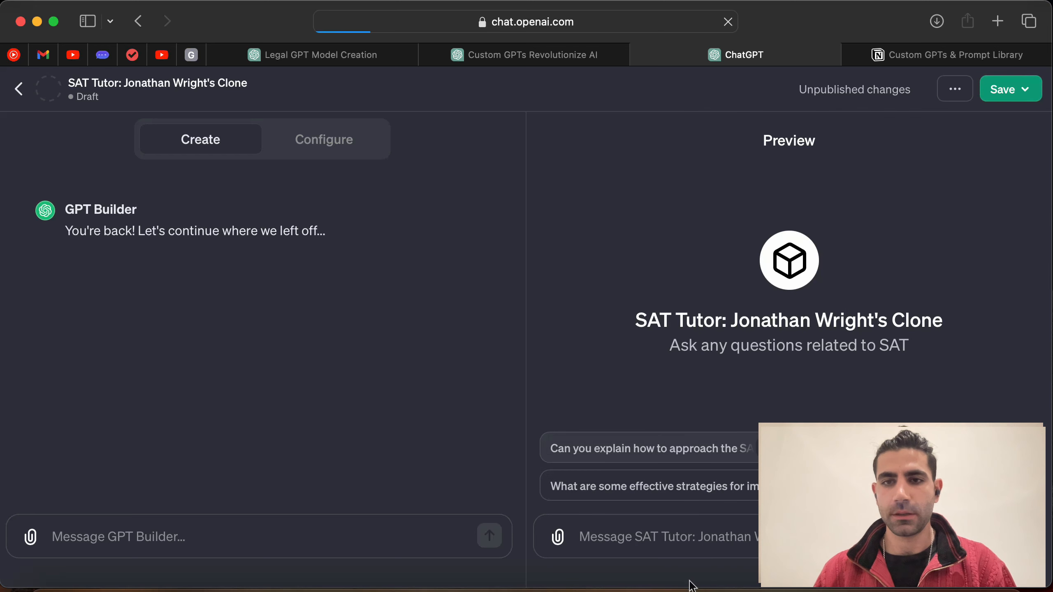
{"action": "left_click", "coordinate": [475, 447]}
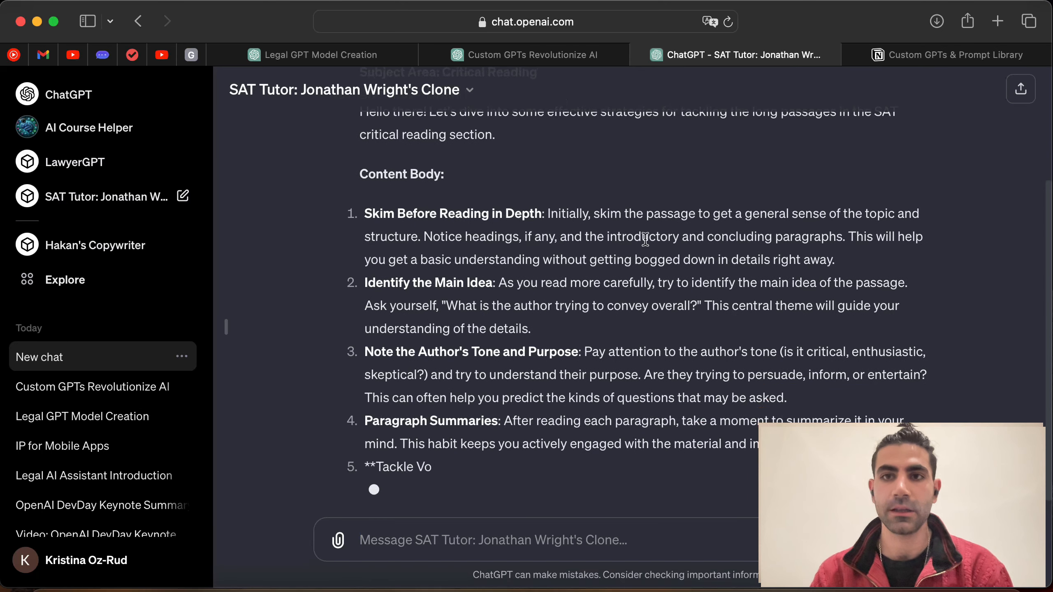
Step: Review the long-passage strategies reply, from the Skim Before Reading in Depth heading to the tutor's follow-up question
{"action": "scroll", "coordinate": [645, 239], "scroll_direction": "up", "scroll_amount": 2}
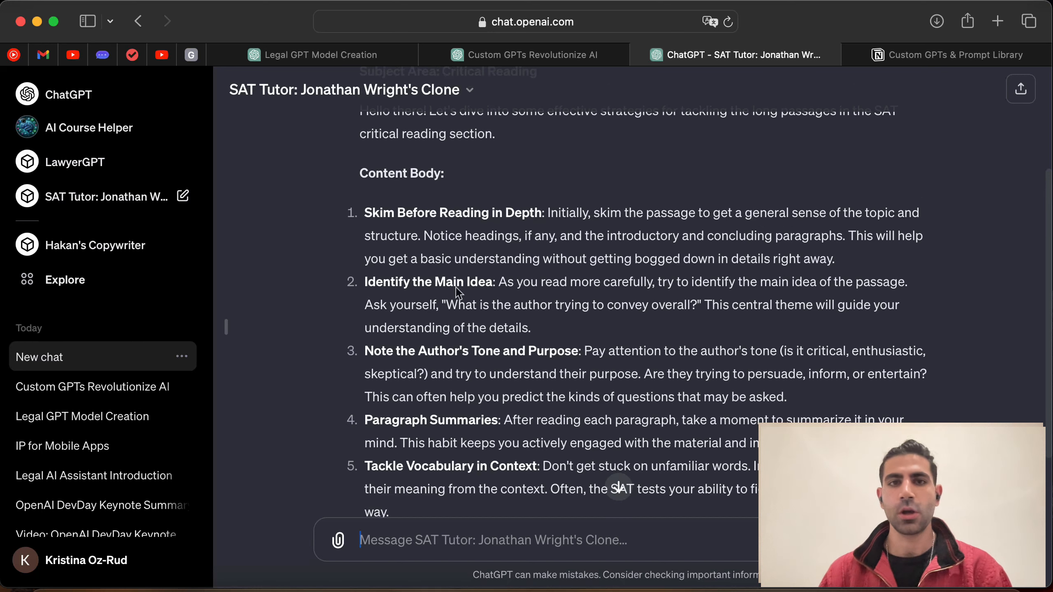
{"action": "left_click_drag", "start_coordinate": [364, 213], "coordinate": [559, 212]}
{"action": "left_click", "coordinate": [539, 232]}
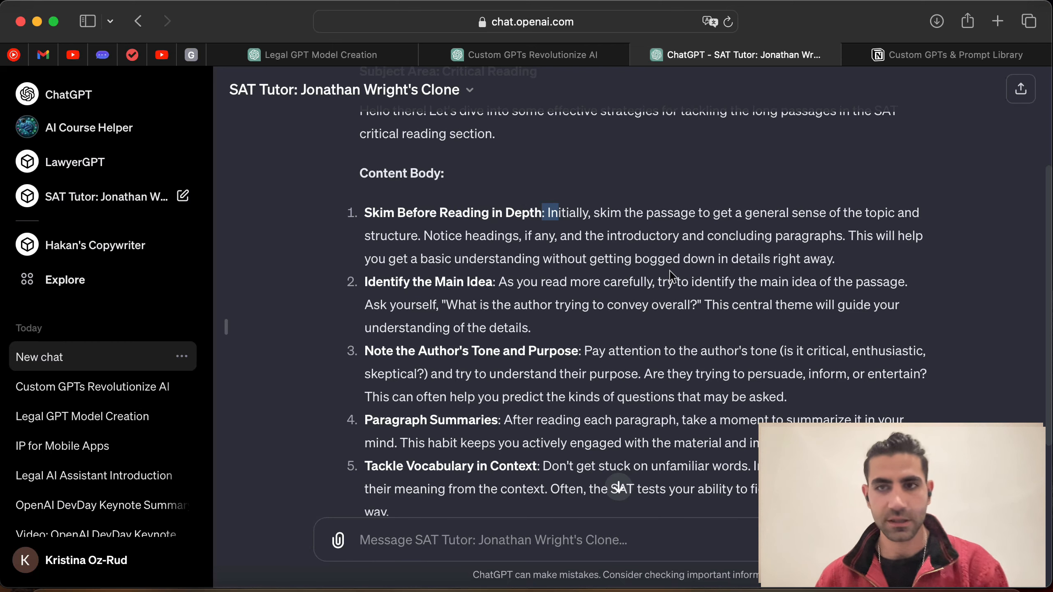
{"action": "scroll", "coordinate": [472, 309], "scroll_direction": "down", "scroll_amount": 1}
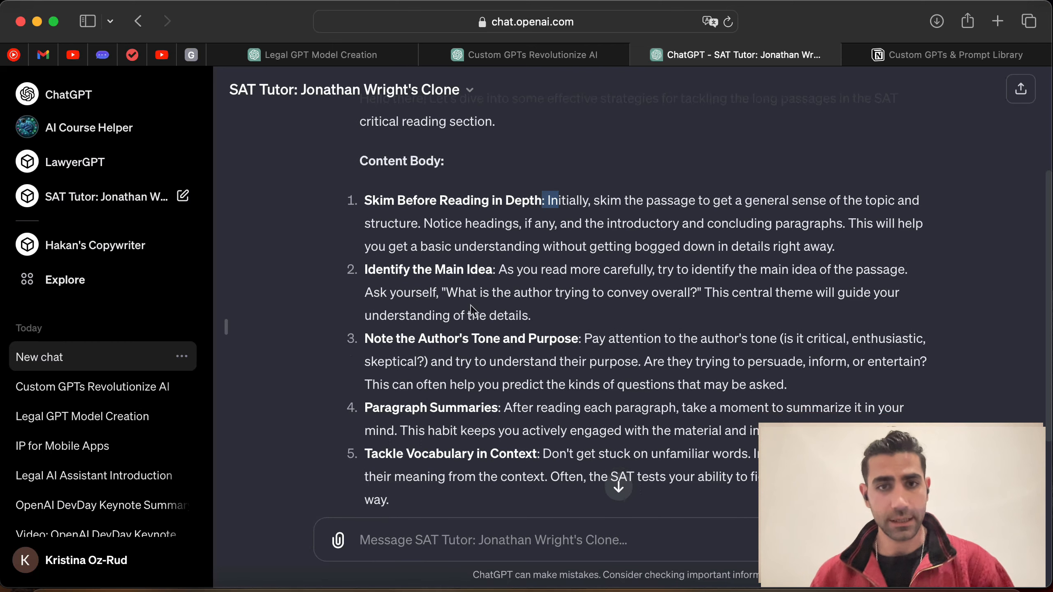
{"action": "scroll", "coordinate": [468, 306], "scroll_direction": "down", "scroll_amount": 1}
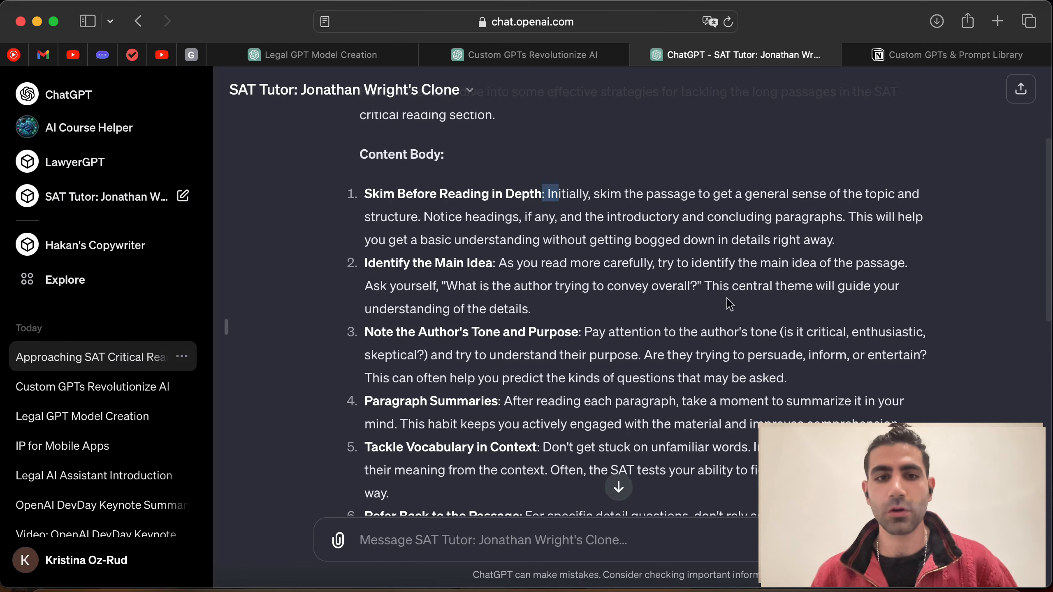
{"action": "scroll", "coordinate": [729, 305], "scroll_direction": "down", "scroll_amount": 5}
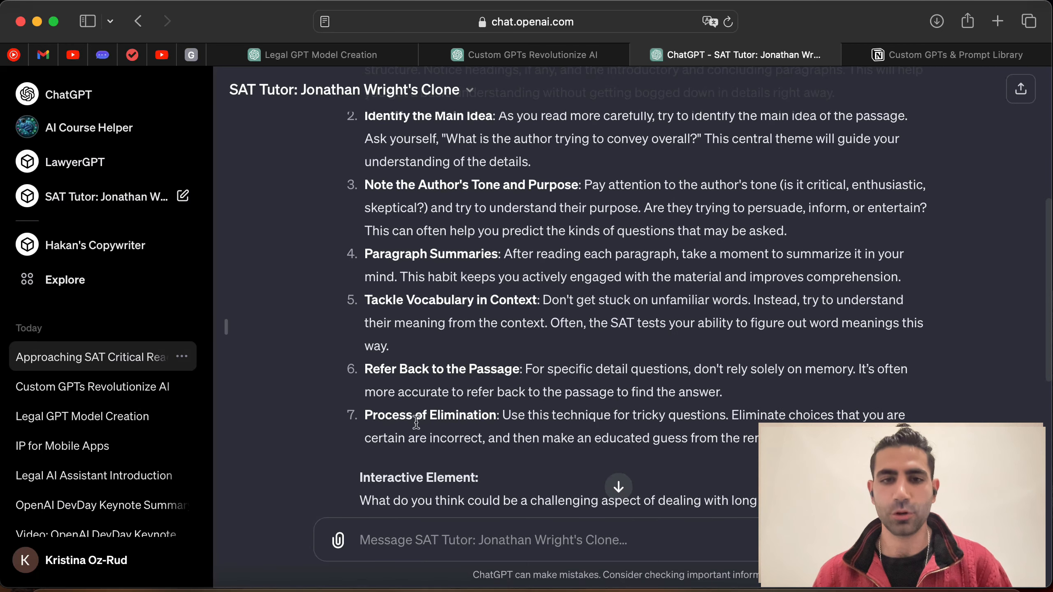
{"action": "scroll", "coordinate": [616, 380], "scroll_direction": "down", "scroll_amount": 6}
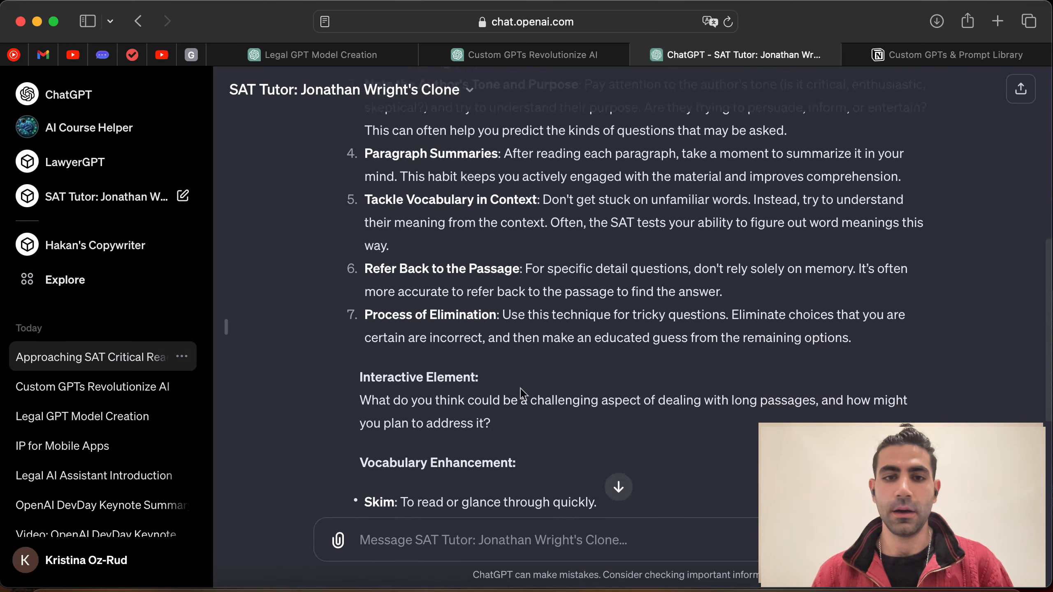
{"action": "left_click_drag", "start_coordinate": [360, 328], "coordinate": [534, 365]}
{"action": "left_click", "coordinate": [533, 365]}
Step: Go over the Skim and Comprehension definitions, then bring up the SAT Critical Reading test
{"action": "scroll", "coordinate": [633, 353], "scroll_direction": "down", "scroll_amount": 4}
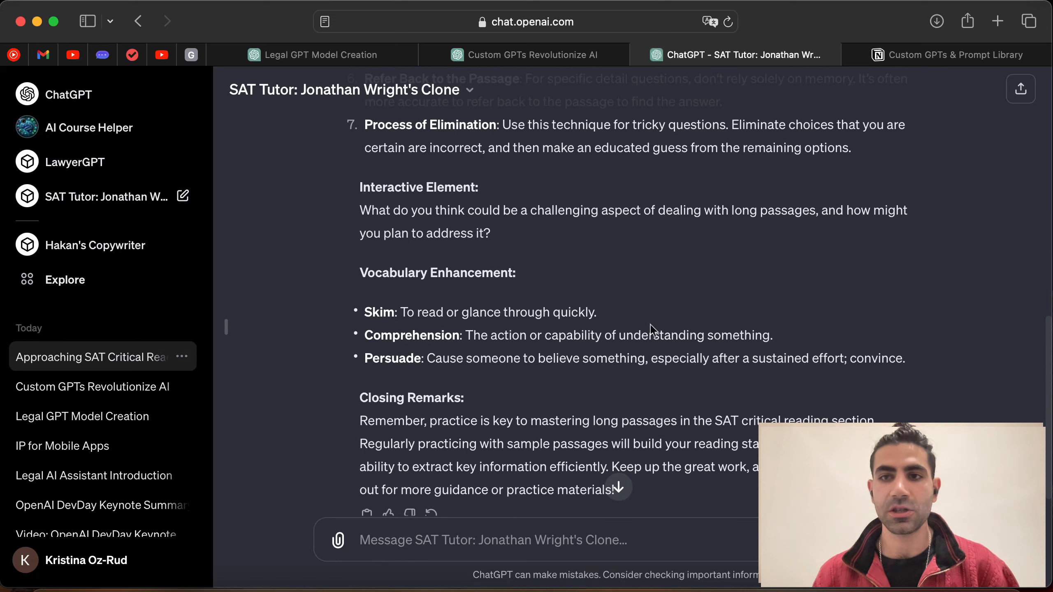
{"action": "scroll", "coordinate": [649, 327], "scroll_direction": "down", "scroll_amount": 1}
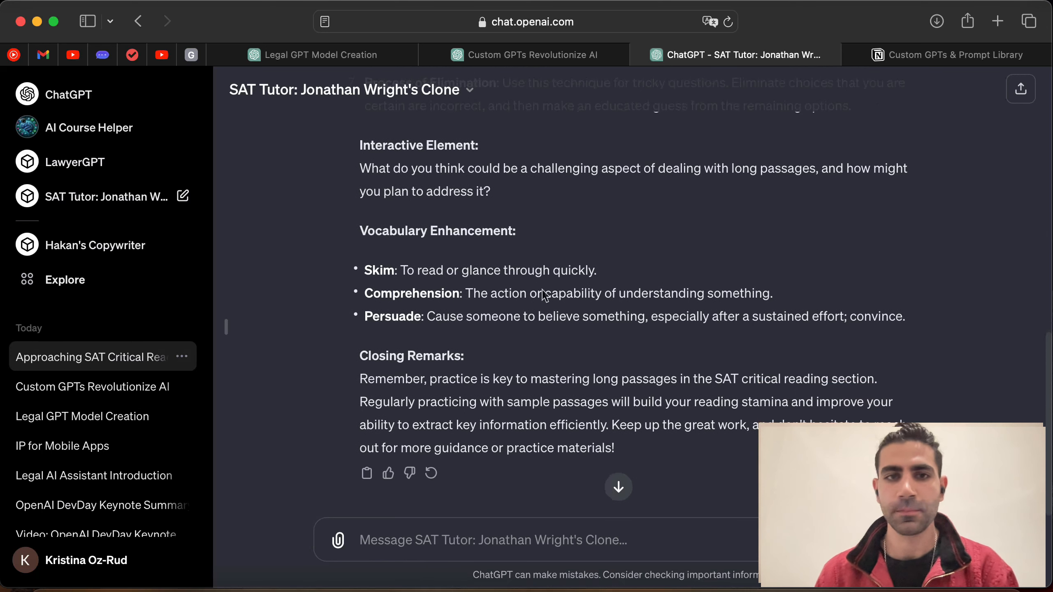
{"action": "scroll", "coordinate": [646, 311], "scroll_direction": "up", "scroll_amount": 1}
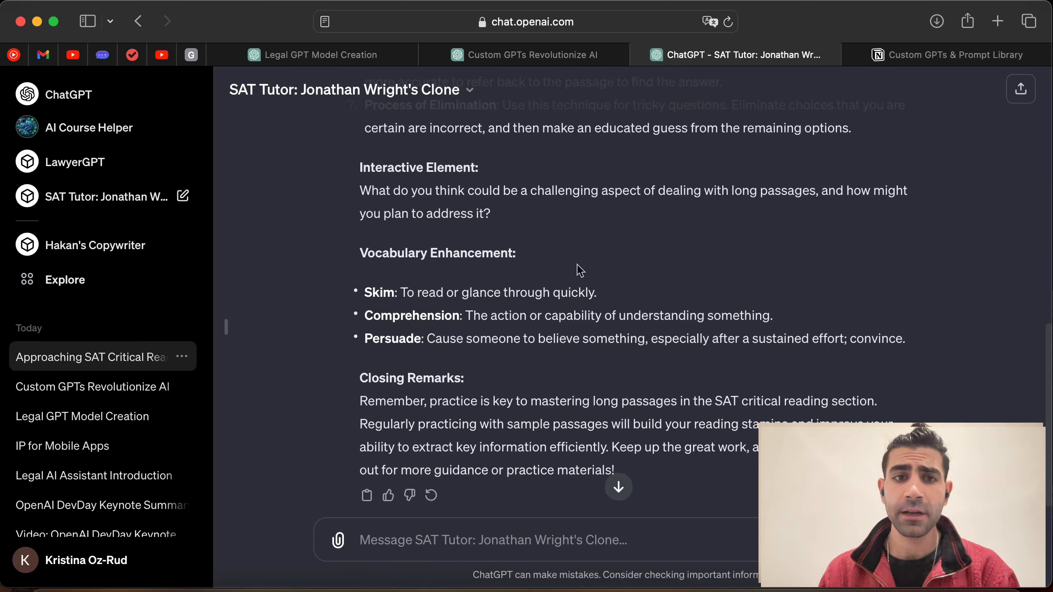
{"action": "left_click_drag", "start_coordinate": [420, 293], "coordinate": [472, 294]}
{"action": "left_click_drag", "start_coordinate": [623, 293], "coordinate": [561, 292]}
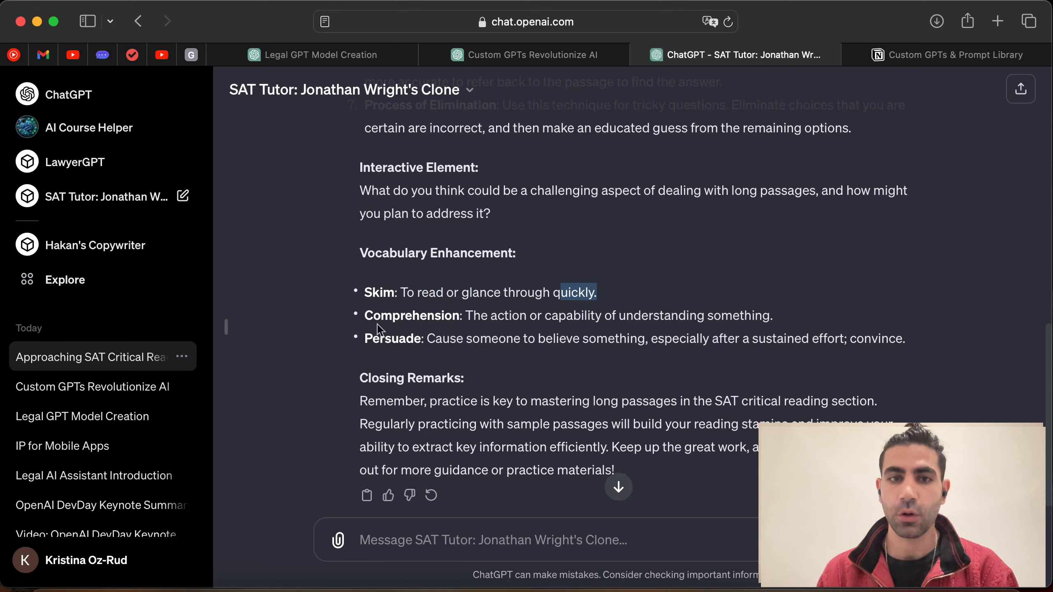
{"action": "left_click_drag", "start_coordinate": [464, 318], "coordinate": [600, 316]}
{"action": "left_click", "coordinate": [677, 334]}
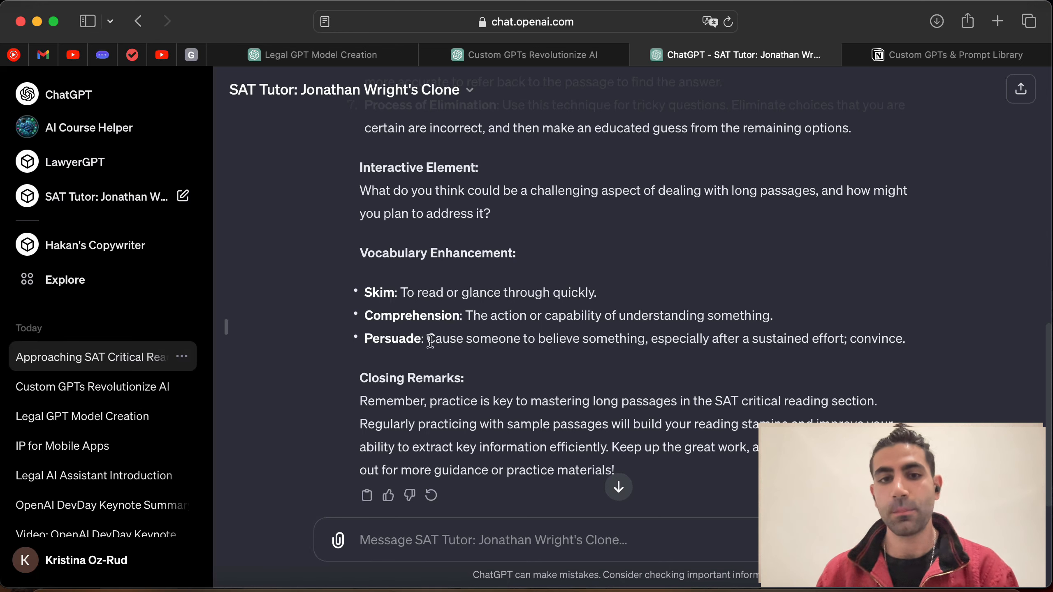
{"action": "scroll", "coordinate": [642, 352], "scroll_direction": "down", "scroll_amount": 1}
{"action": "scroll", "coordinate": [647, 351], "scroll_direction": "down", "scroll_amount": 2}
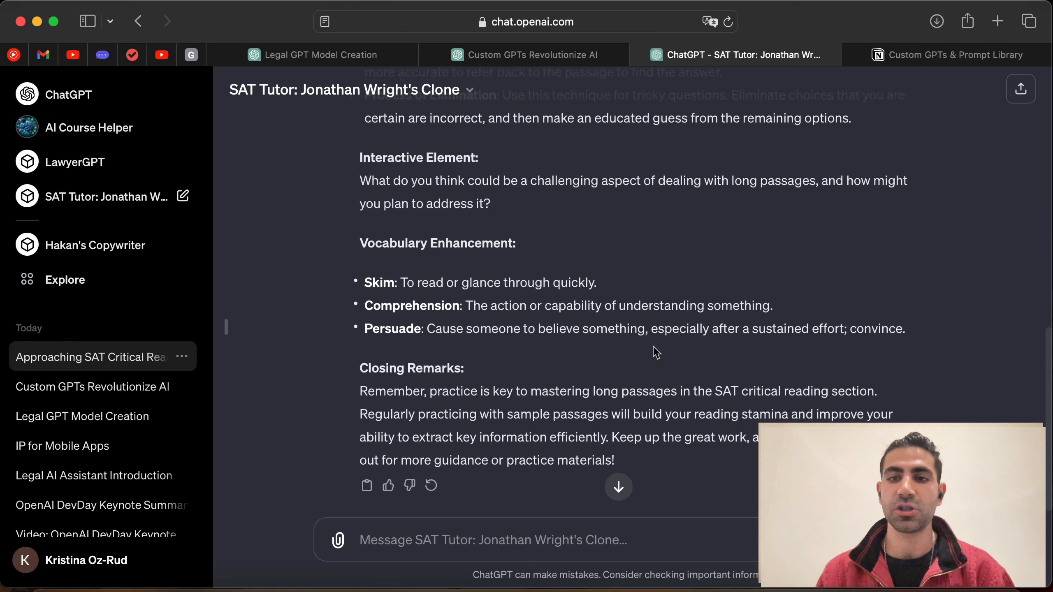
{"action": "scroll", "coordinate": [654, 347], "scroll_direction": "down", "scroll_amount": 1}
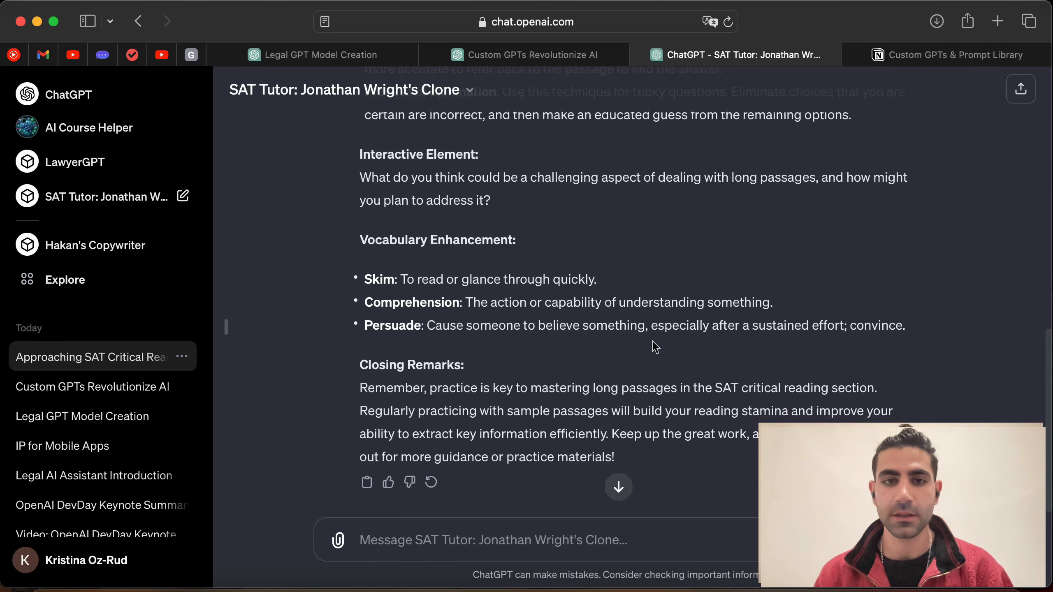
{"action": "scroll", "coordinate": [655, 347], "scroll_direction": "down", "scroll_amount": 3}
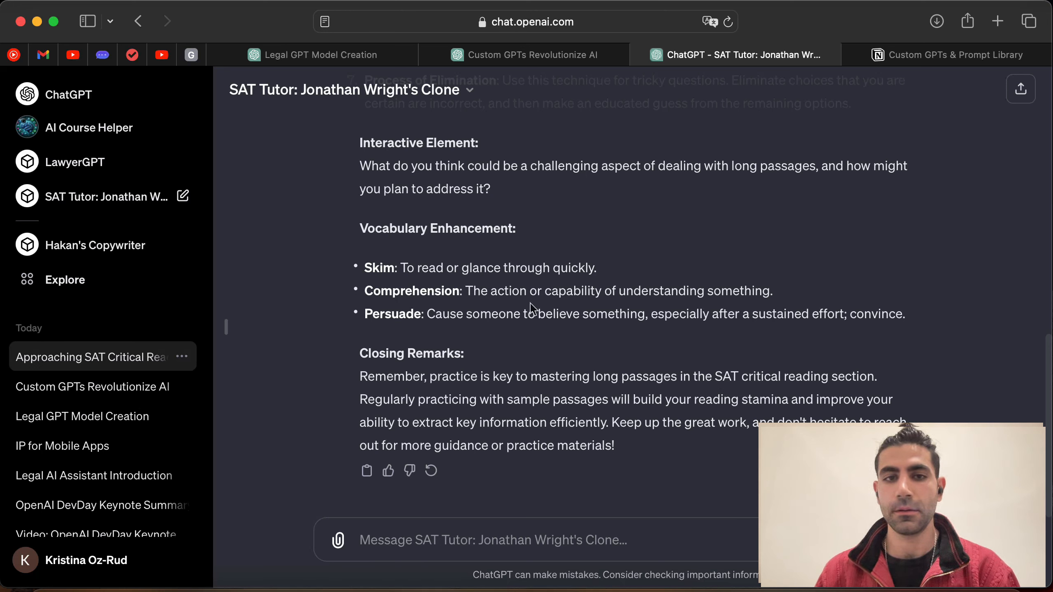
{"action": "scroll", "coordinate": [445, 265], "scroll_direction": "up", "scroll_amount": 1}
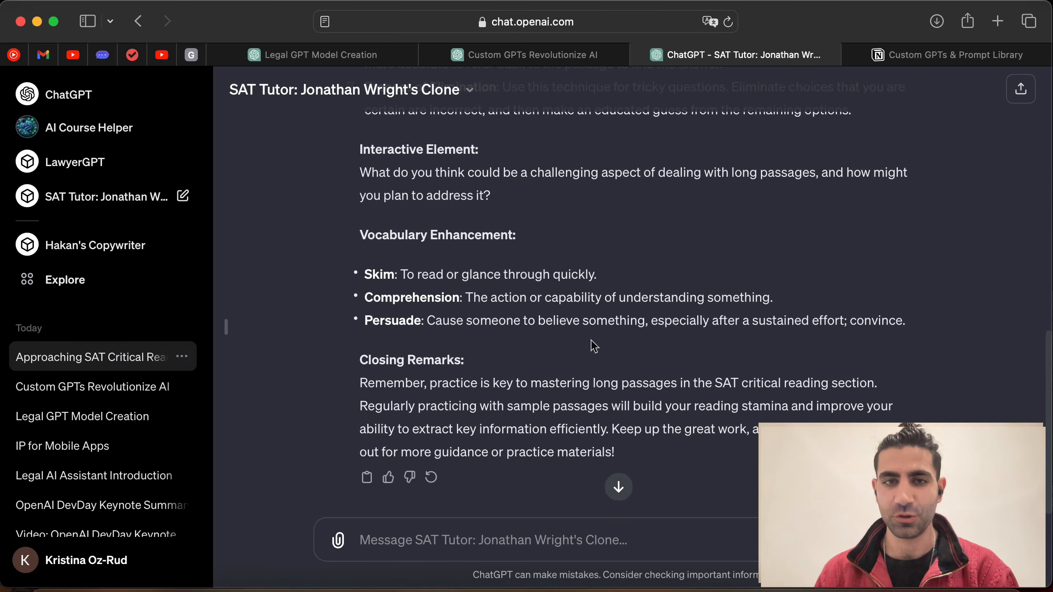
{"action": "scroll", "coordinate": [588, 337], "scroll_direction": "down", "scroll_amount": 1}
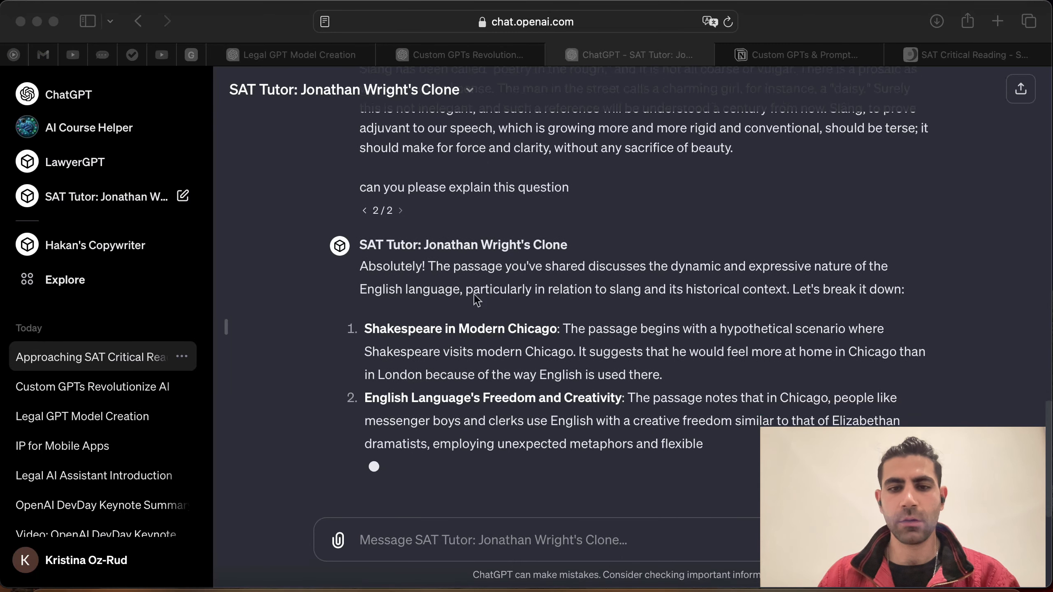
{"action": "scroll", "coordinate": [414, 300], "scroll_direction": "up", "scroll_amount": 3}
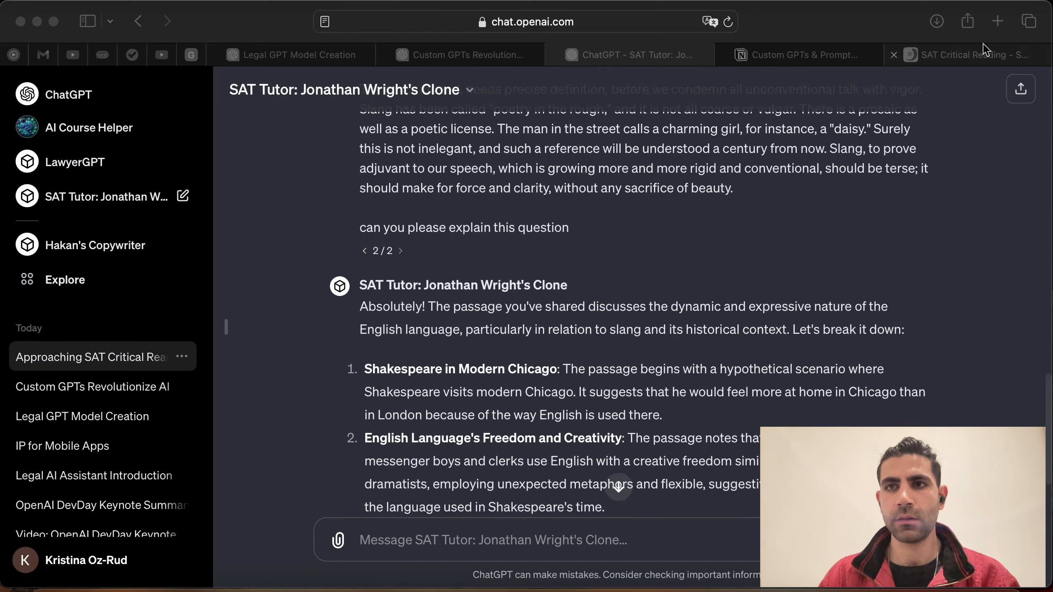
{"action": "left_click", "coordinate": [985, 53]}
Step: Check the SAT Critical Reading title and both slang passage paragraphs, then return to the SAT Tutor chat
{"action": "left_click", "coordinate": [426, 259]}
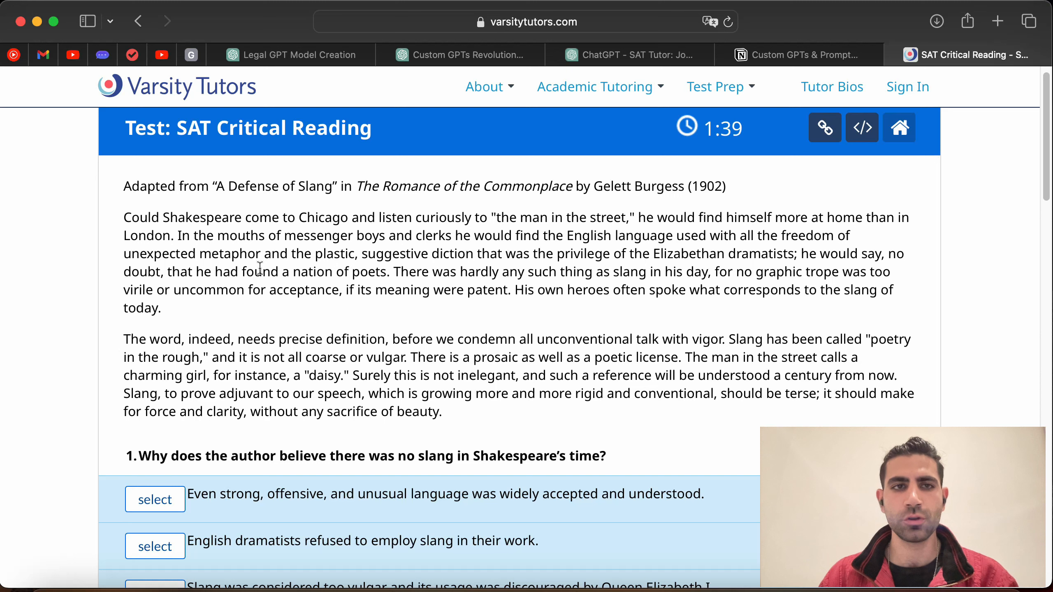
{"action": "left_click_drag", "start_coordinate": [176, 128], "coordinate": [360, 129]}
{"action": "left_click", "coordinate": [238, 187]}
{"action": "left_click_drag", "start_coordinate": [175, 126], "coordinate": [387, 135]}
{"action": "left_click", "coordinate": [392, 264]}
{"action": "left_click_drag", "start_coordinate": [123, 218], "coordinate": [443, 411]}
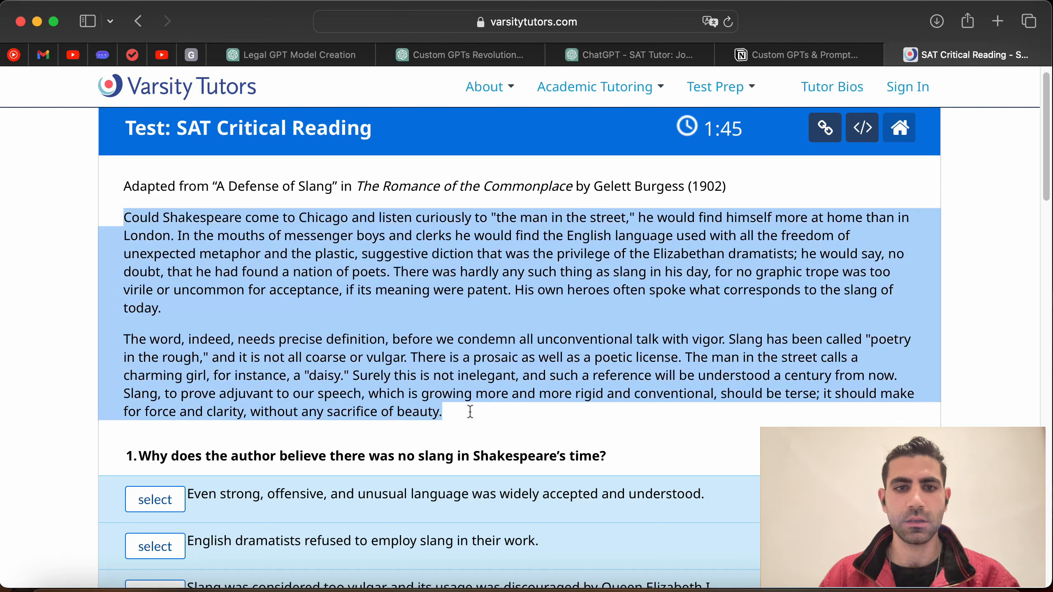
{"action": "left_click", "coordinate": [873, 203]}
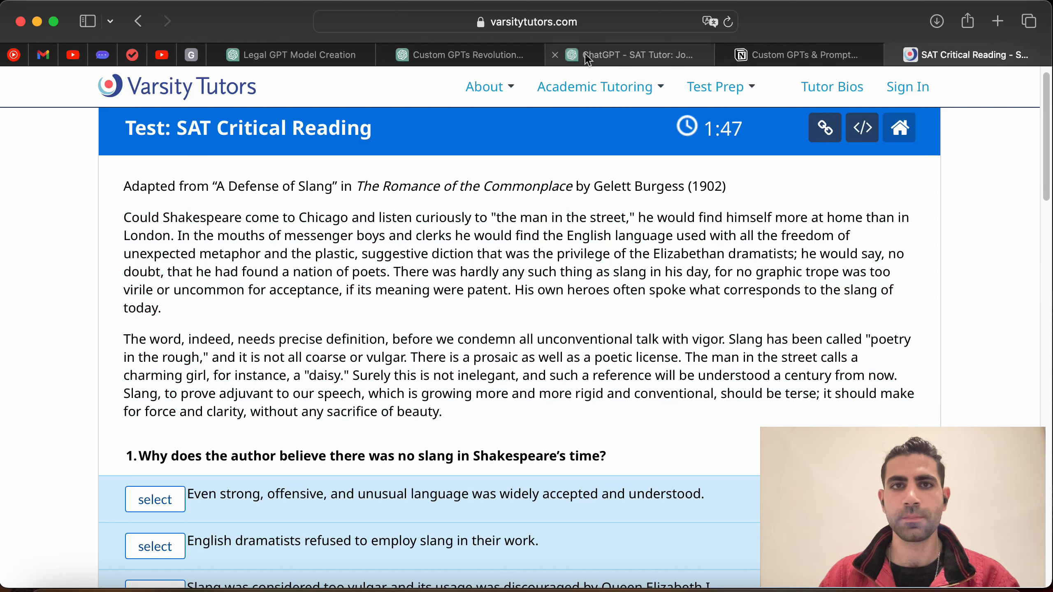
{"action": "left_click", "coordinate": [660, 53]}
Step: Review the question asked about the slang passage and the opening of the tutor's explanation
{"action": "scroll", "coordinate": [505, 383], "scroll_direction": "down", "scroll_amount": 5}
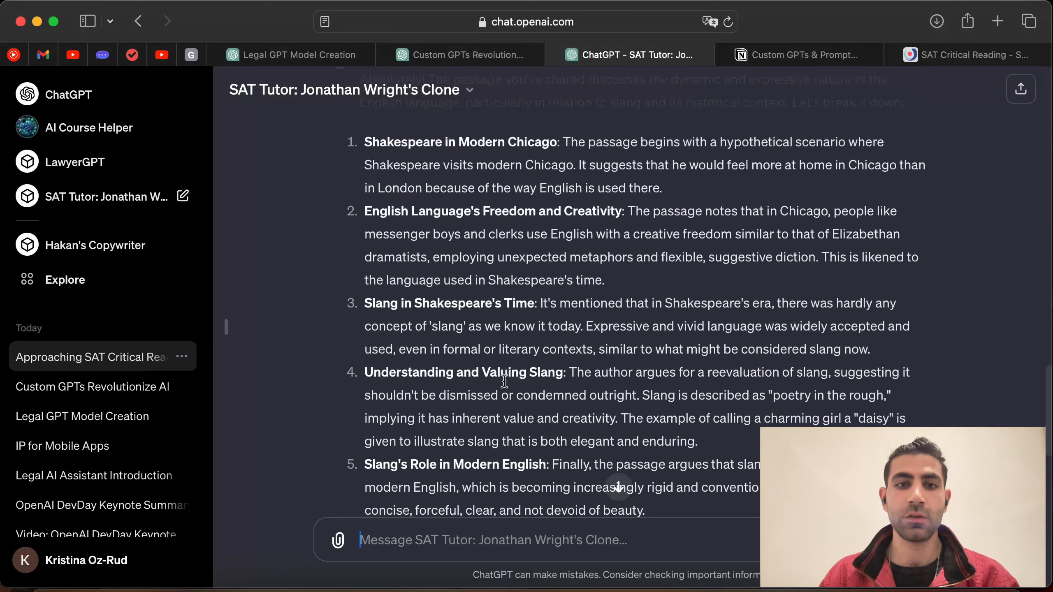
{"action": "scroll", "coordinate": [505, 388], "scroll_direction": "down", "scroll_amount": 5}
{"action": "scroll", "coordinate": [503, 382], "scroll_direction": "up", "scroll_amount": 10}
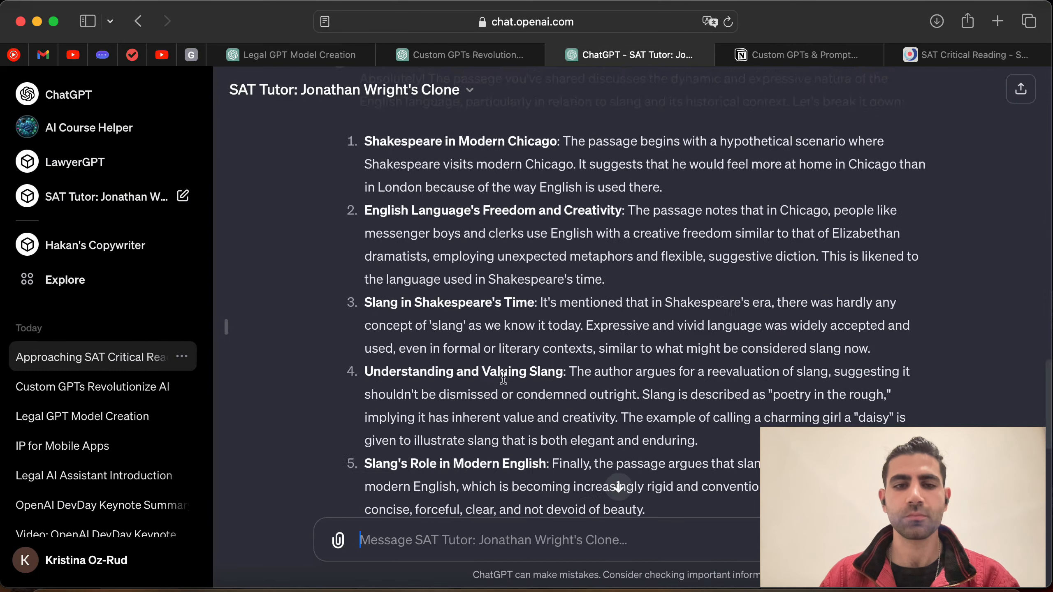
{"action": "scroll", "coordinate": [504, 378], "scroll_direction": "down", "scroll_amount": 2}
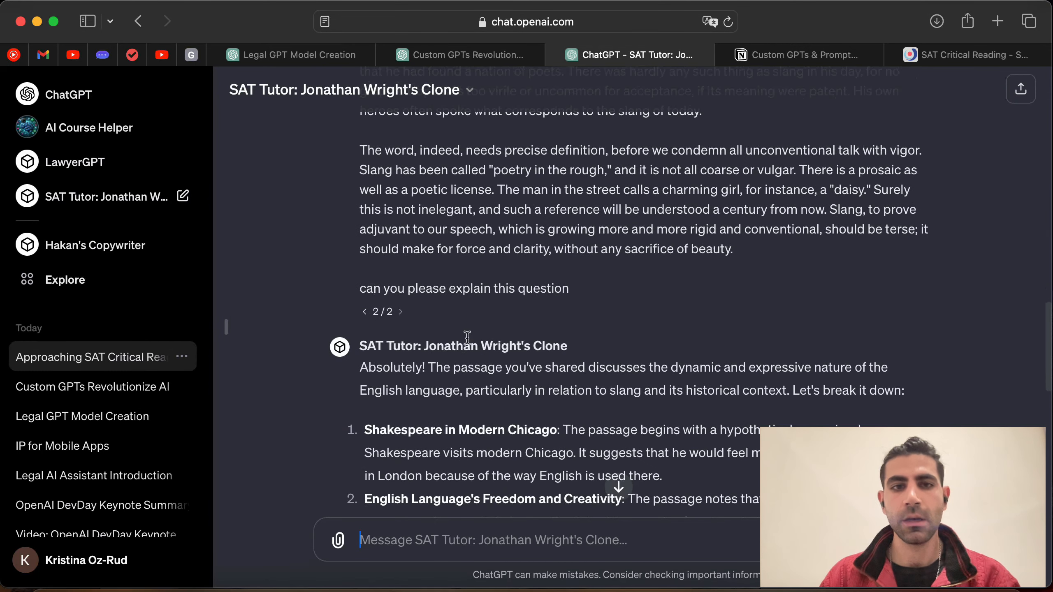
{"action": "left_click_drag", "start_coordinate": [357, 290], "coordinate": [554, 290]}
{"action": "left_click", "coordinate": [575, 295]}
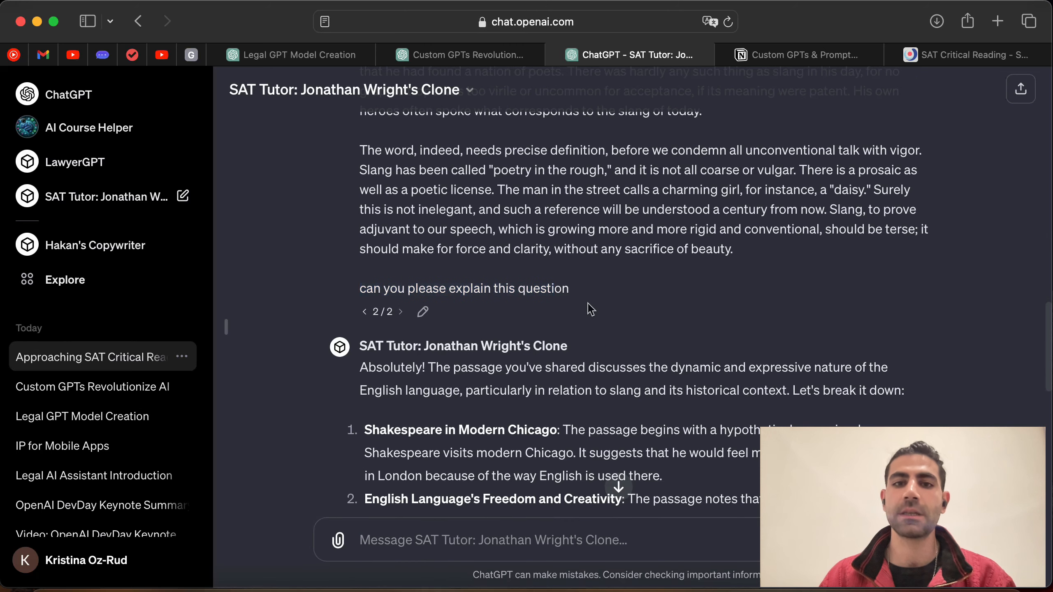
{"action": "scroll", "coordinate": [544, 408], "scroll_direction": "down", "scroll_amount": 4}
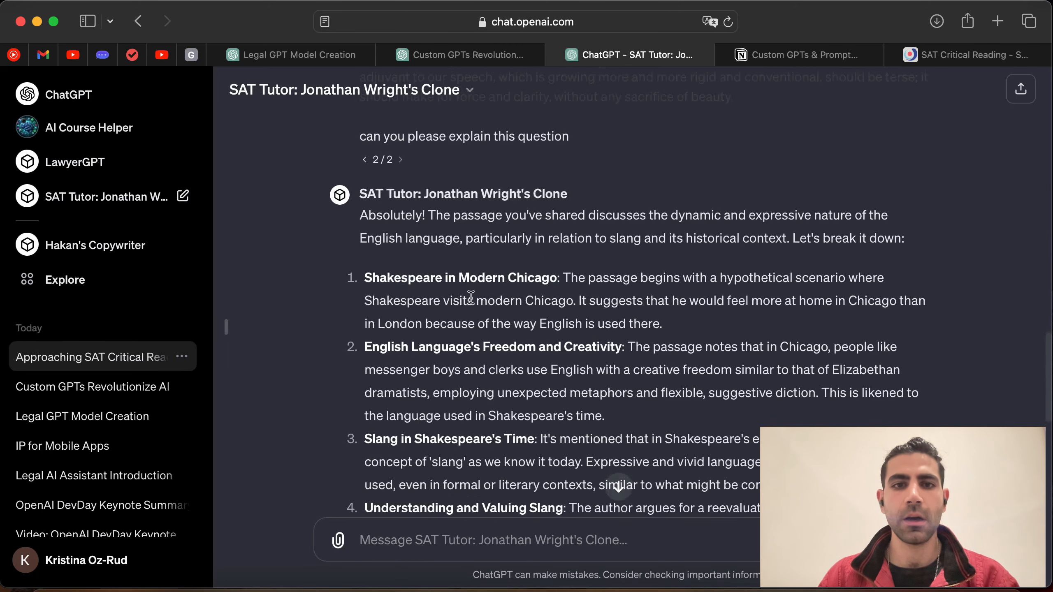
{"action": "scroll", "coordinate": [471, 287], "scroll_direction": "down", "scroll_amount": 1}
{"action": "left_click_drag", "start_coordinate": [431, 197], "coordinate": [509, 219]}
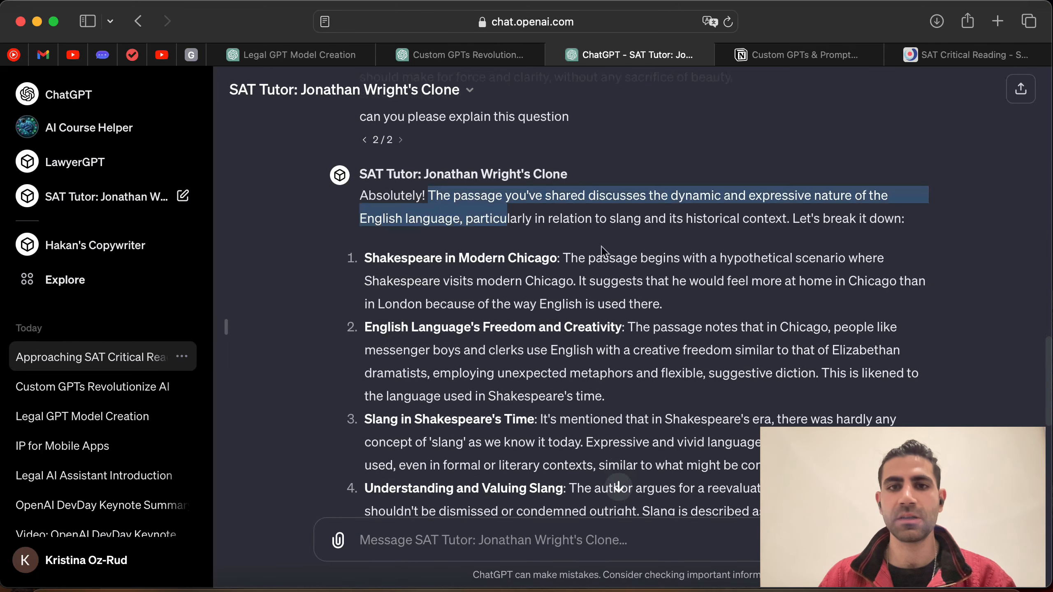
{"action": "left_click", "coordinate": [613, 278]}
Step: Read the rest of the five-point explanation and key takeaways, then start a fresh SAT Tutor chat
{"action": "scroll", "coordinate": [619, 278], "scroll_direction": "down", "scroll_amount": 2}
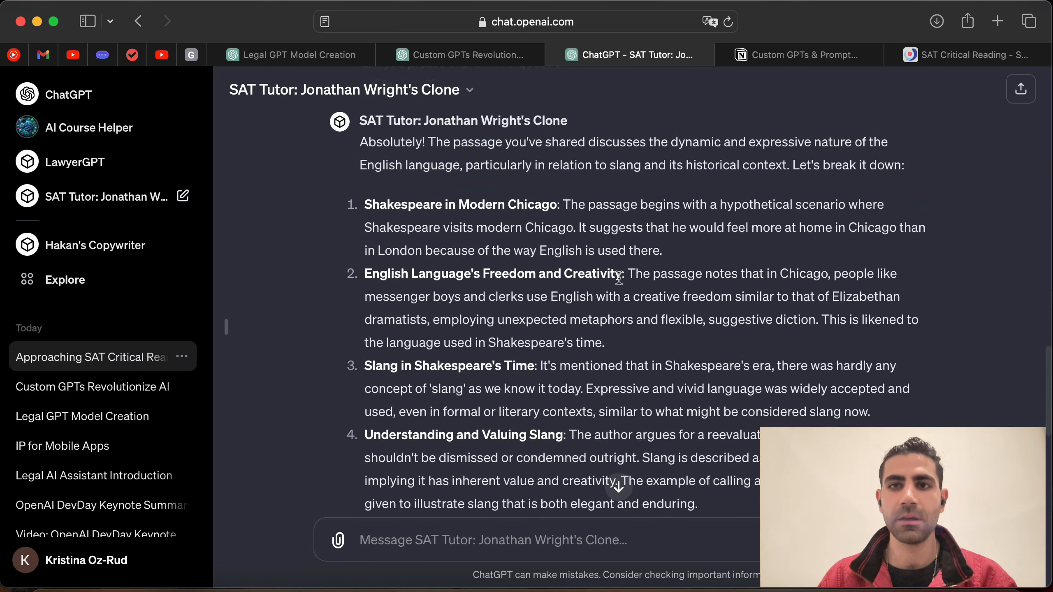
{"action": "scroll", "coordinate": [619, 279], "scroll_direction": "down", "scroll_amount": 2}
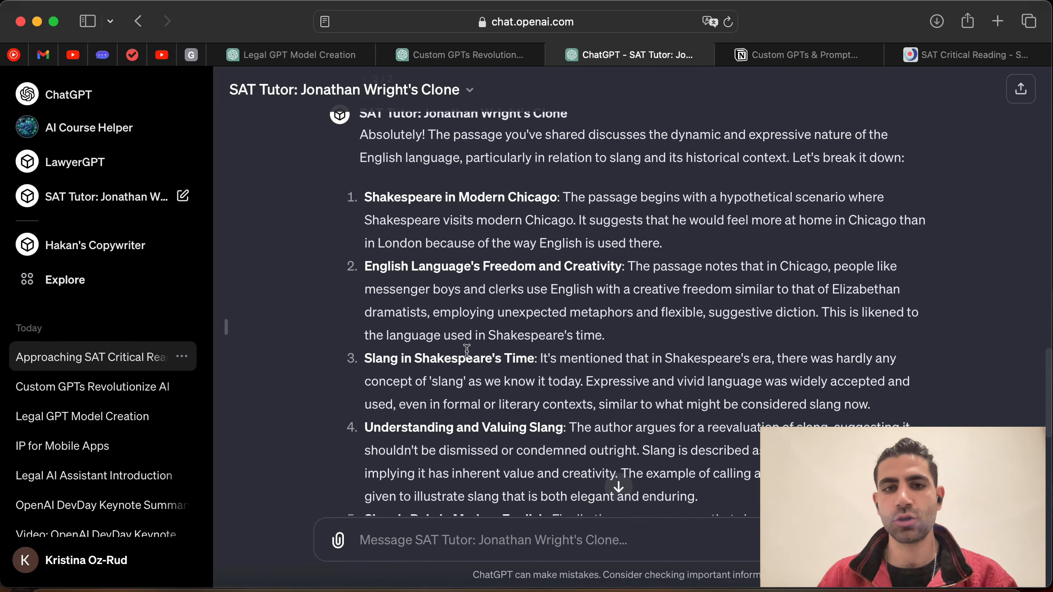
{"action": "scroll", "coordinate": [466, 351], "scroll_direction": "down", "scroll_amount": 10}
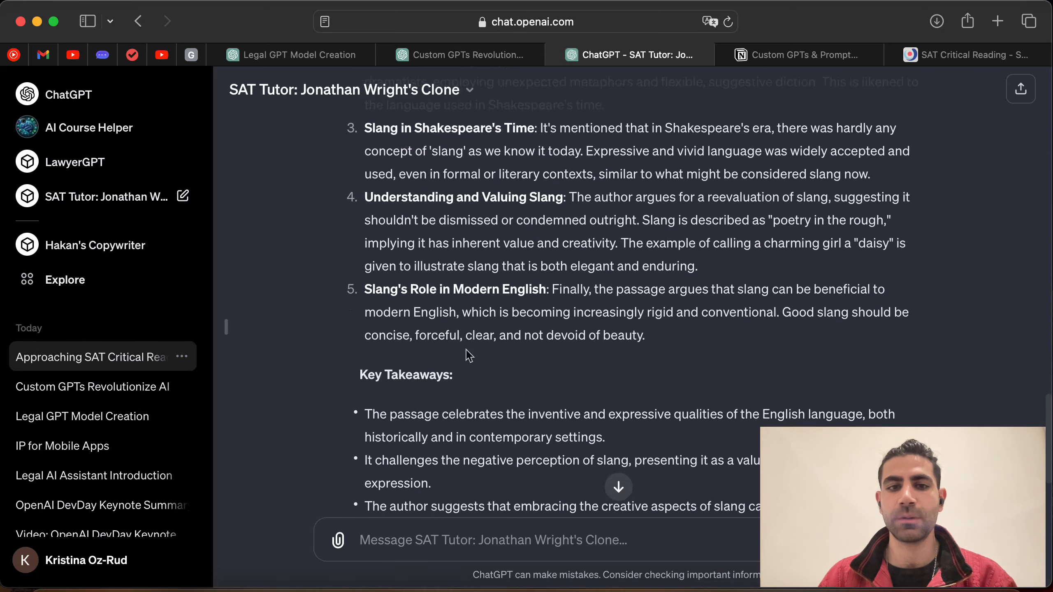
{"action": "scroll", "coordinate": [466, 351], "scroll_direction": "up", "scroll_amount": 11}
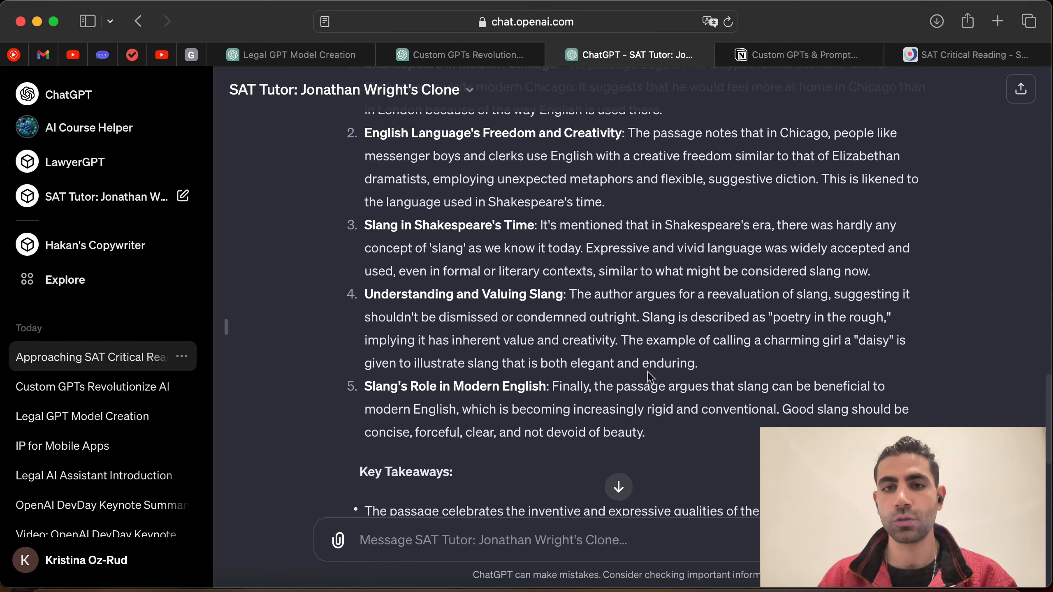
{"action": "scroll", "coordinate": [505, 356], "scroll_direction": "down", "scroll_amount": 4}
{"action": "scroll", "coordinate": [505, 356], "scroll_direction": "down", "scroll_amount": 3}
{"action": "left_click_drag", "start_coordinate": [359, 363], "coordinate": [433, 365]}
{"action": "scroll", "coordinate": [453, 383], "scroll_direction": "down", "scroll_amount": 3}
{"action": "scroll", "coordinate": [445, 388], "scroll_direction": "down", "scroll_amount": 2}
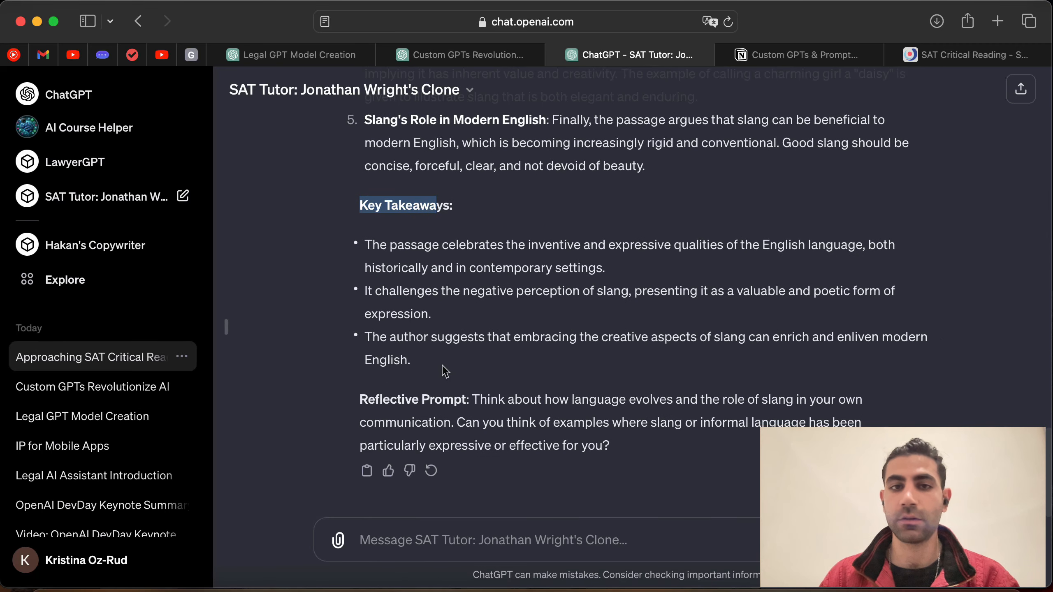
{"action": "scroll", "coordinate": [454, 373], "scroll_direction": "up", "scroll_amount": 4}
{"action": "scroll", "coordinate": [452, 369], "scroll_direction": "up", "scroll_amount": 2}
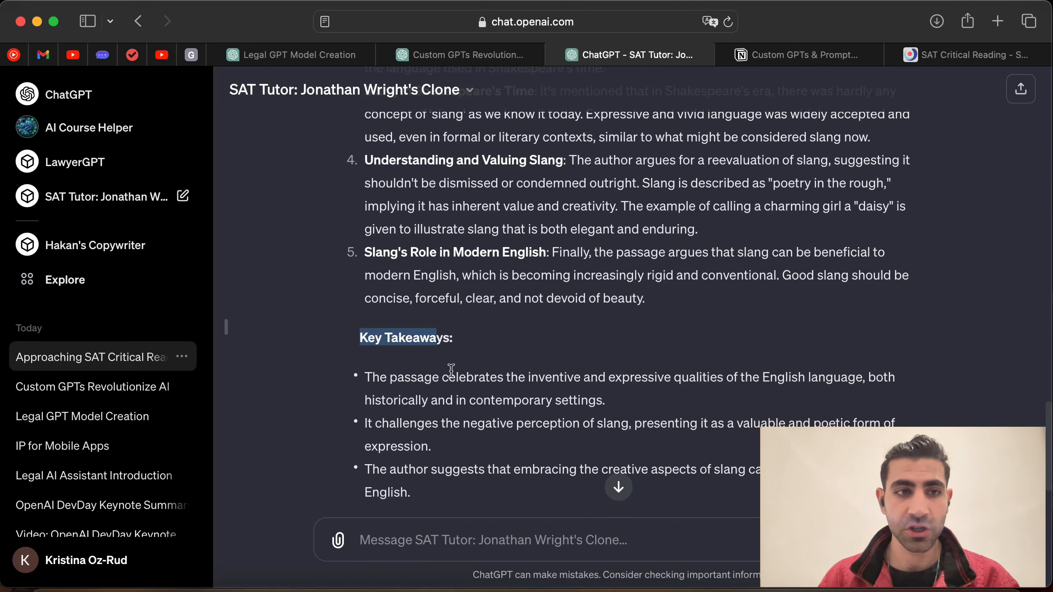
{"action": "scroll", "coordinate": [450, 369], "scroll_direction": "up", "scroll_amount": 15}
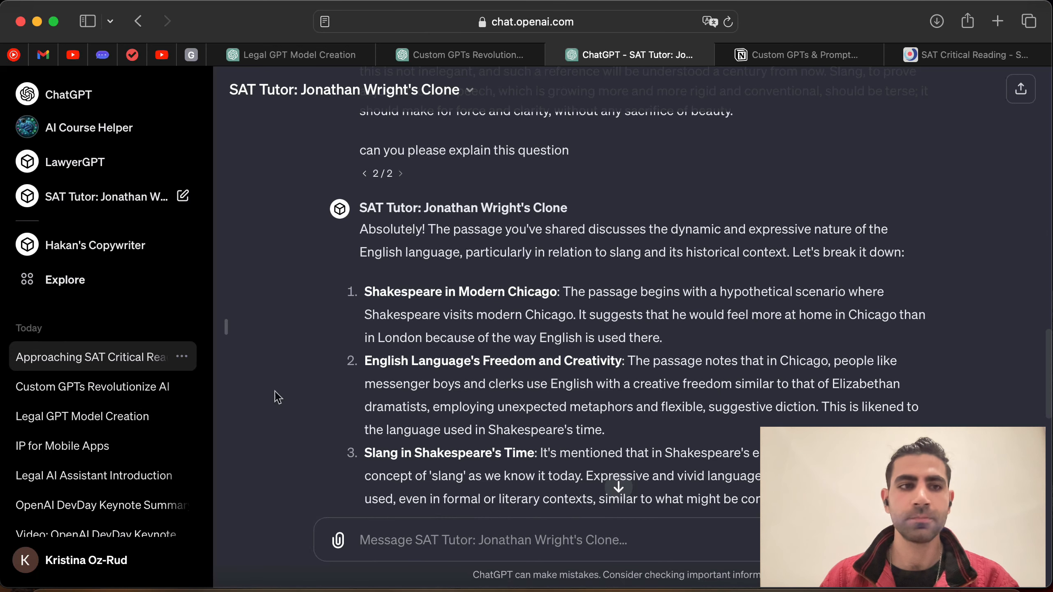
{"action": "left_click", "coordinate": [99, 198]}
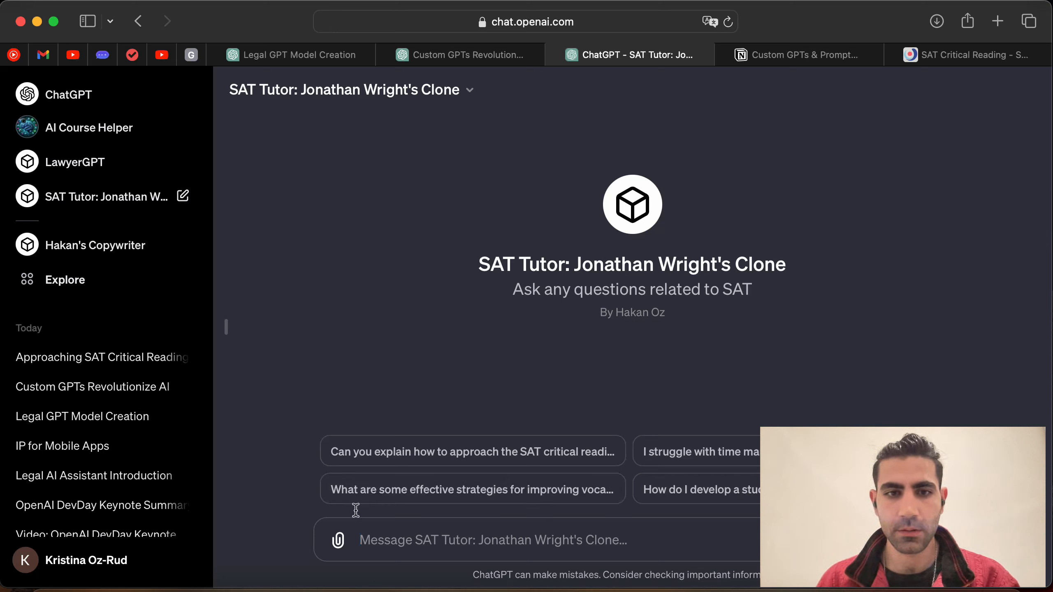
Step: Ask the vocabulary-strategies starter and review the Contextual Learning strategy with its gregarious example
{"action": "left_click", "coordinate": [440, 497]}
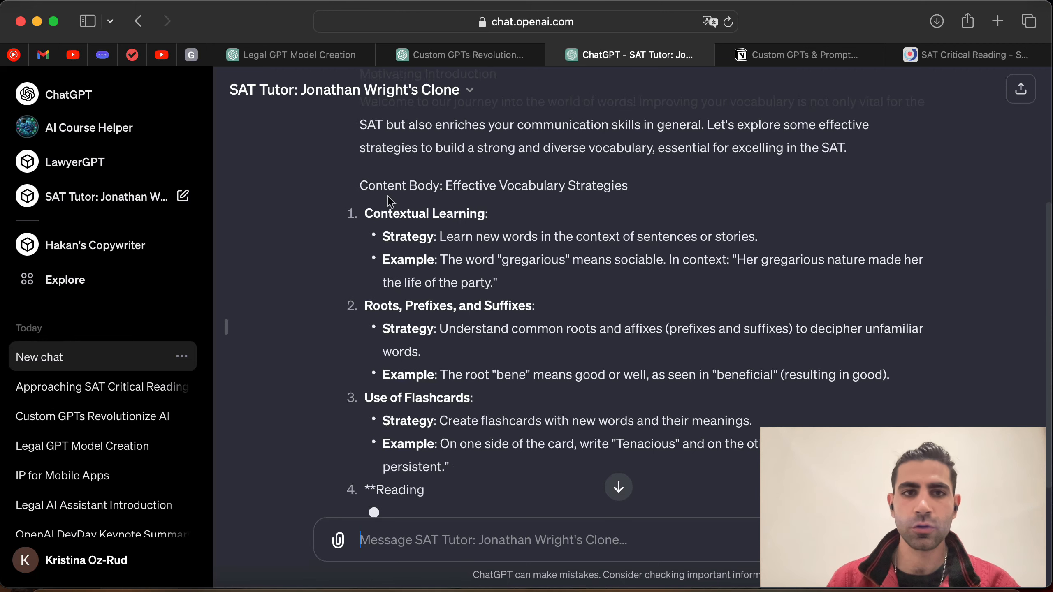
{"action": "left_click_drag", "start_coordinate": [366, 215], "coordinate": [512, 212]}
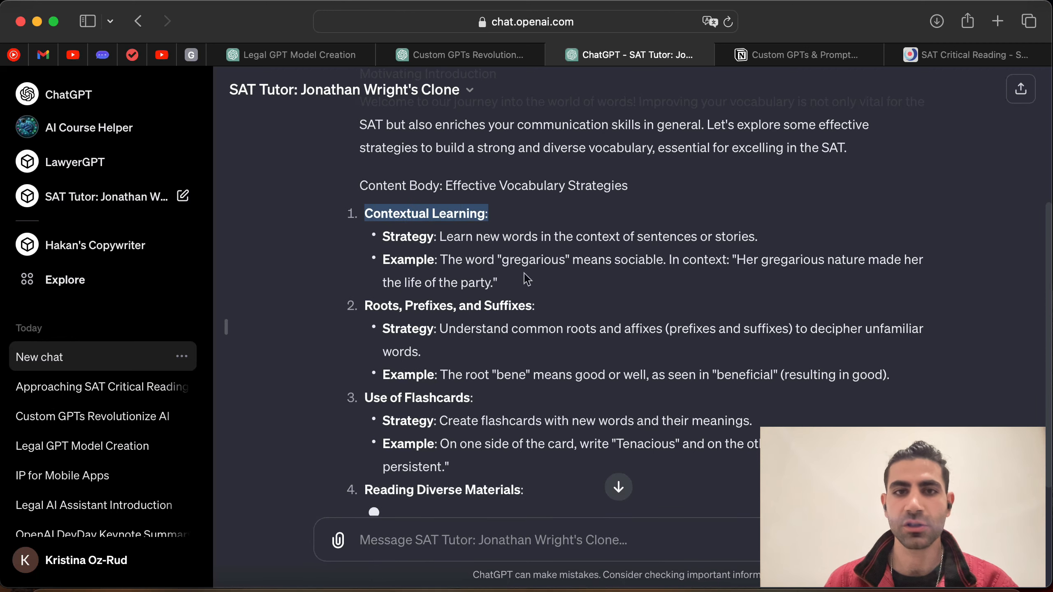
{"action": "left_click", "coordinate": [525, 279]}
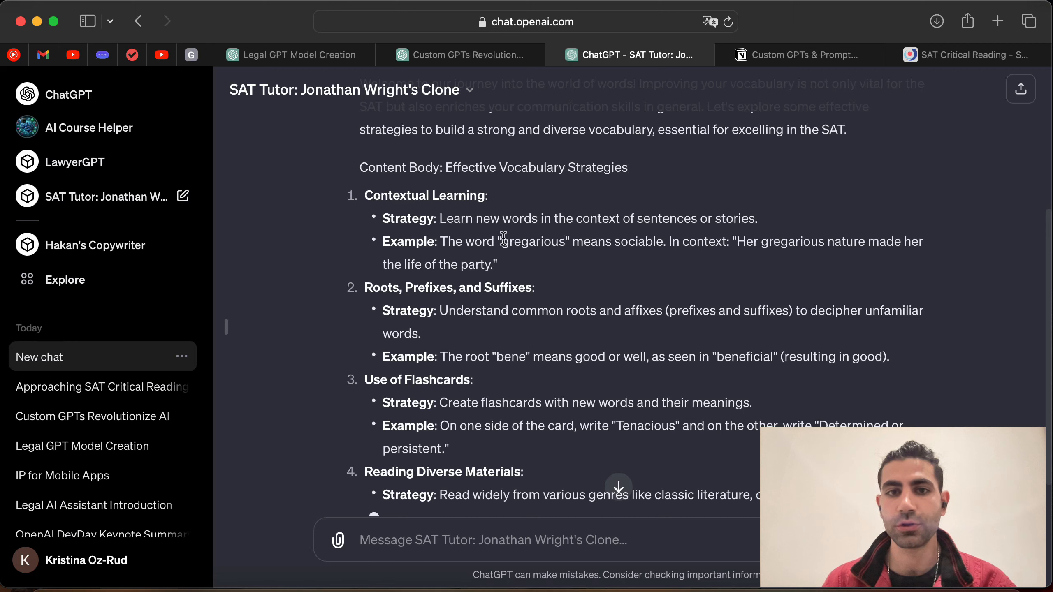
{"action": "left_click_drag", "start_coordinate": [504, 238], "coordinate": [597, 251]}
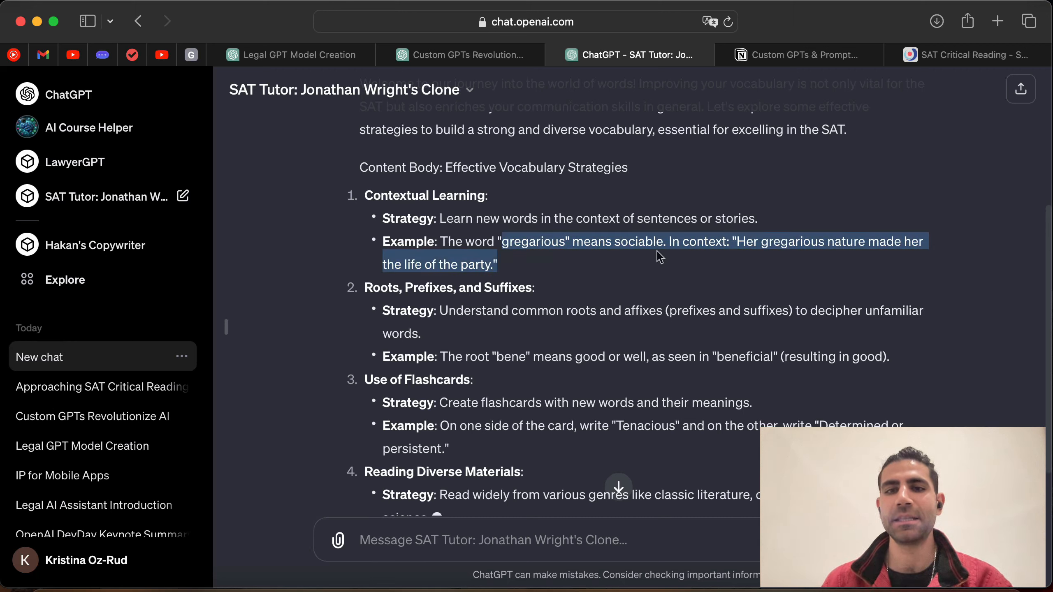
{"action": "left_click", "coordinate": [602, 286]}
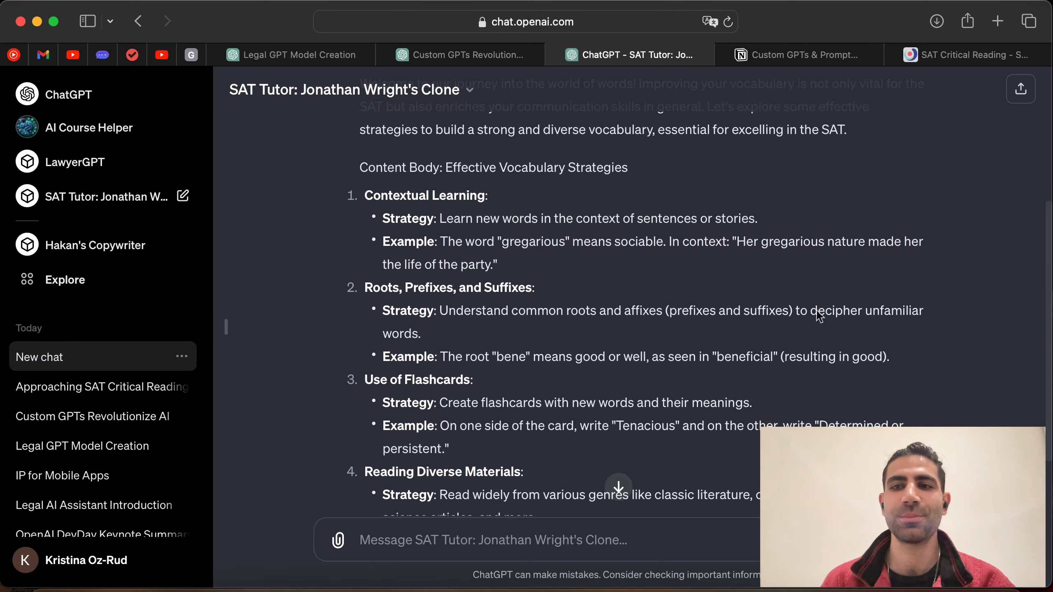
Step: Read further down the answer, including the Reading Diverse Materials strategy and its historical novel example
{"action": "scroll", "coordinate": [559, 311], "scroll_direction": "down", "scroll_amount": 3}
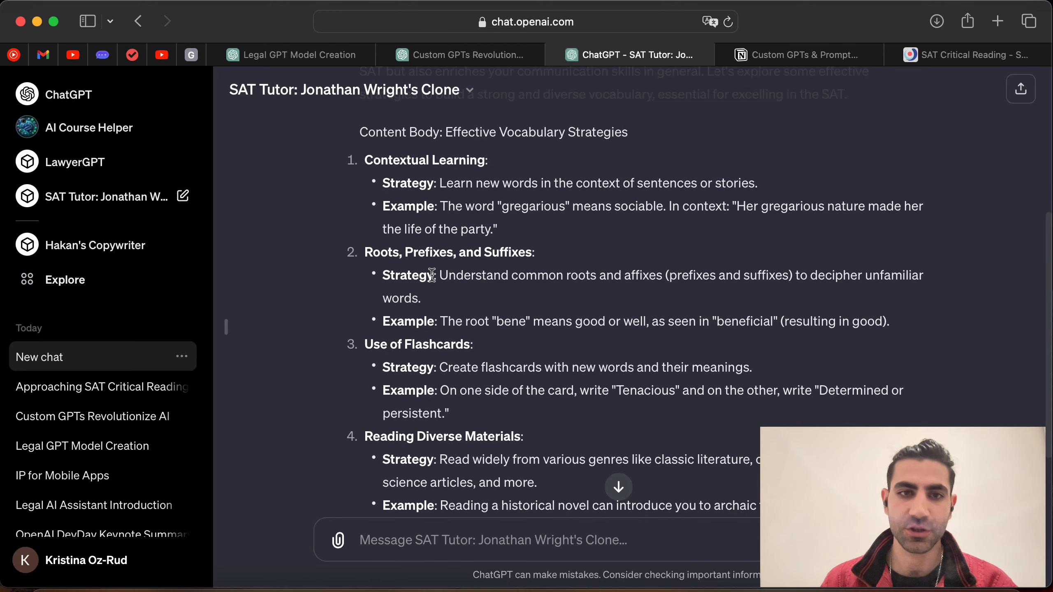
{"action": "scroll", "coordinate": [478, 245], "scroll_direction": "down", "scroll_amount": 1}
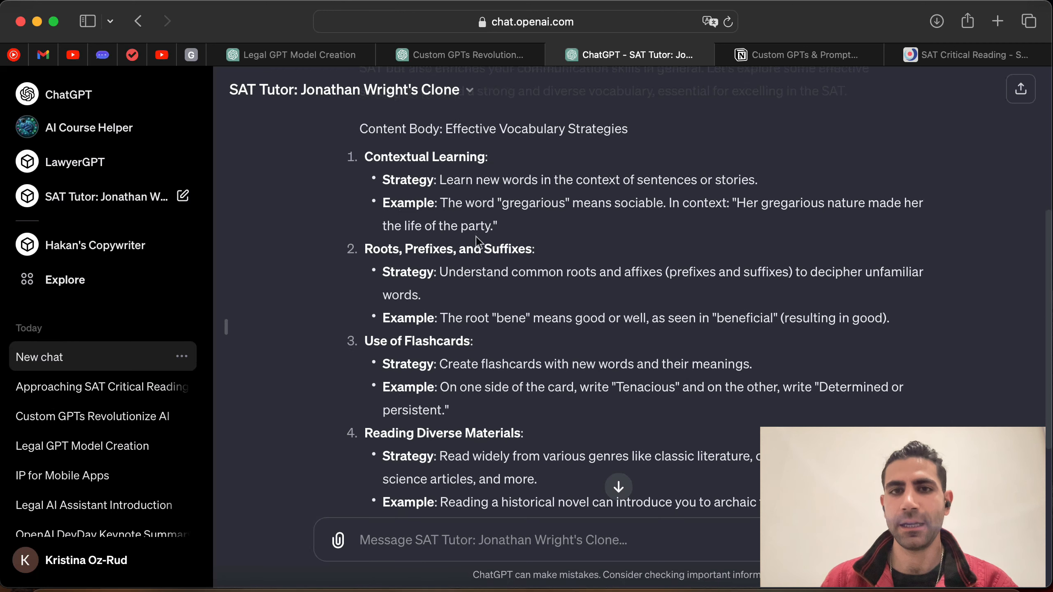
{"action": "left_click_drag", "start_coordinate": [681, 132], "coordinate": [433, 131]}
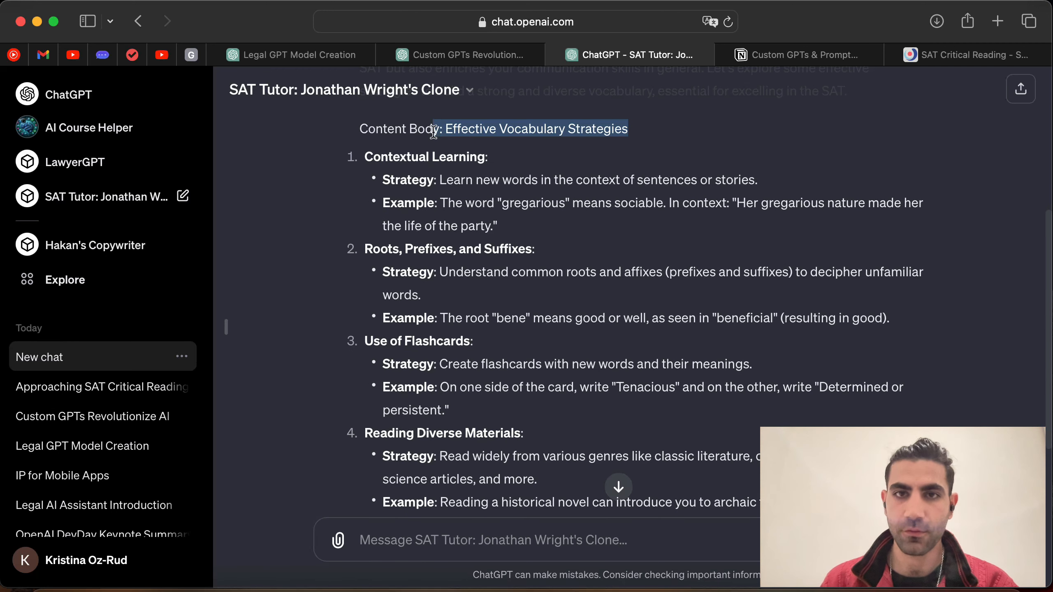
{"action": "scroll", "coordinate": [514, 311], "scroll_direction": "down", "scroll_amount": 2}
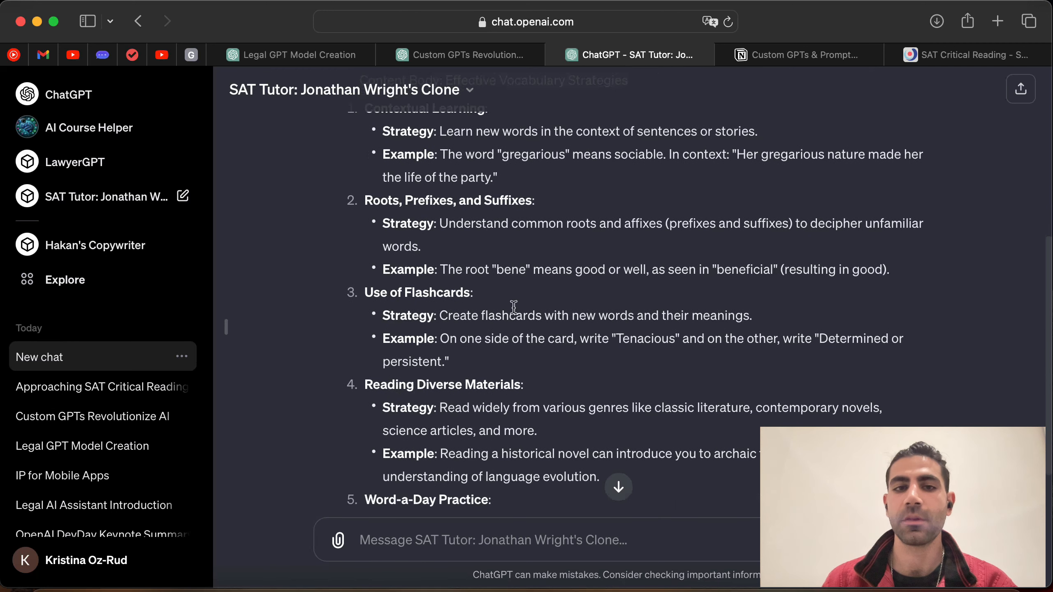
{"action": "scroll", "coordinate": [466, 400], "scroll_direction": "down", "scroll_amount": 2}
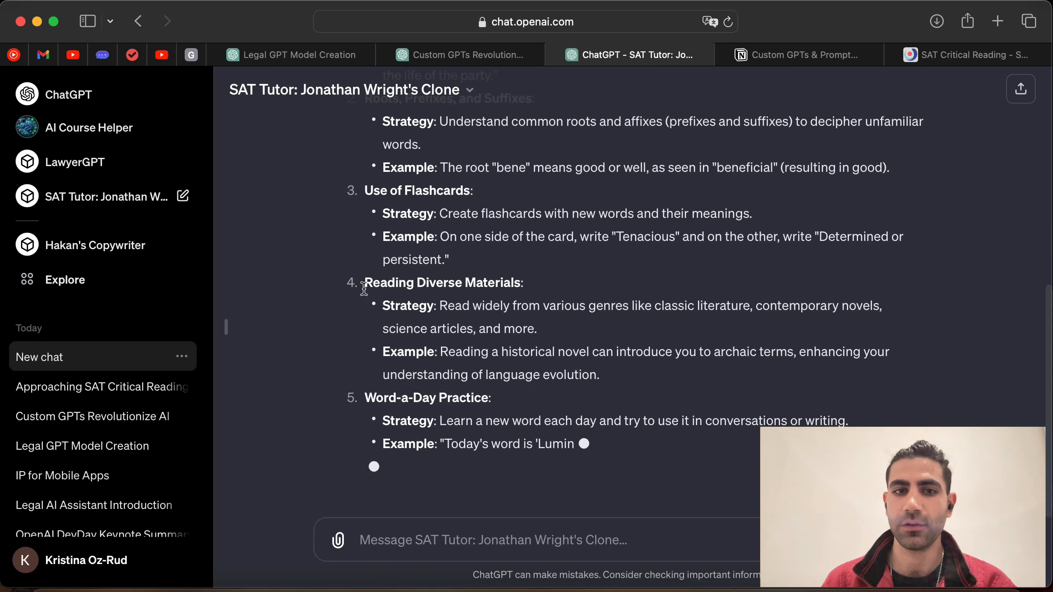
{"action": "left_click_drag", "start_coordinate": [365, 286], "coordinate": [534, 286]}
{"action": "left_click", "coordinate": [487, 346]}
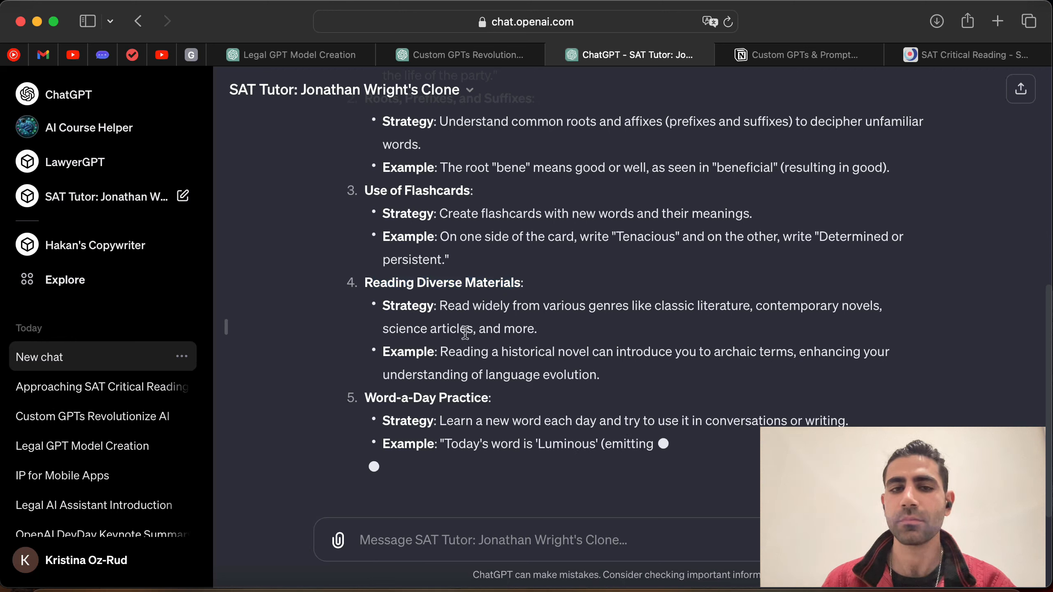
{"action": "left_click_drag", "start_coordinate": [378, 305], "coordinate": [449, 375]}
{"action": "left_click", "coordinate": [408, 359]}
{"action": "scroll", "coordinate": [517, 383], "scroll_direction": "up", "scroll_amount": 5}
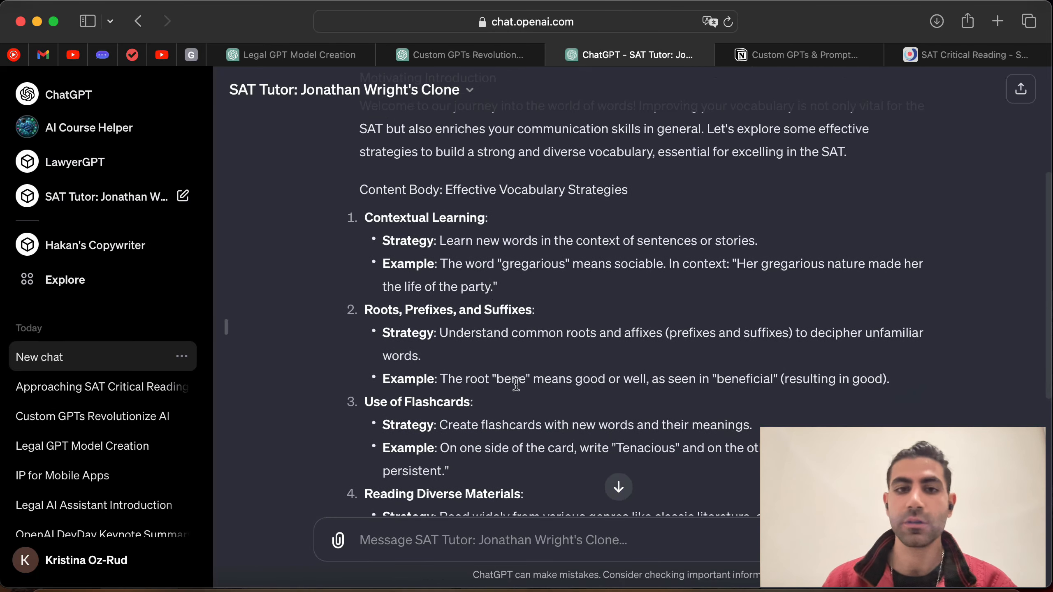
{"action": "scroll", "coordinate": [516, 384], "scroll_direction": "up", "scroll_amount": 4}
{"action": "scroll", "coordinate": [516, 389], "scroll_direction": "down", "scroll_amount": 10}
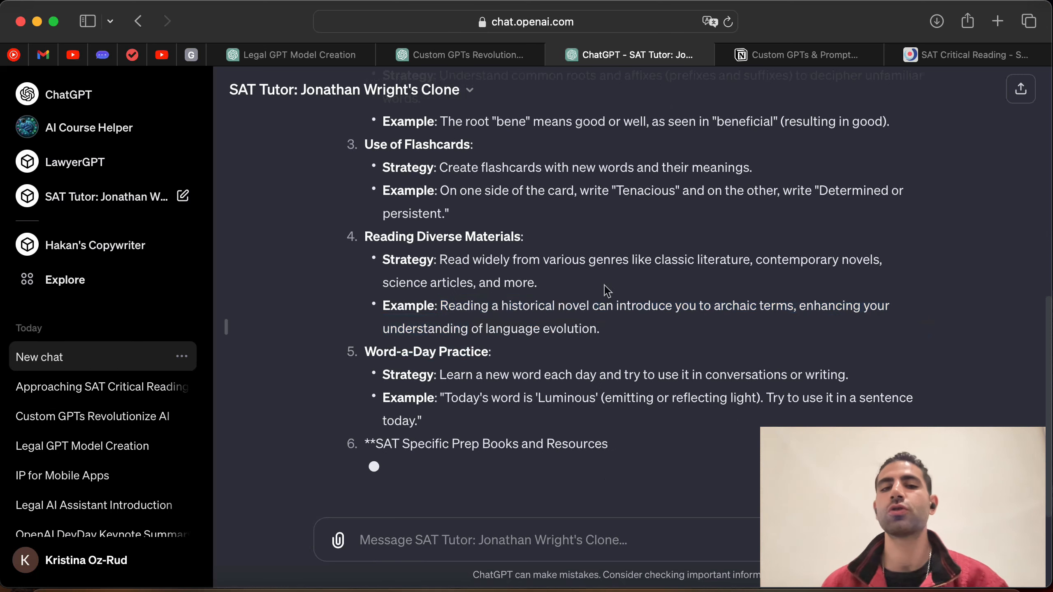
{"action": "left_click", "coordinate": [606, 290]}
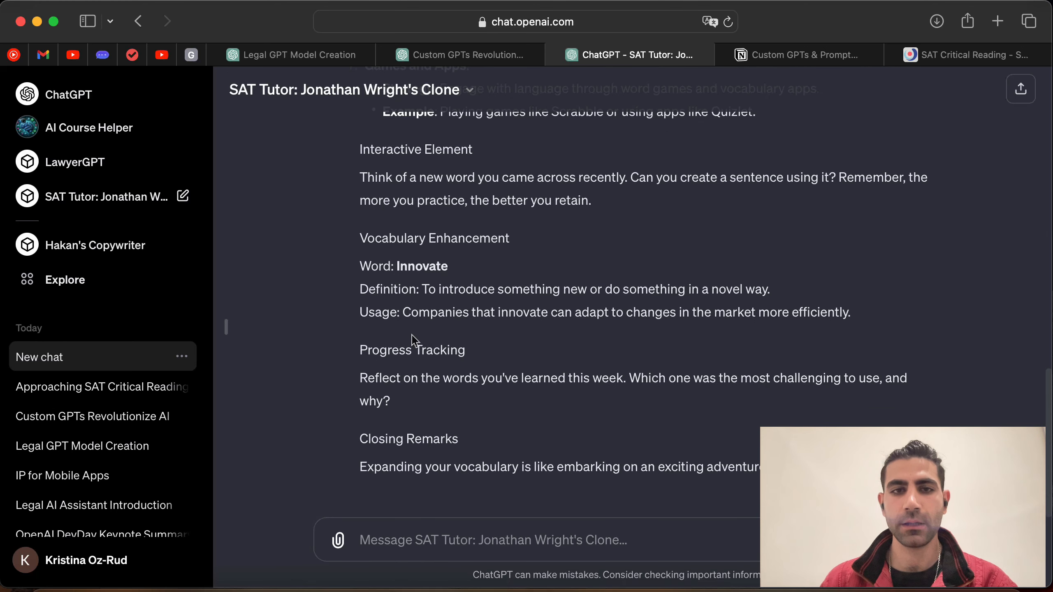
Step: Review the Innovate usage sentences and the Progress Tracking and closing sections of the vocabulary answer
{"action": "left_click_drag", "start_coordinate": [424, 268], "coordinate": [599, 265]}
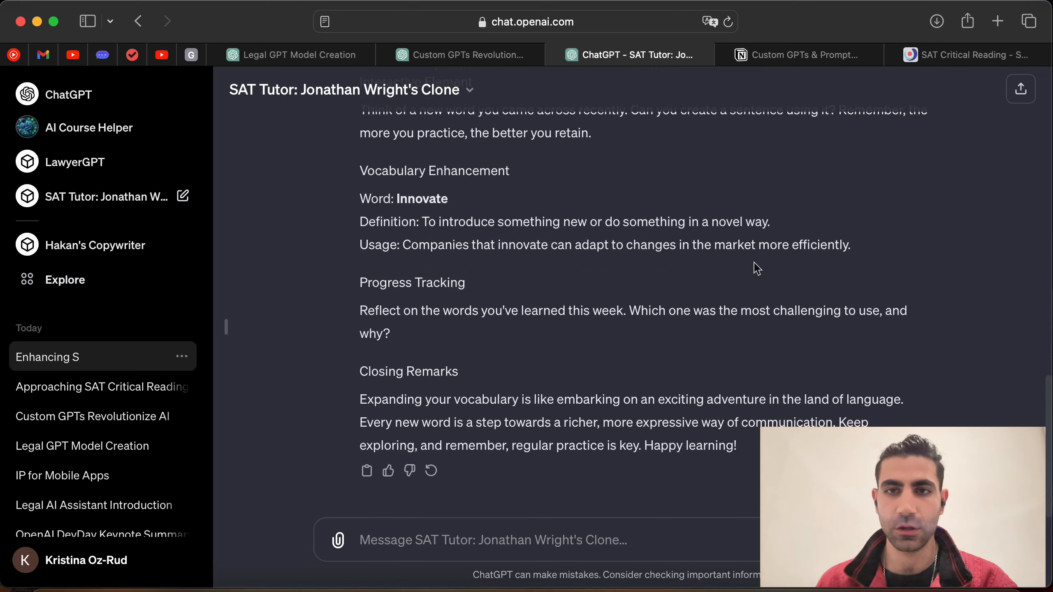
{"action": "left_click_drag", "start_coordinate": [402, 246], "coordinate": [854, 249]}
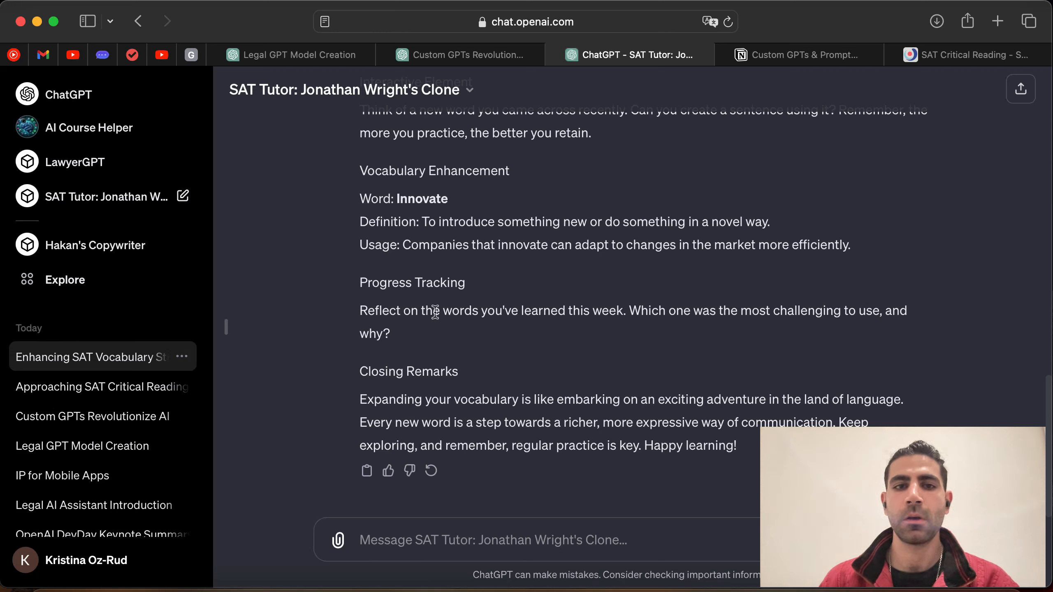
{"action": "left_click_drag", "start_coordinate": [348, 287], "coordinate": [510, 294]}
{"action": "left_click", "coordinate": [513, 300]}
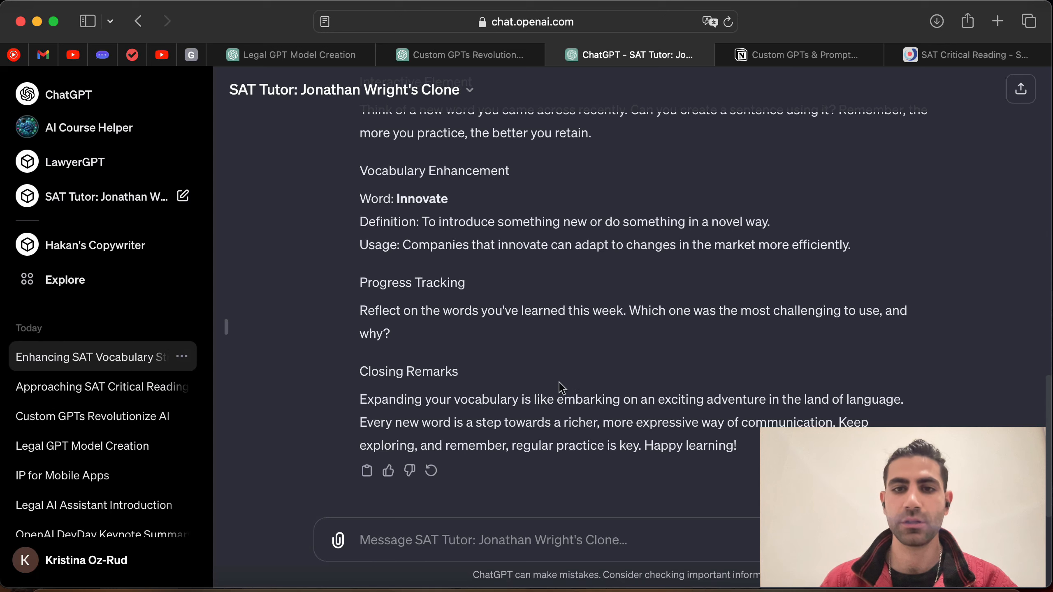
{"action": "scroll", "coordinate": [643, 351], "scroll_direction": "up", "scroll_amount": 10}
{"action": "scroll", "coordinate": [645, 348], "scroll_direction": "up", "scroll_amount": 15}
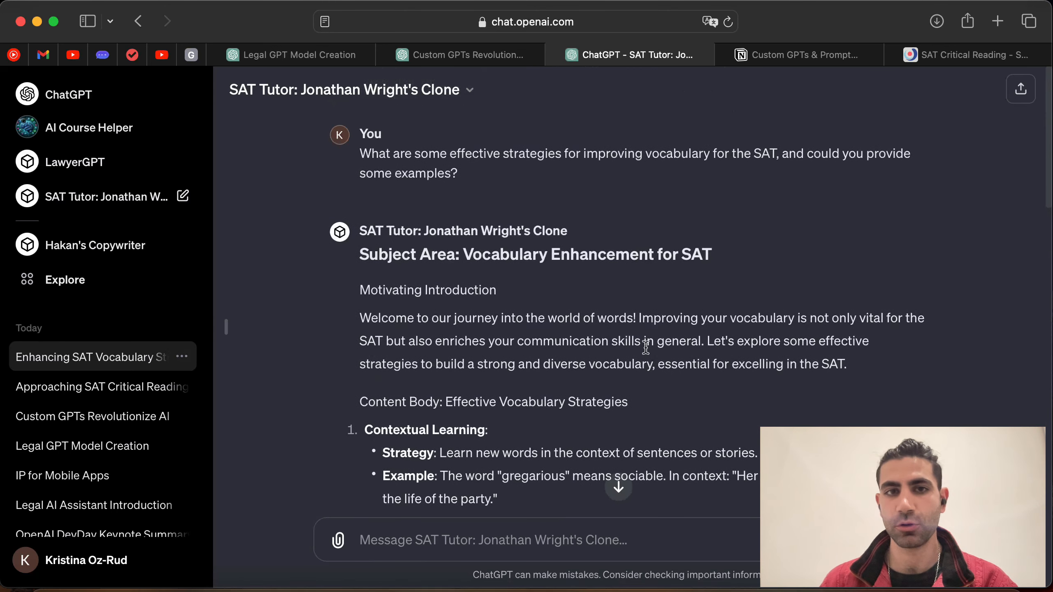
{"action": "scroll", "coordinate": [645, 347], "scroll_direction": "down", "scroll_amount": 20}
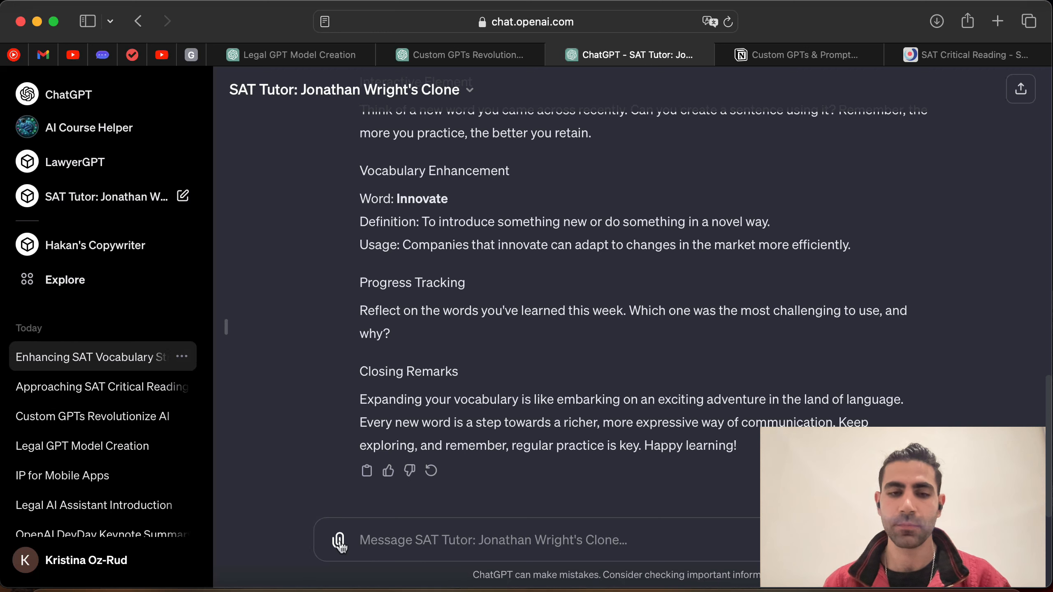
{"action": "scroll", "coordinate": [482, 436], "scroll_direction": "up", "scroll_amount": 1}
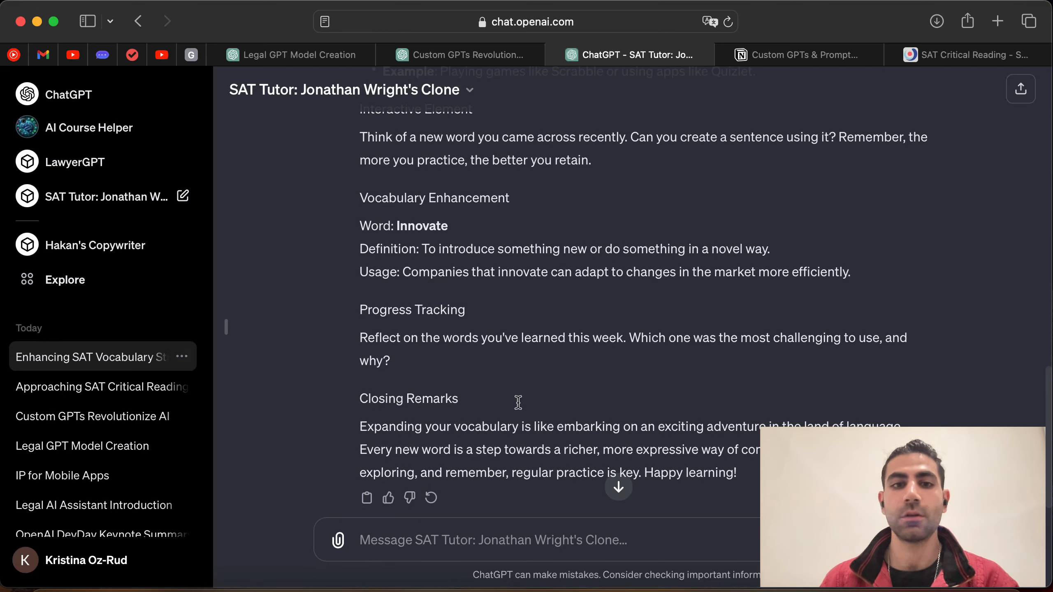
{"action": "scroll", "coordinate": [562, 373], "scroll_direction": "up", "scroll_amount": 1}
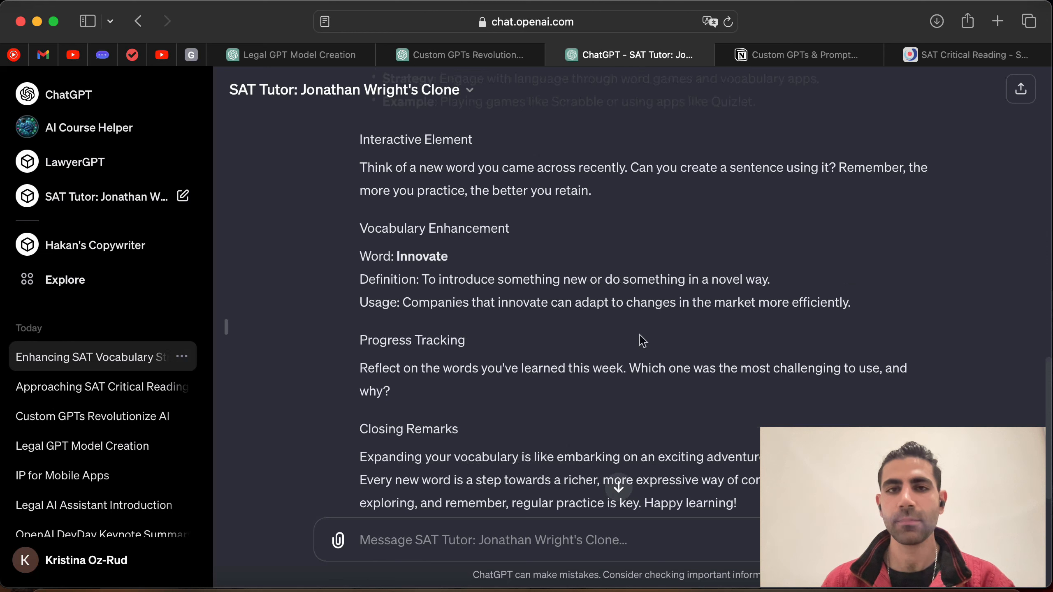